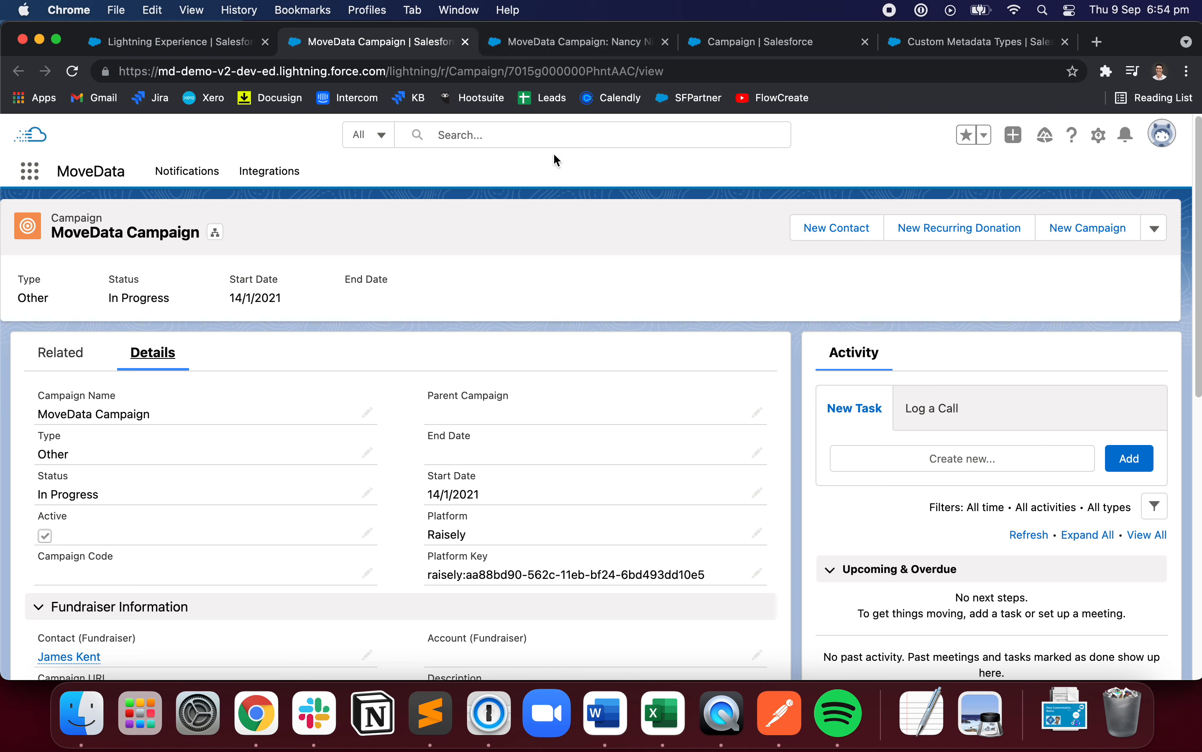
Step: Set the Campaign Code of the MoveData Campaign record to 001 and save the record
click(577, 49)
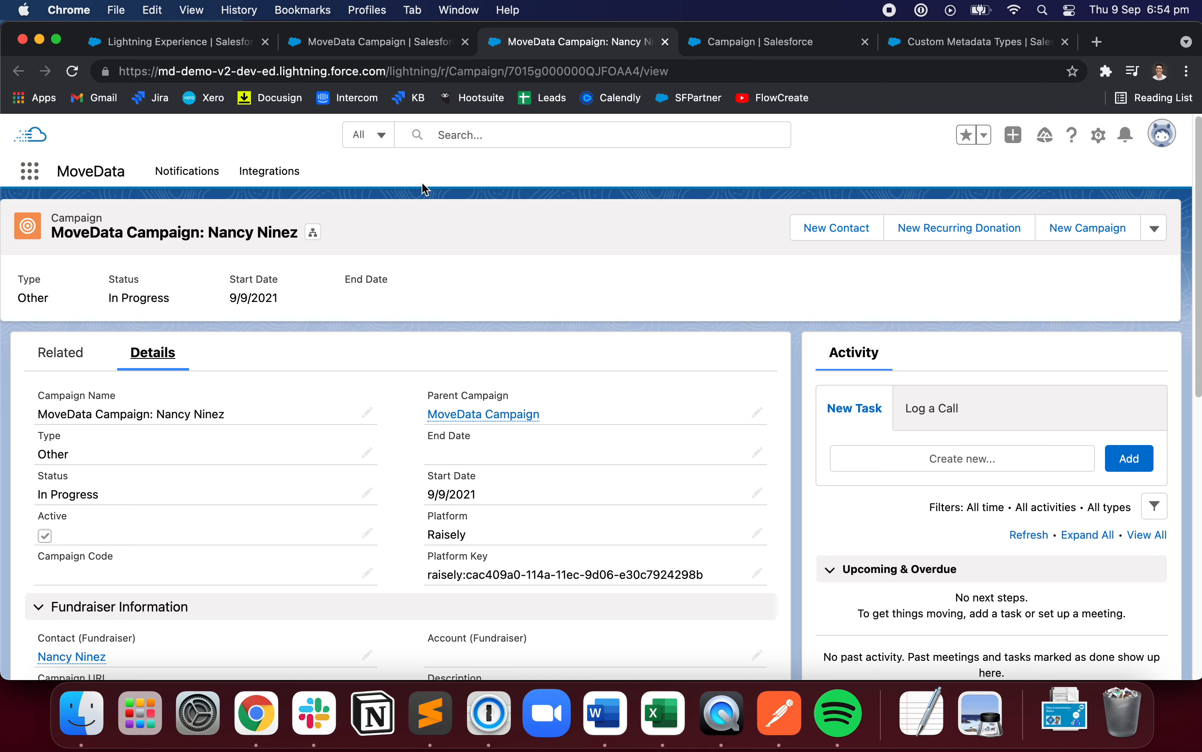
click(414, 50)
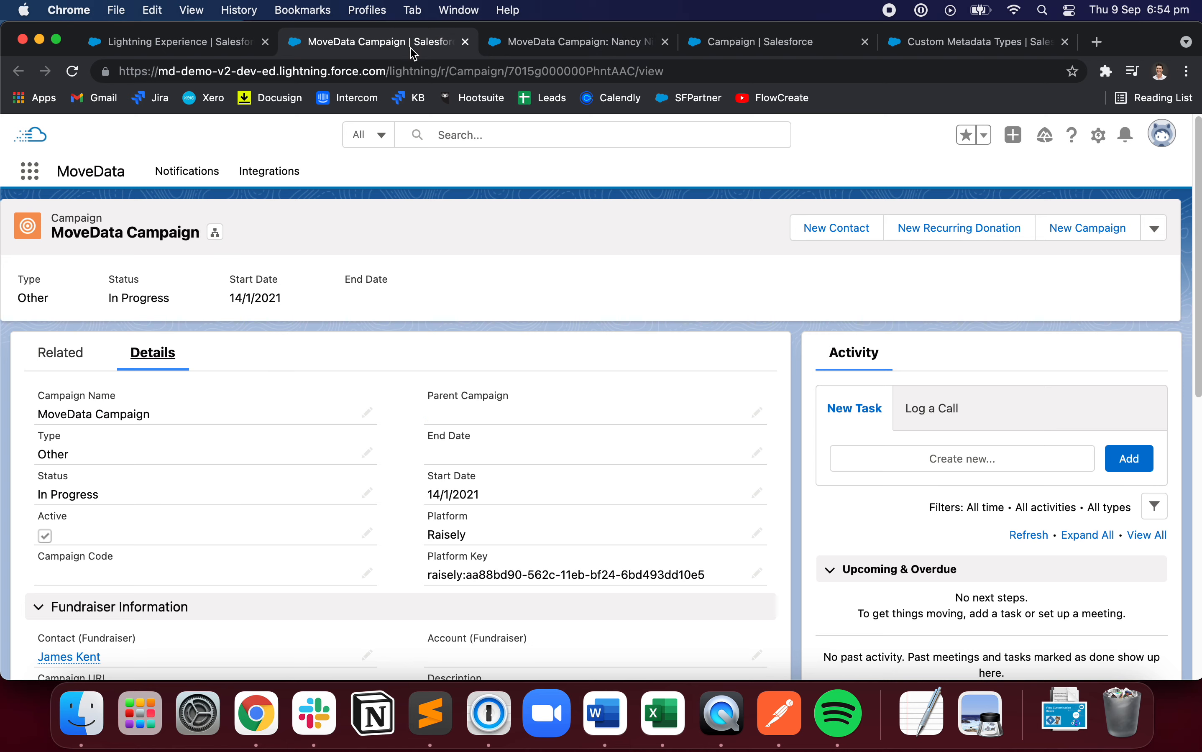
click(366, 574)
click(303, 583)
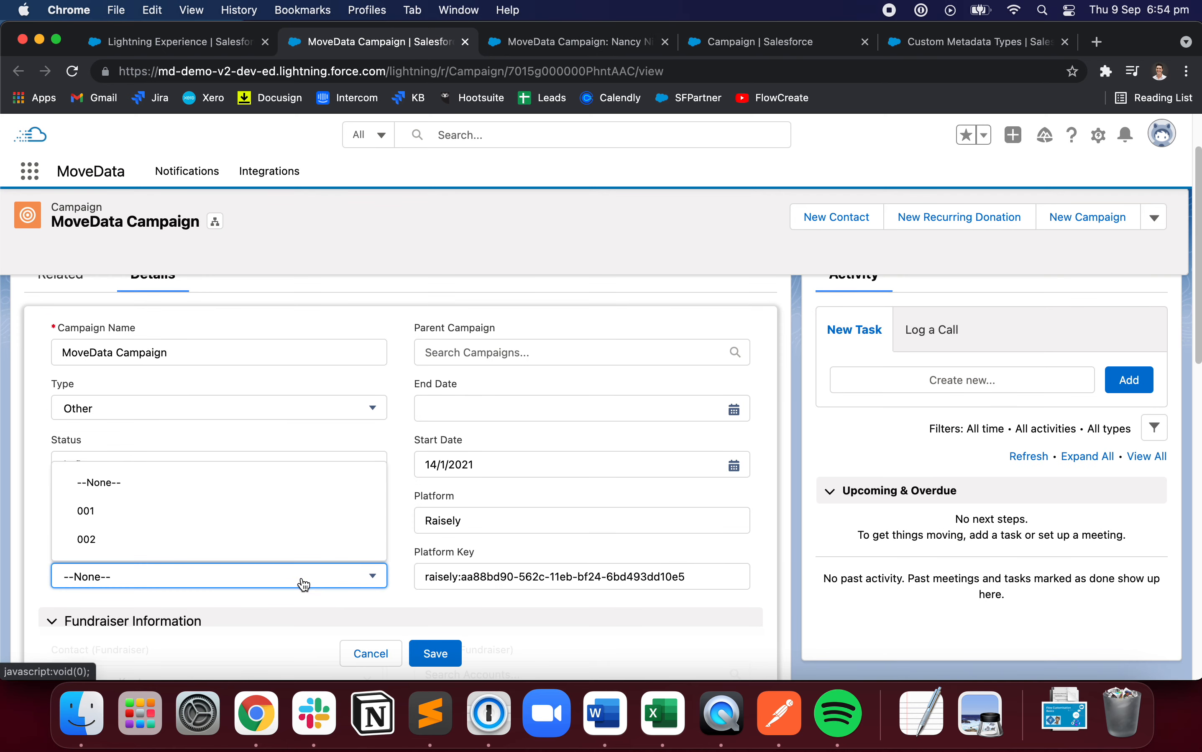
click(159, 513)
click(436, 653)
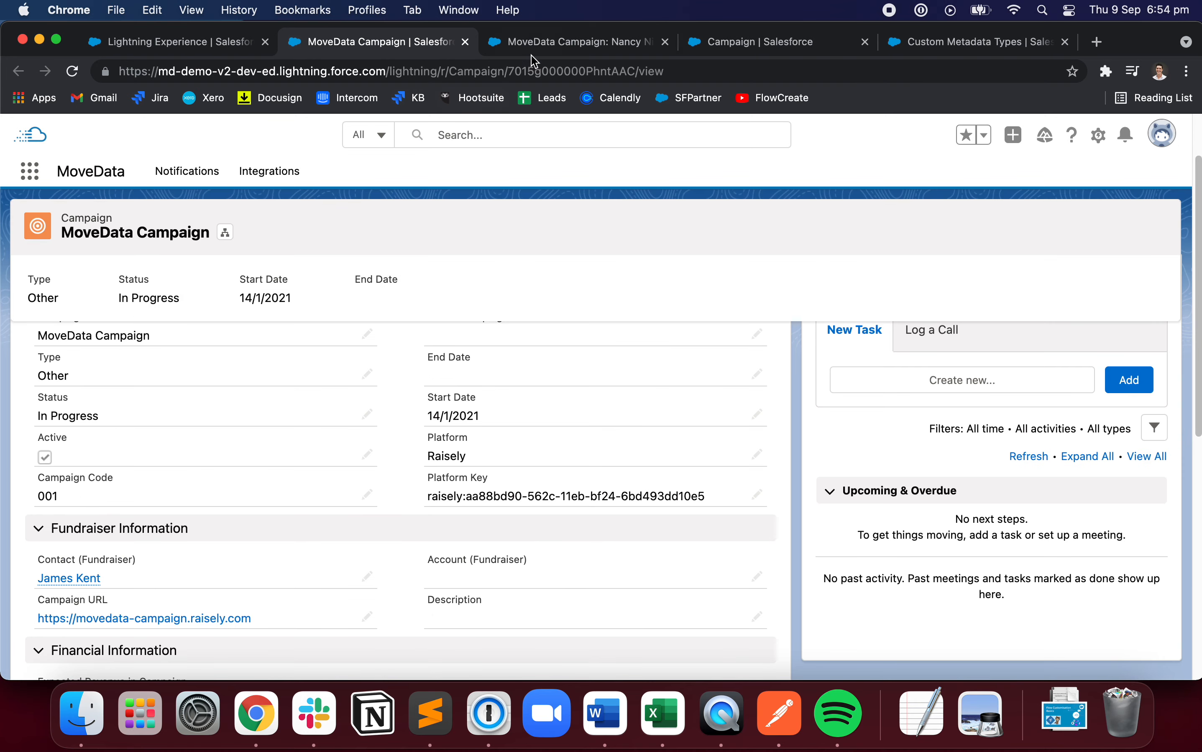
Step: Open Setup from the child fundraiser campaign's page in a new tab and close both campaign record tabs
click(536, 47)
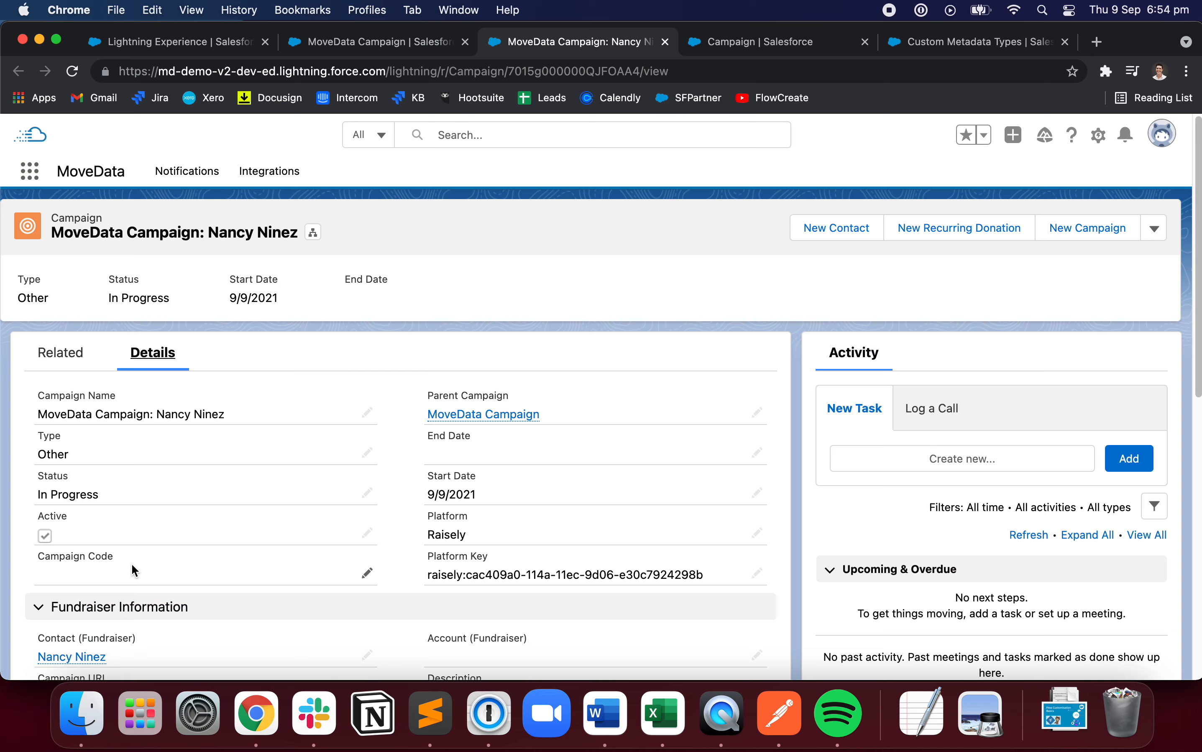
click(1099, 135)
click(1052, 198)
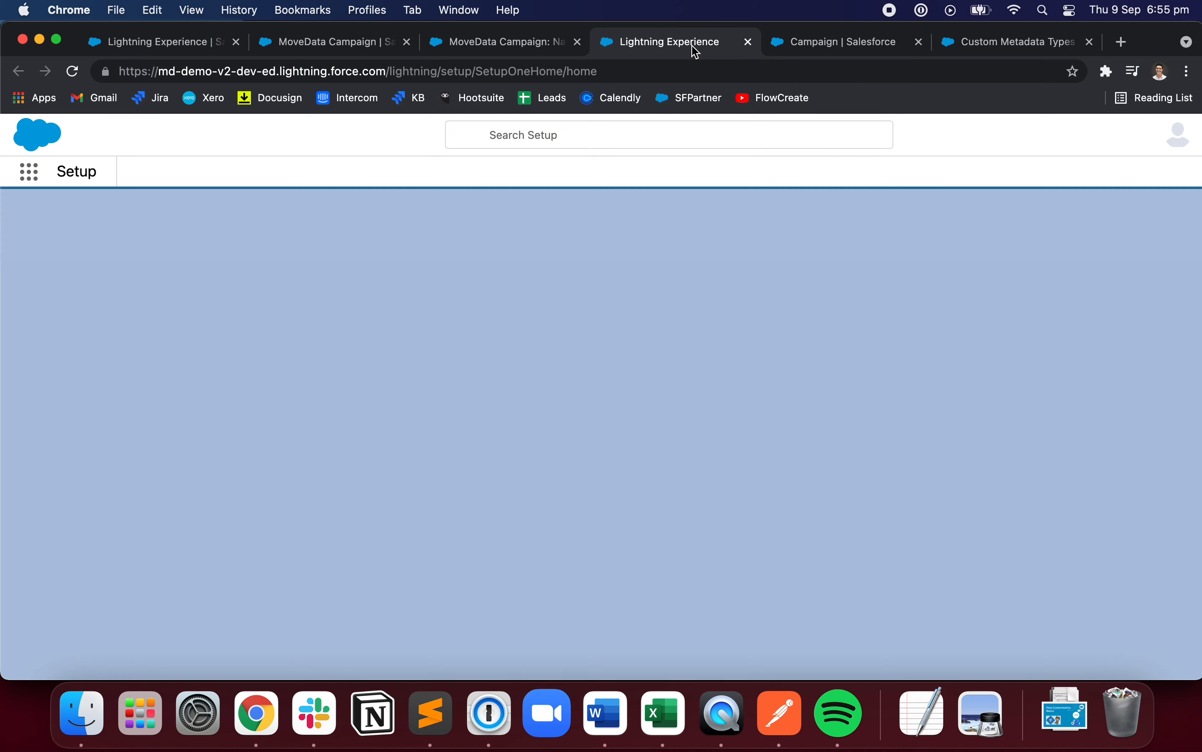
click(407, 43)
click(411, 43)
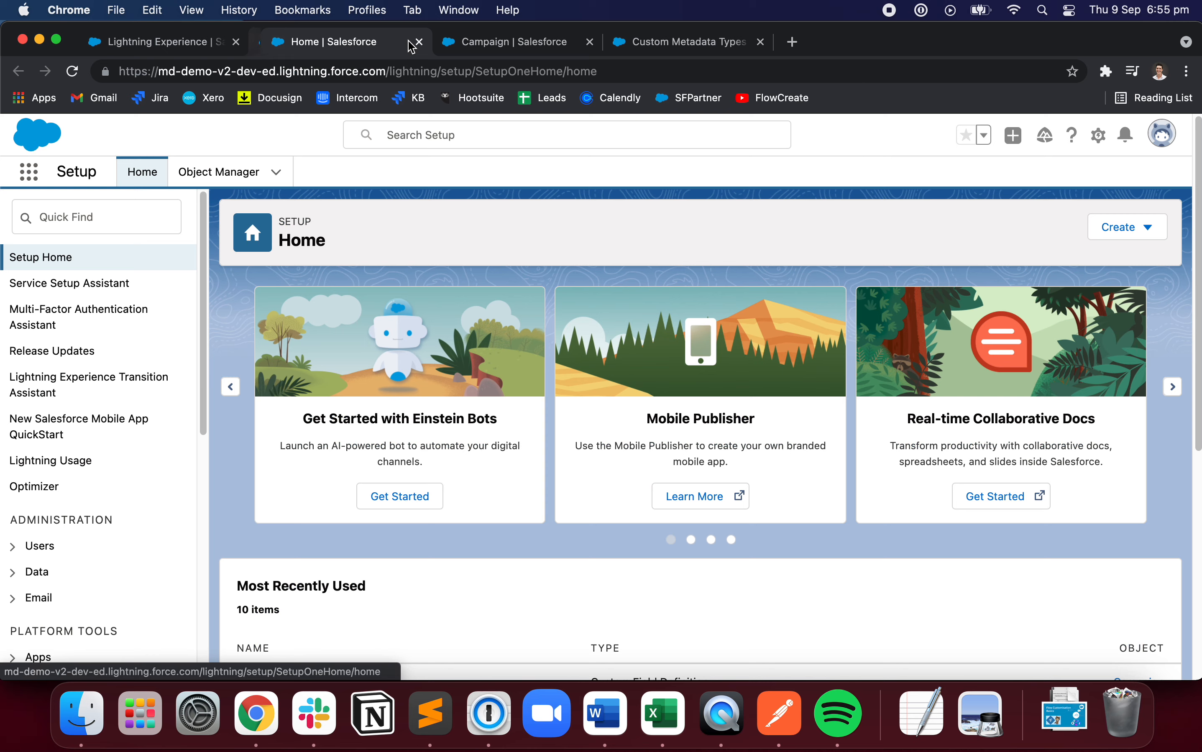
Step: Find the Flows page in Setup by searching for "flow" and open it
click(149, 218)
text(flow)
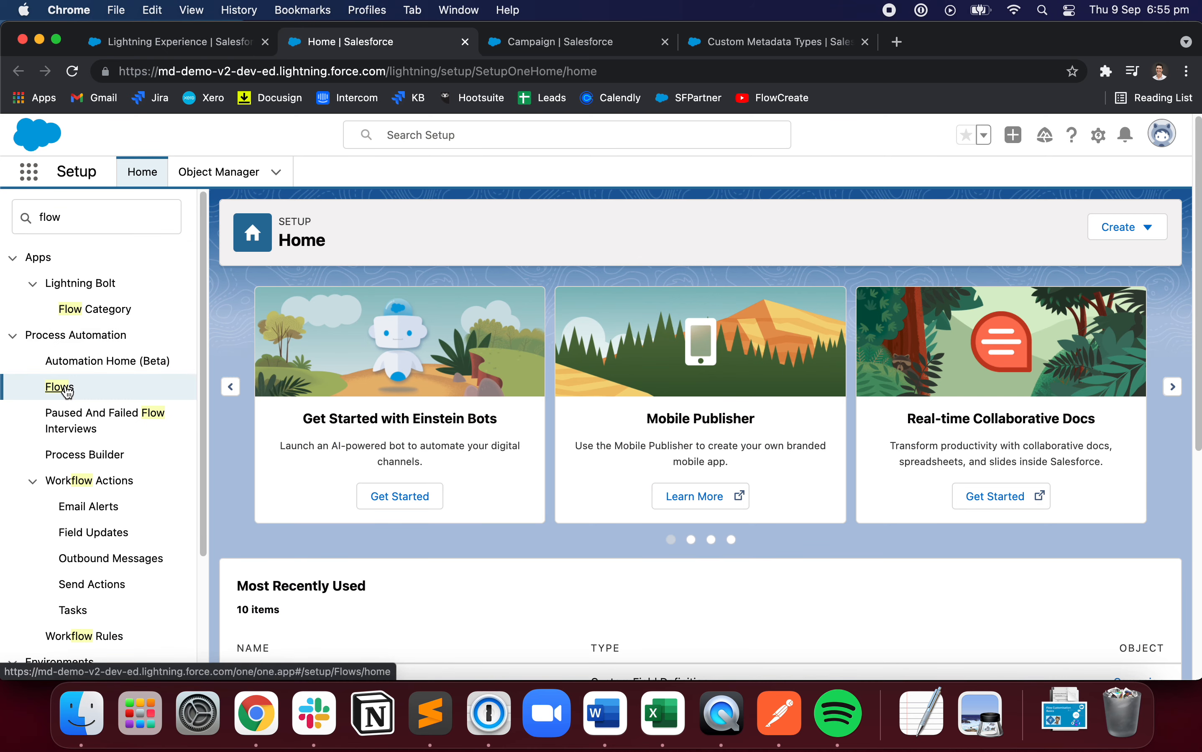
click(65, 389)
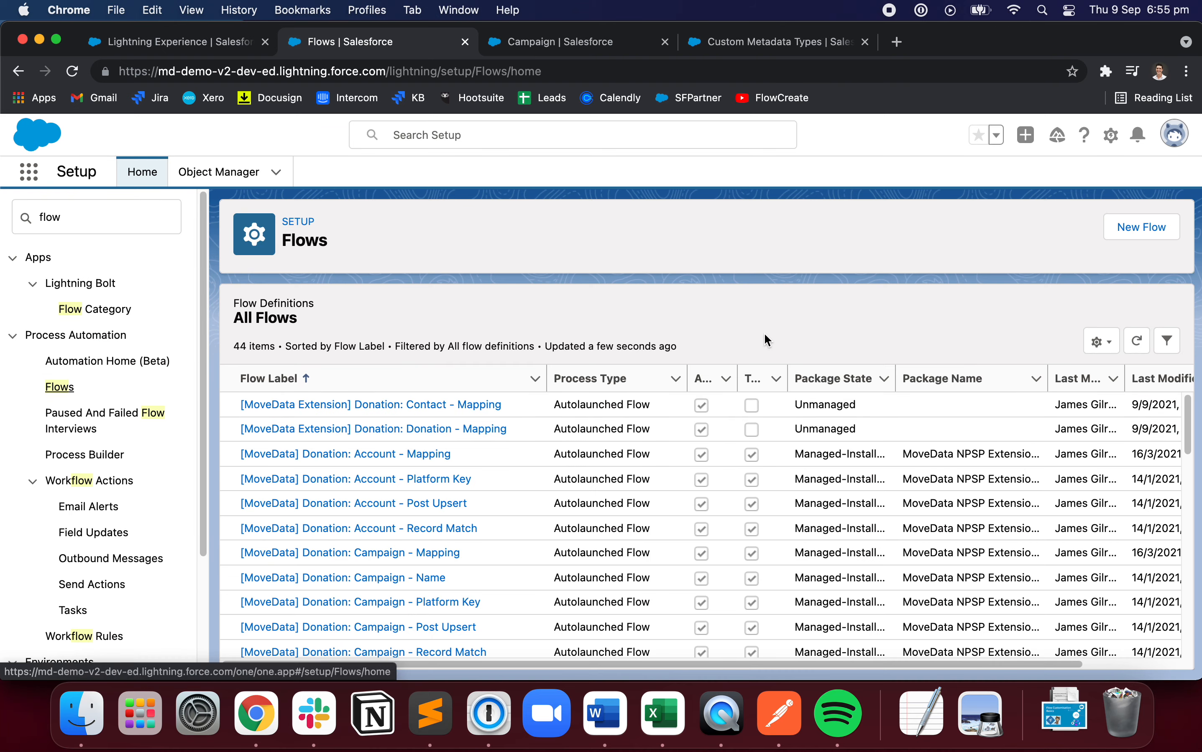
Step: Create a new Autolaunched Flow (No Trigger) using the Auto-Layout canvas
click(1151, 230)
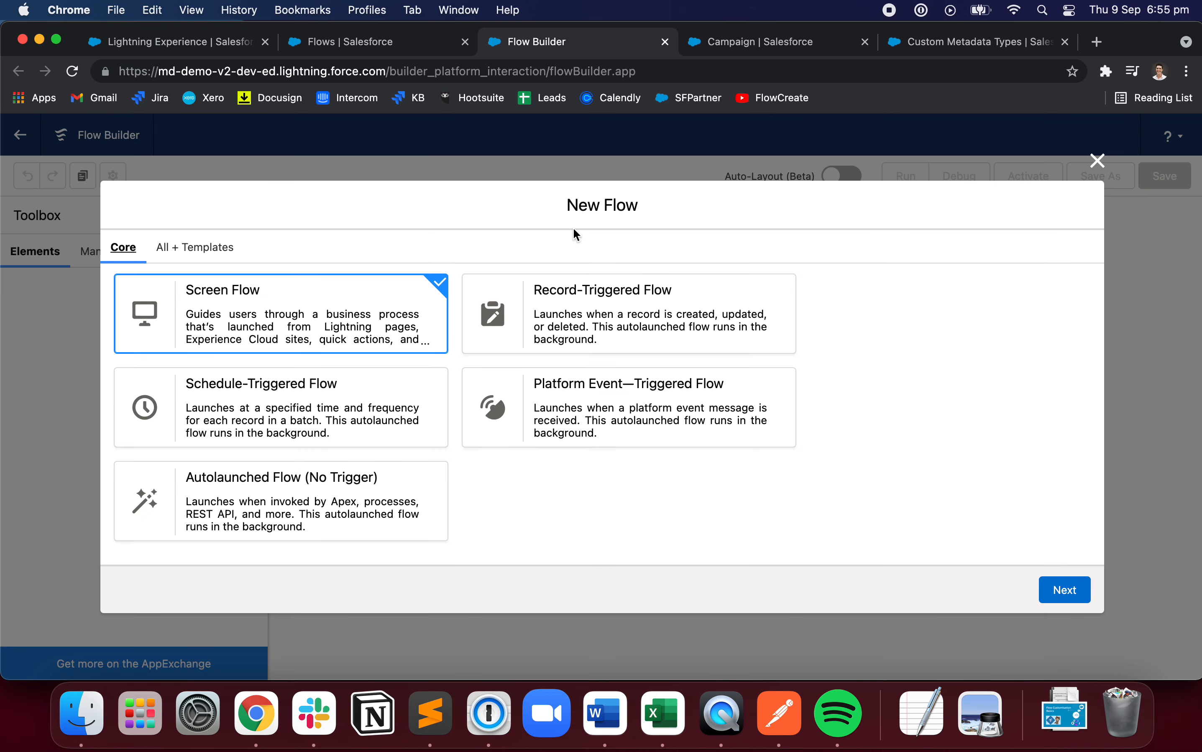
click(382, 481)
click(1065, 590)
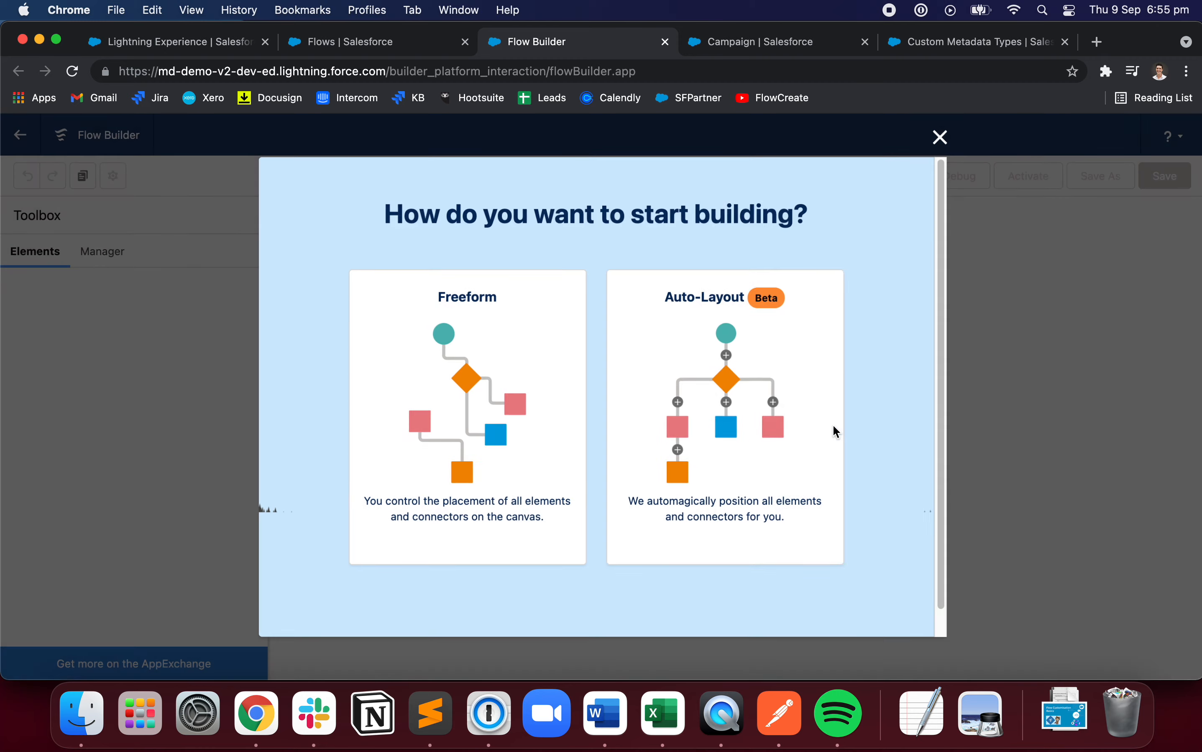
click(724, 393)
Step: Create a variable named Record with data type Record for the Campaign object, available for both input and output
click(69, 338)
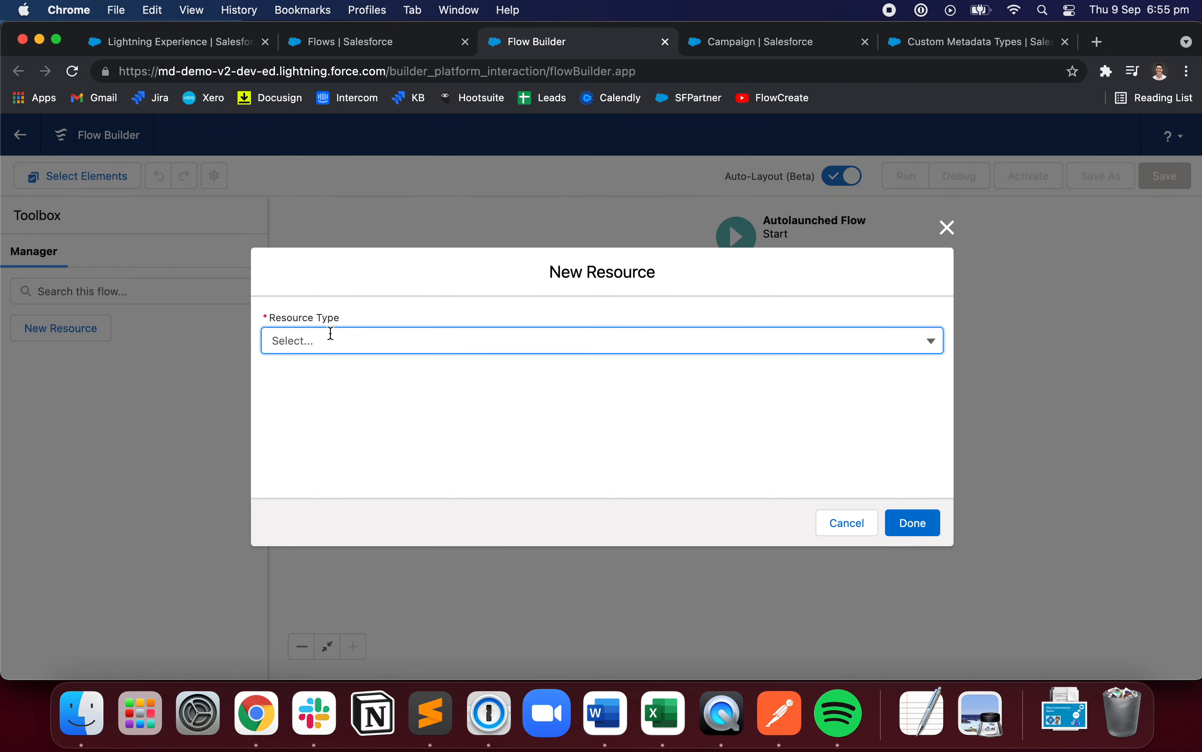
click(330, 334)
click(318, 372)
text(Record)
click(362, 502)
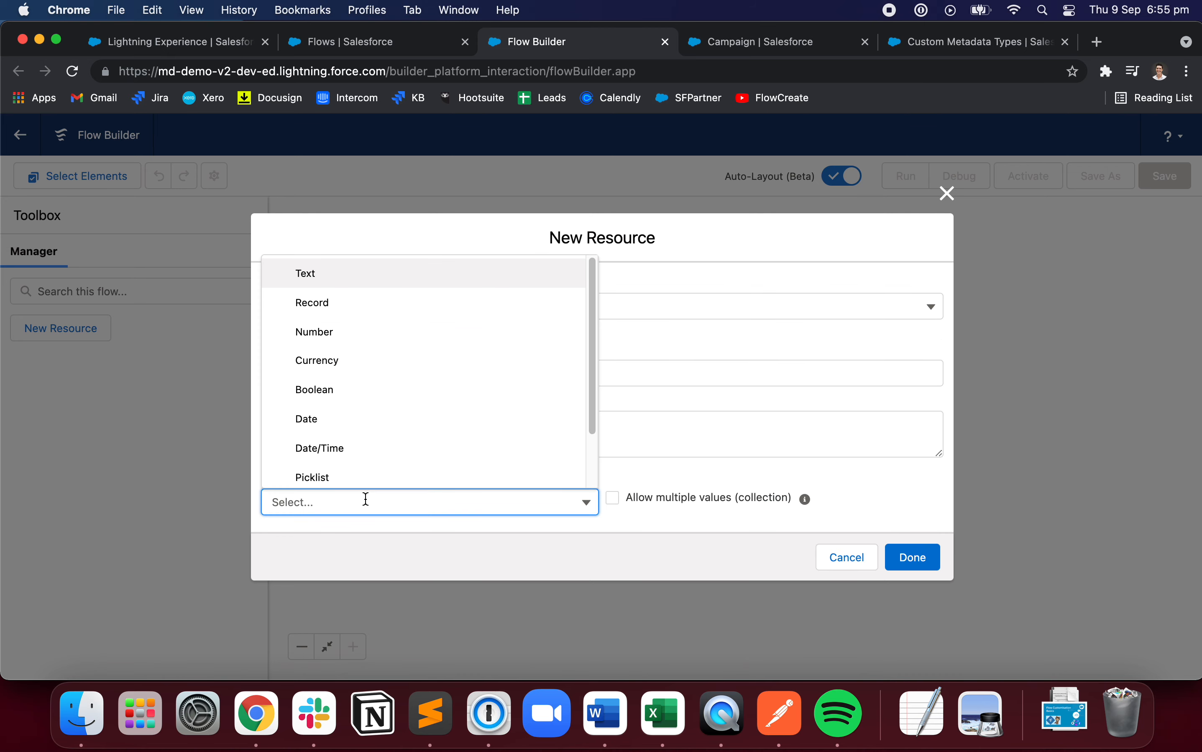
click(373, 307)
click(341, 503)
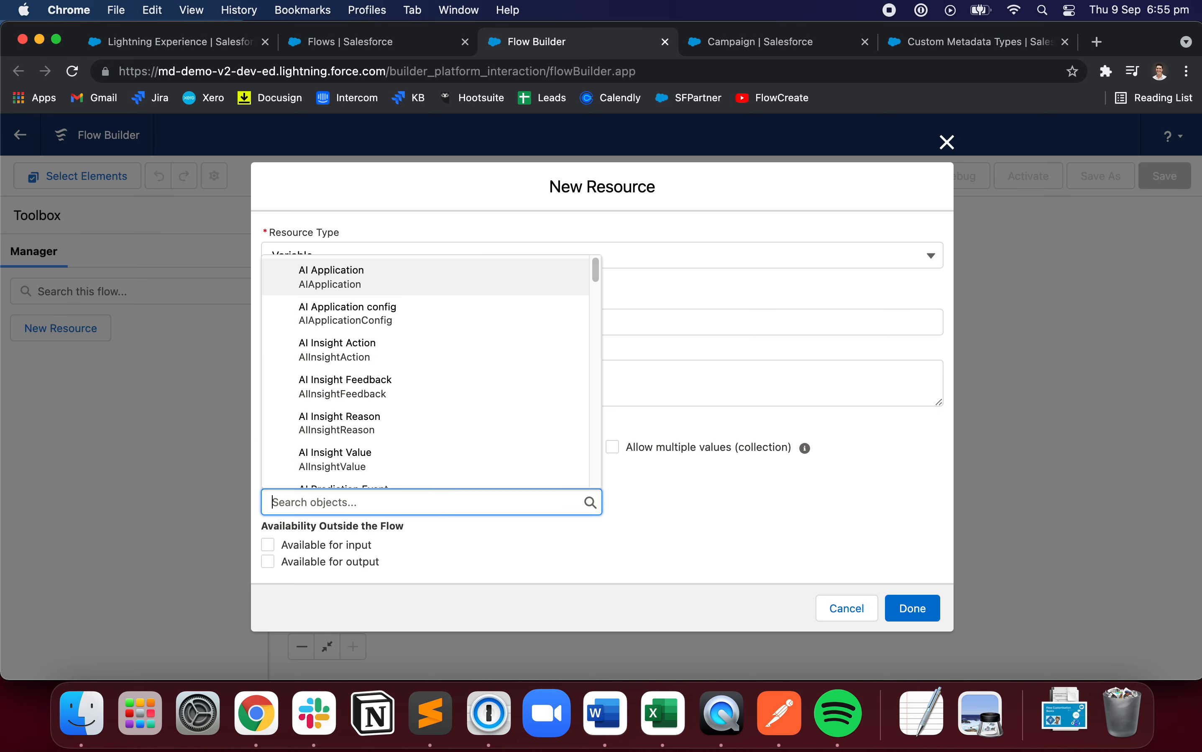
text(campaign)
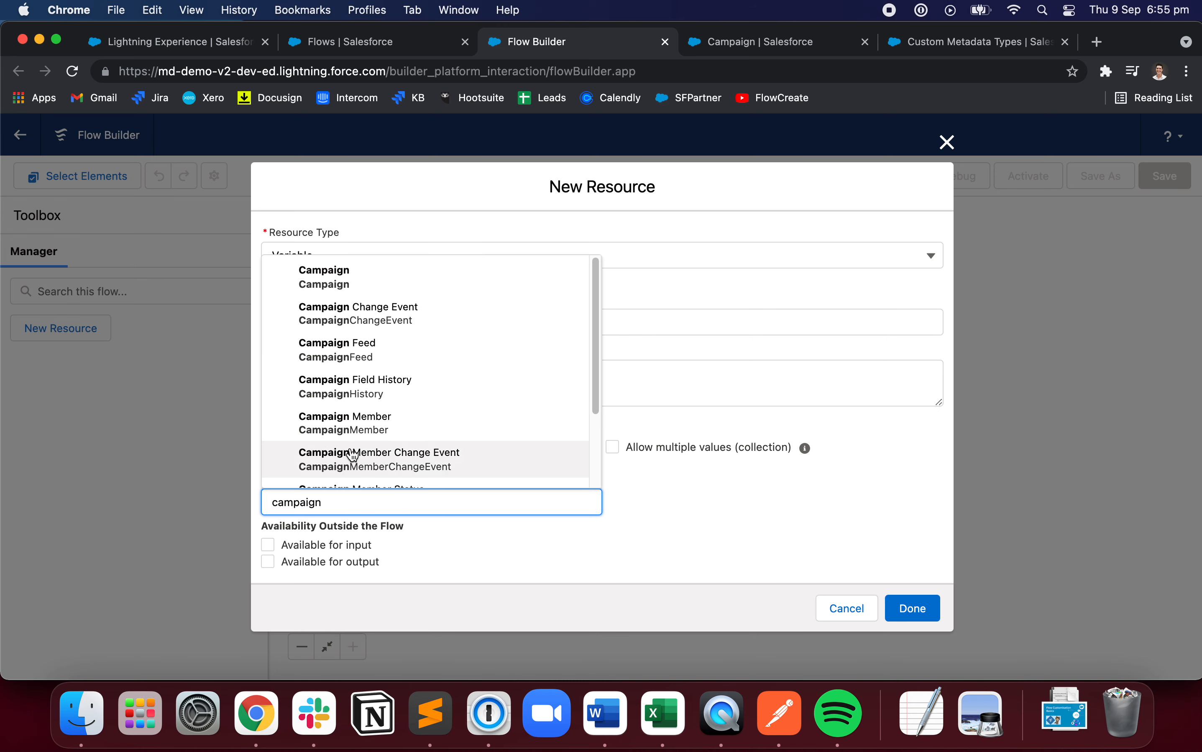
click(390, 285)
click(352, 561)
click(287, 545)
click(912, 608)
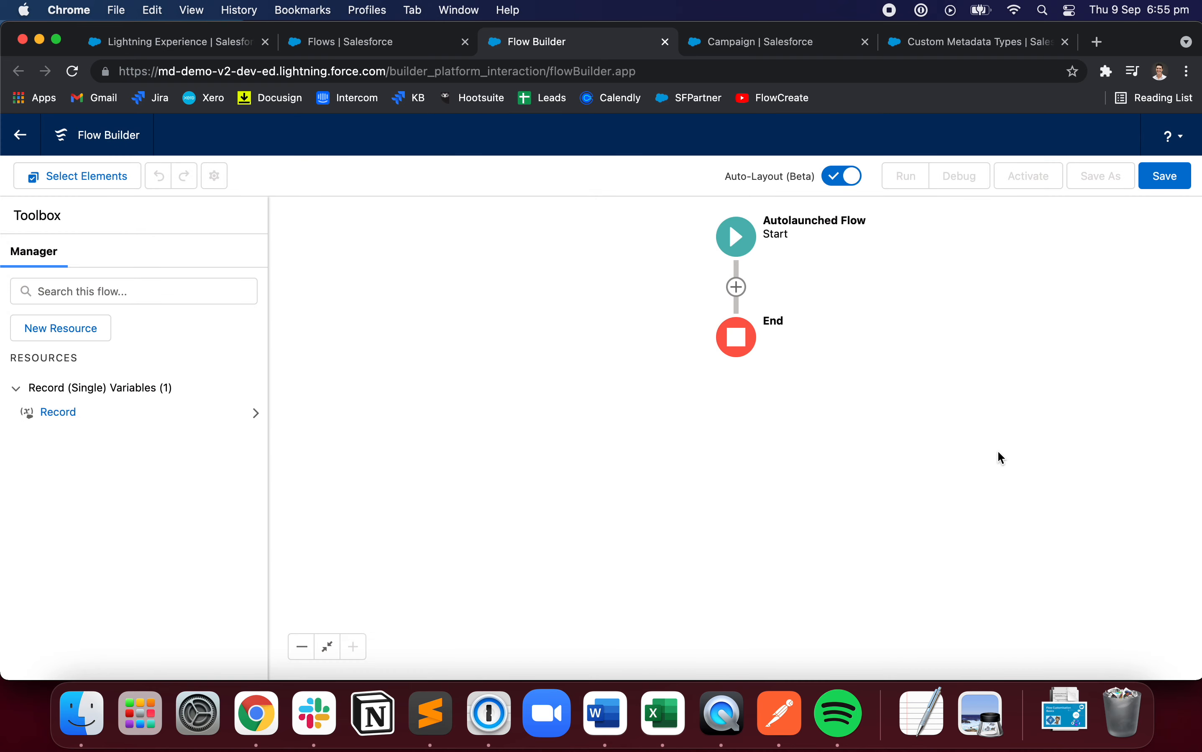
Step: Add a Decision after Start labelled "Determine Campaign Code" and name its first outcome "Existing"
click(737, 287)
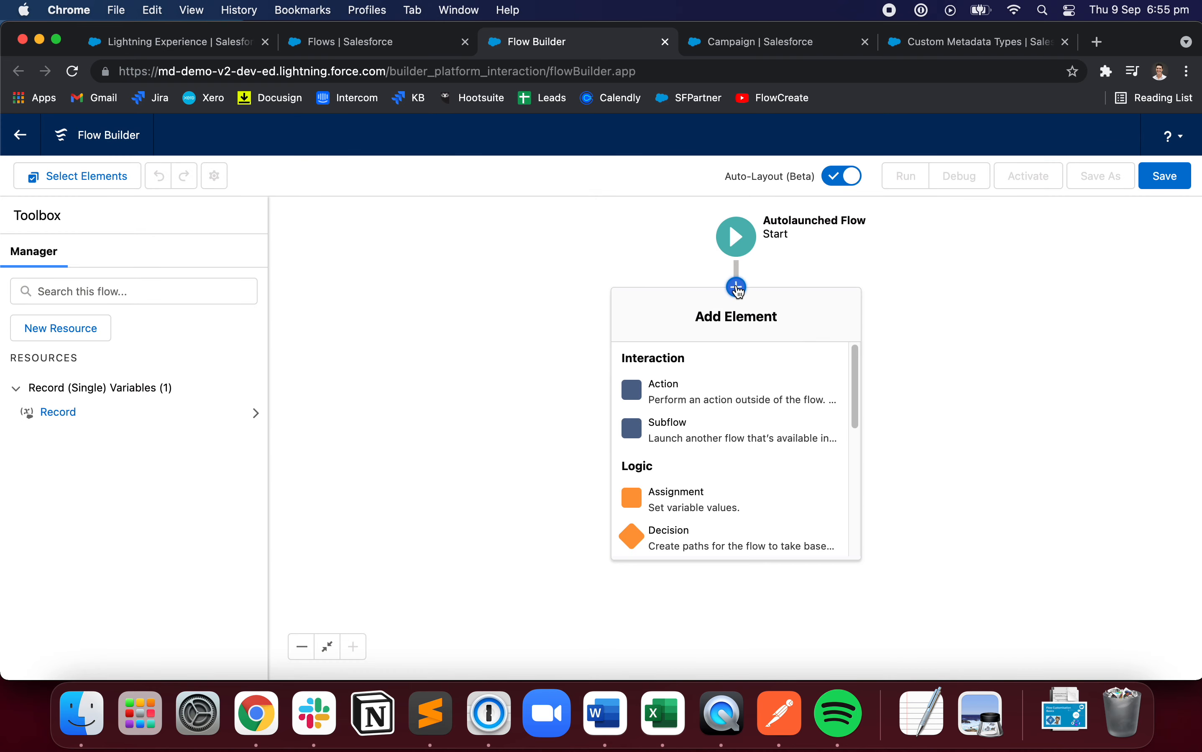
click(724, 539)
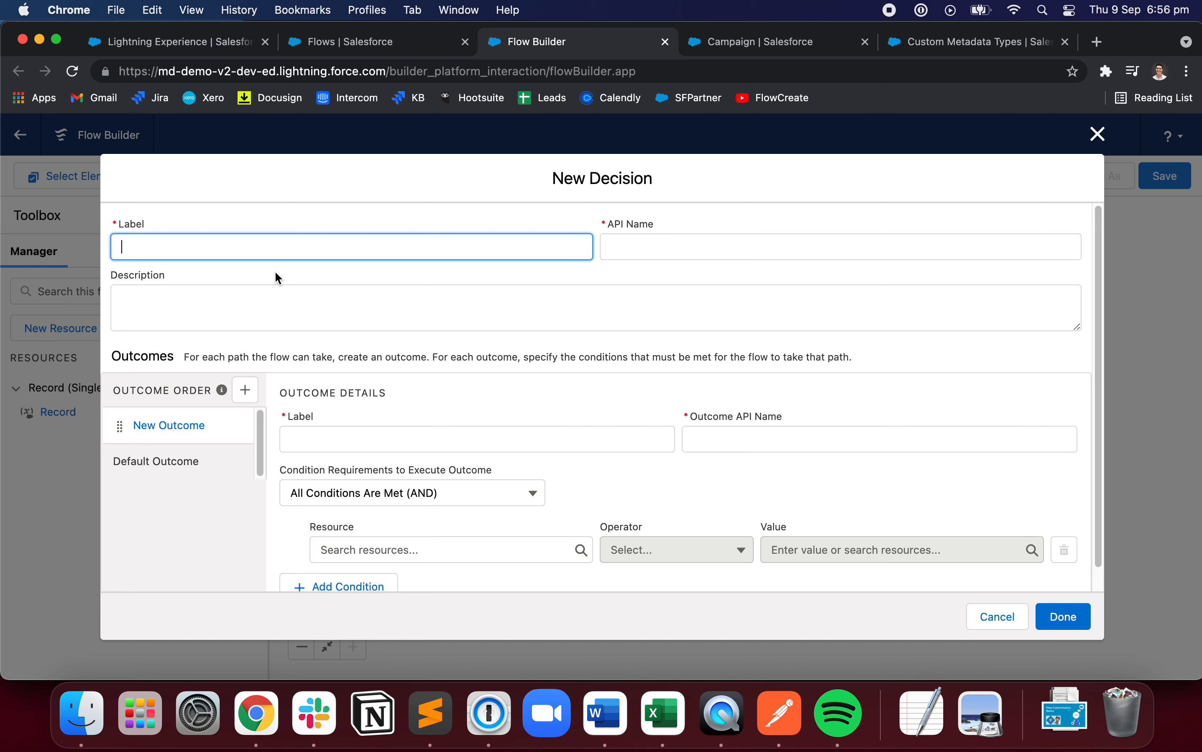
text(Determine Campaign Code)
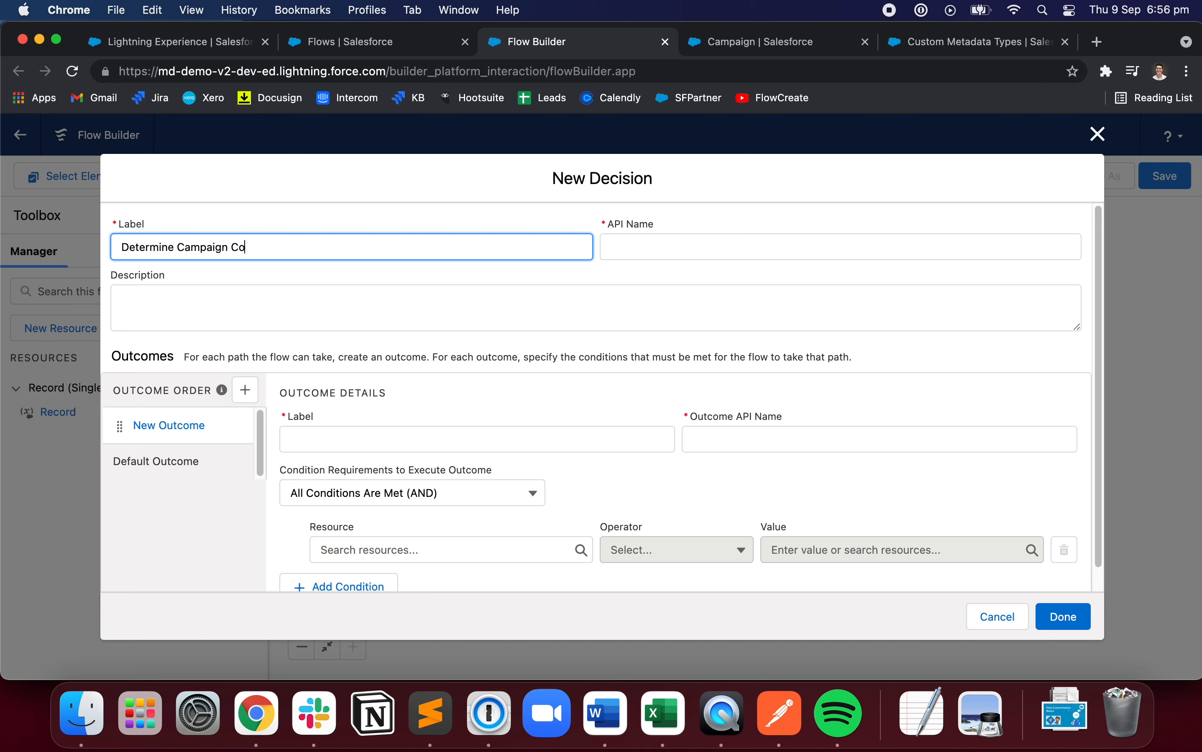
key(Tab)
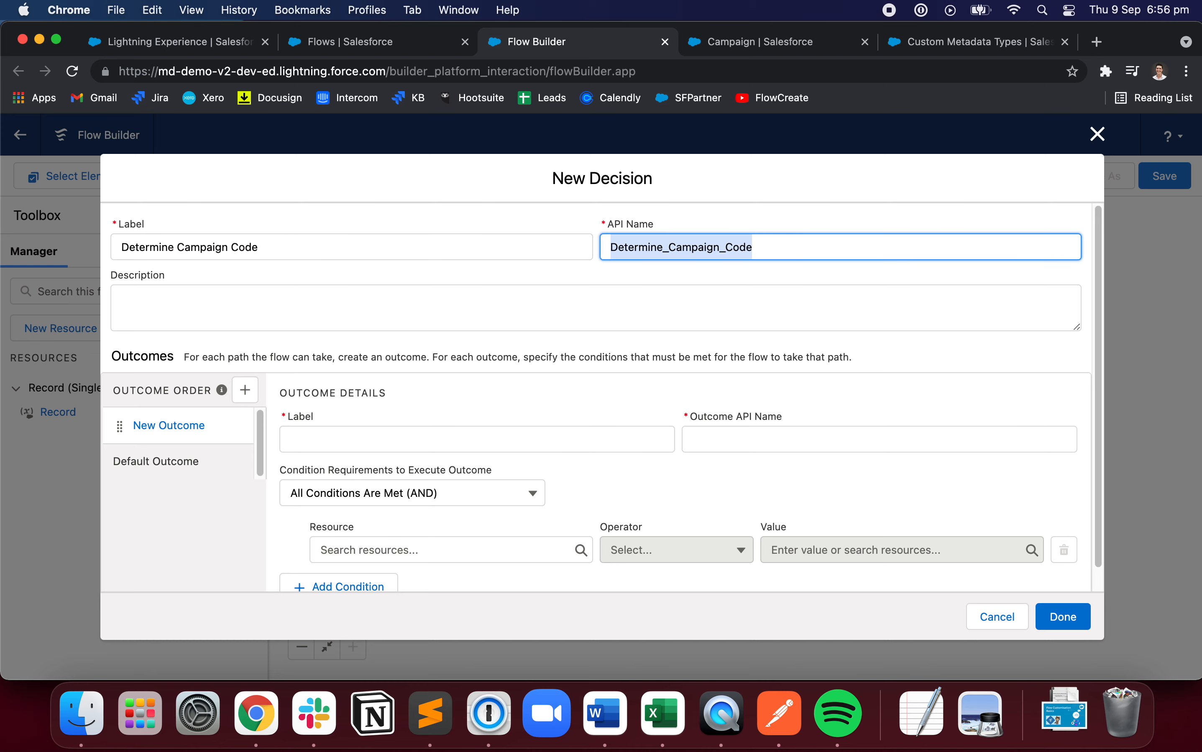
click(379, 440)
text(Existing)
click(535, 416)
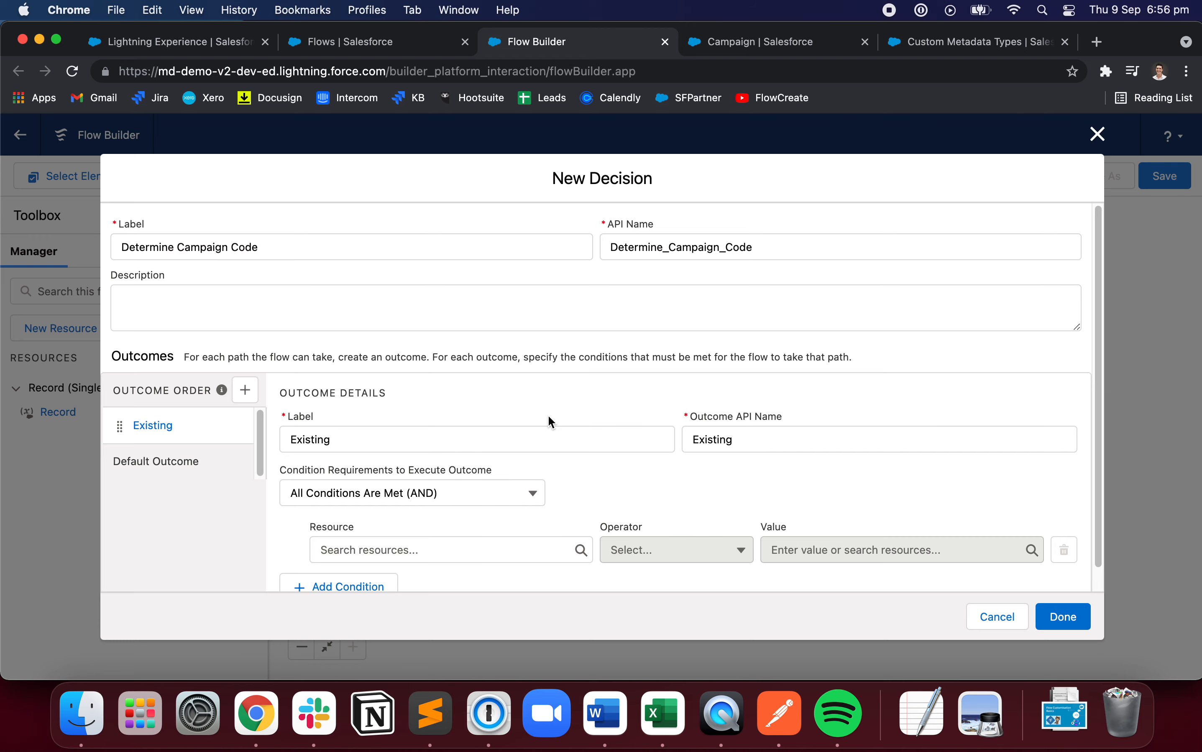
Step: Set the Existing outcome's condition resource to the Record variable's Campaign_Code__c field
scroll(443, 429, down, 1)
click(402, 523)
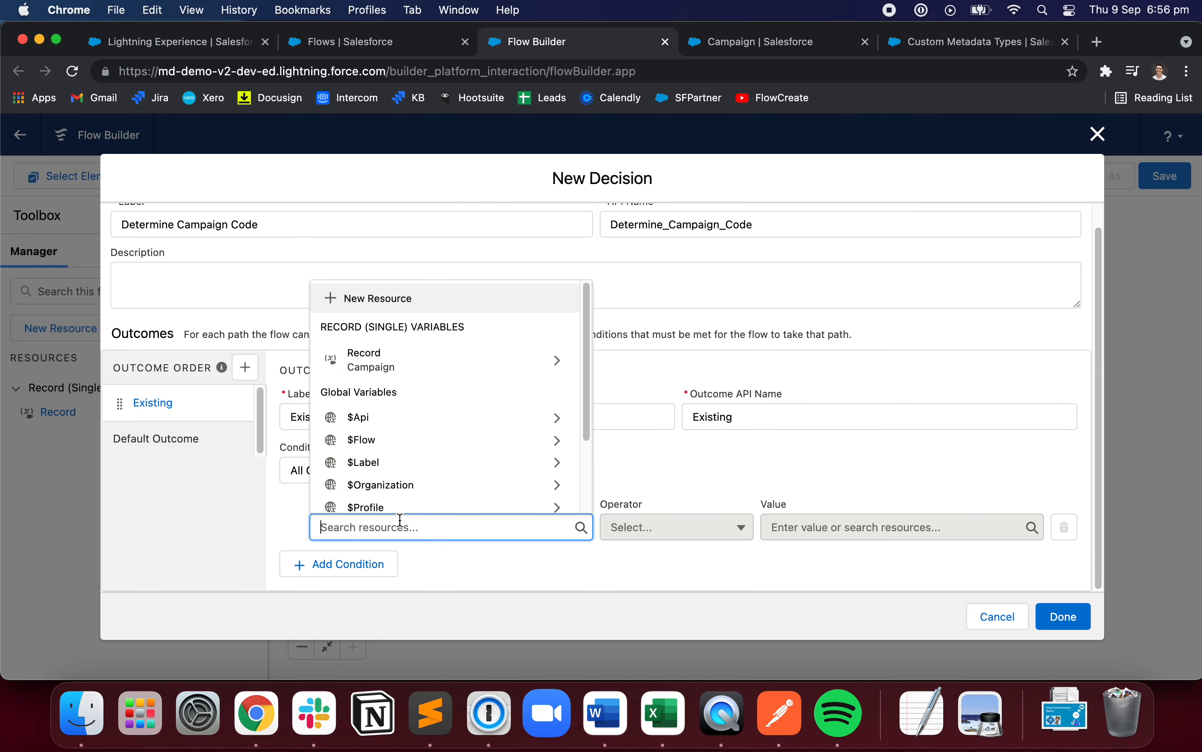
text(rec)
click(427, 493)
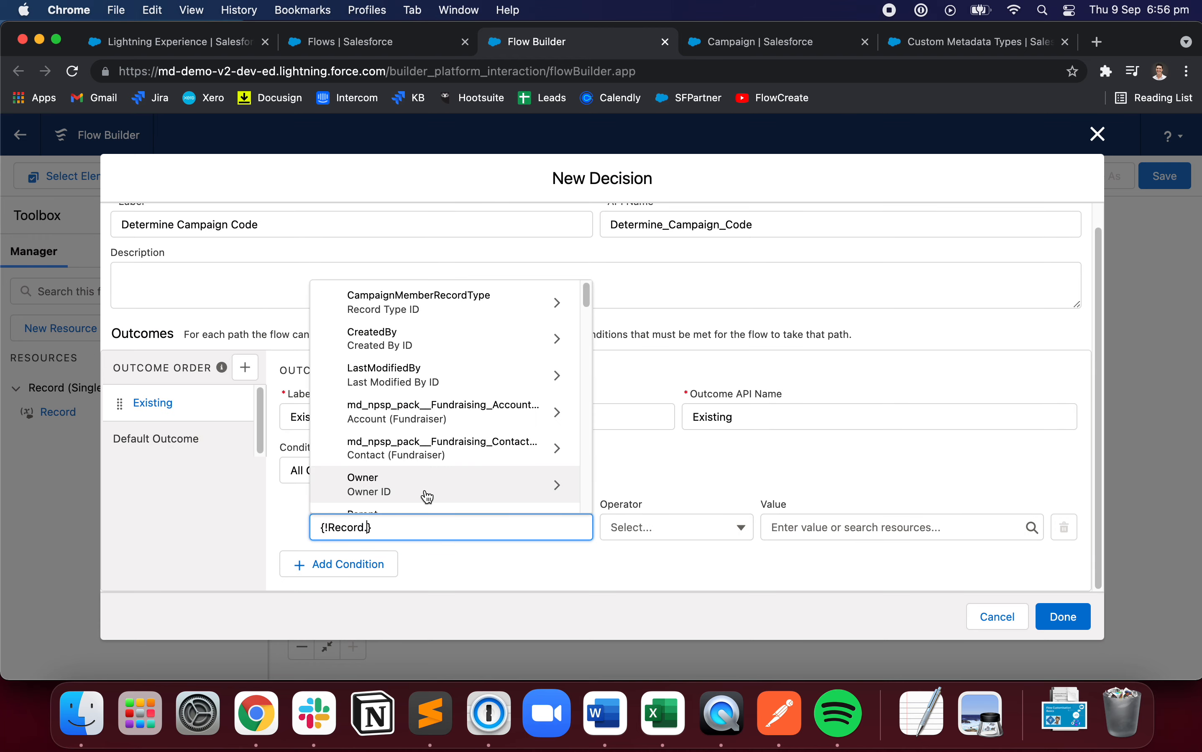
text(cam)
text(pa)
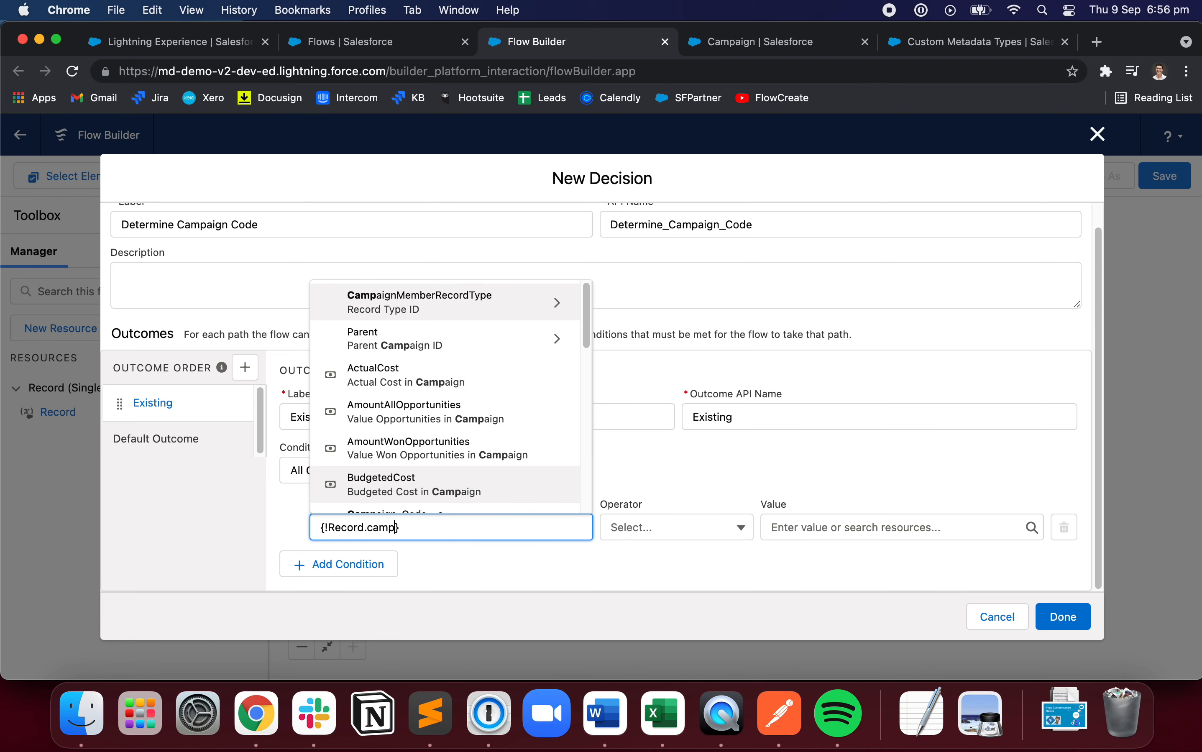
scroll(438, 470, down, 1)
click(430, 489)
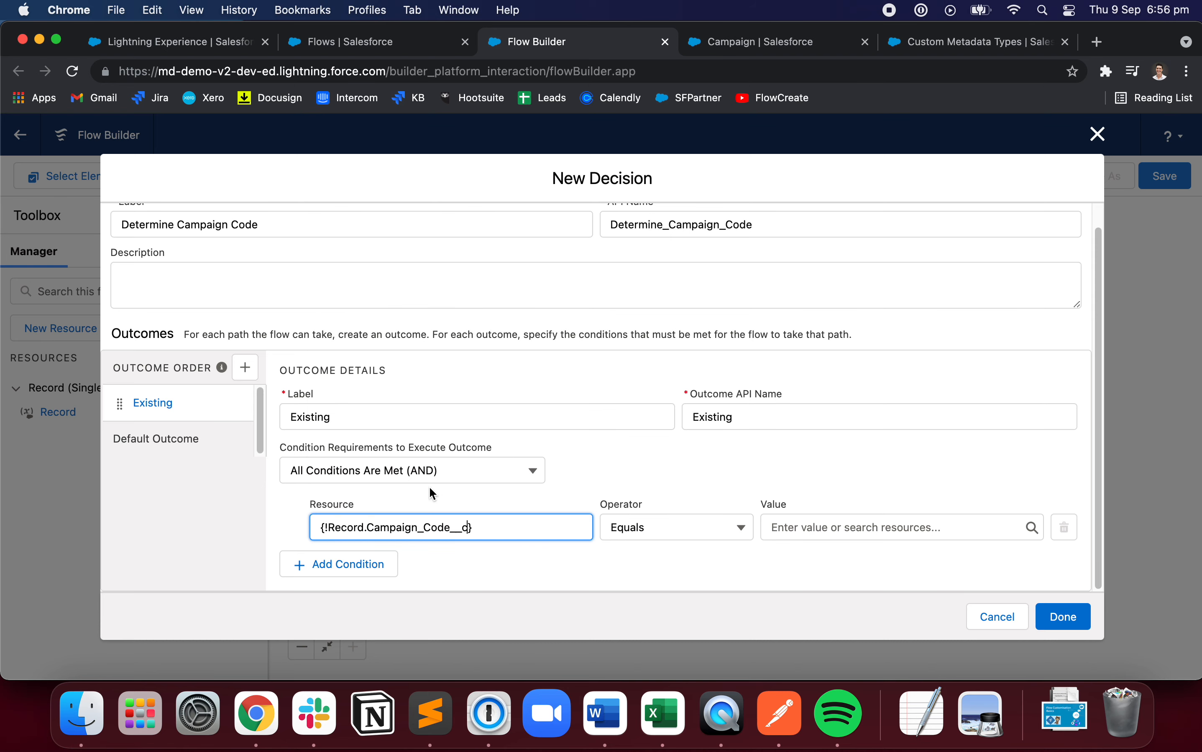
Step: Complete the Existing outcome's condition with the operator Is Null and the global constant False
click(666, 528)
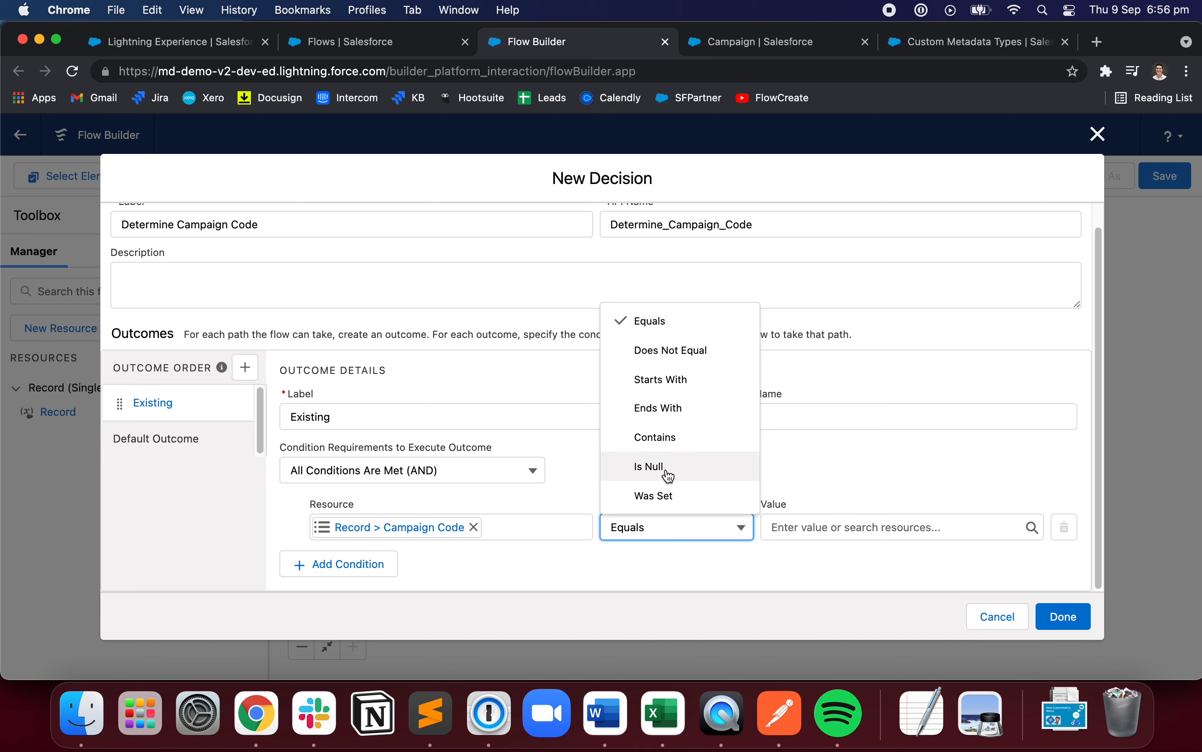
click(703, 470)
click(812, 536)
text(fal)
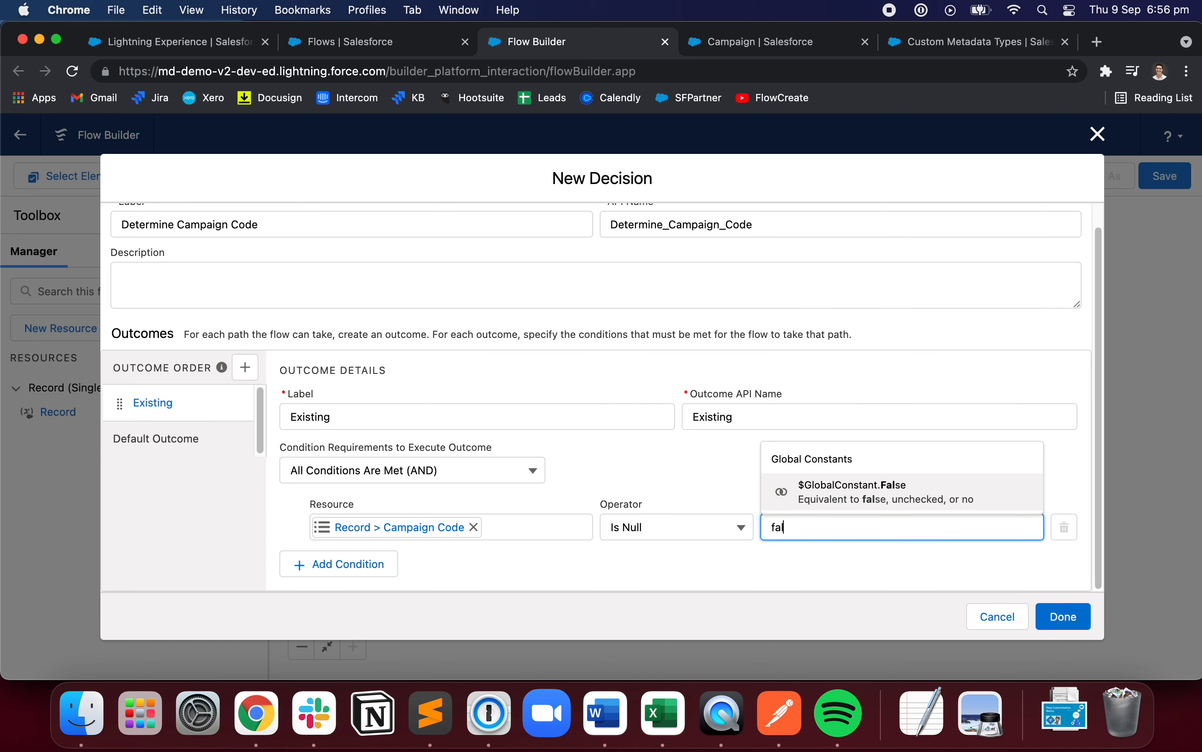
key(Return)
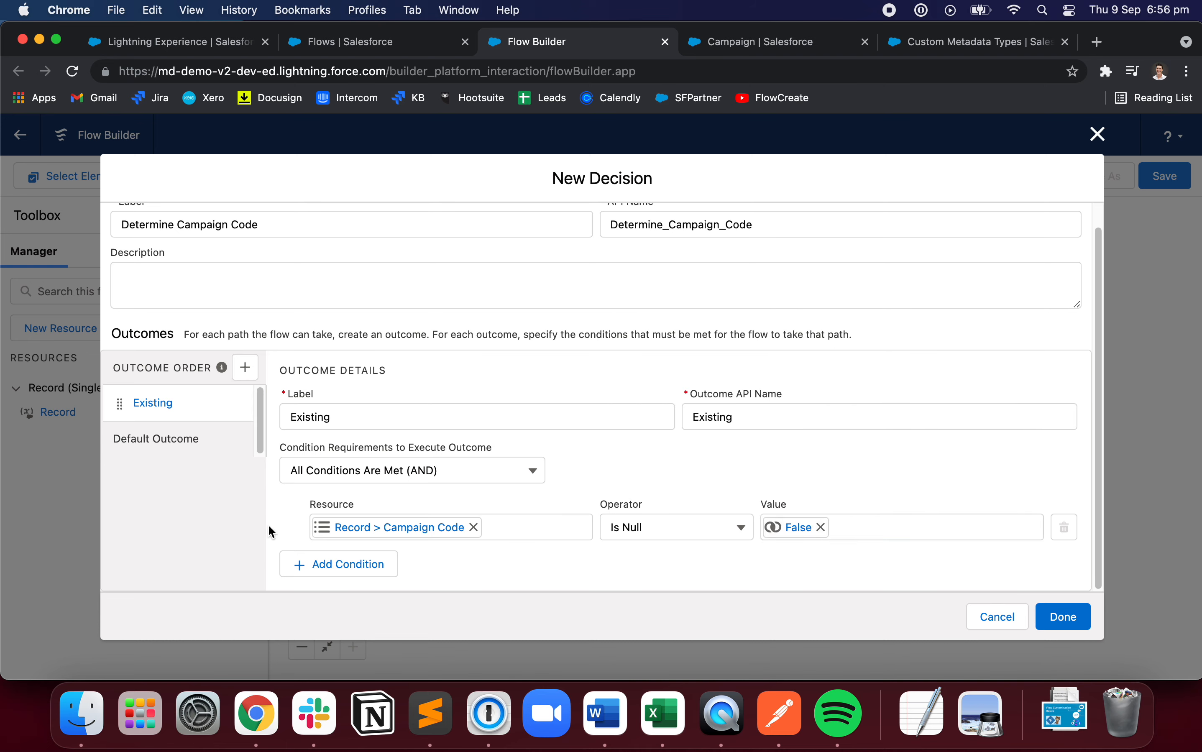
Step: Add a second outcome labelled "Parent Campaign" to the decision
click(245, 369)
text(Parent)
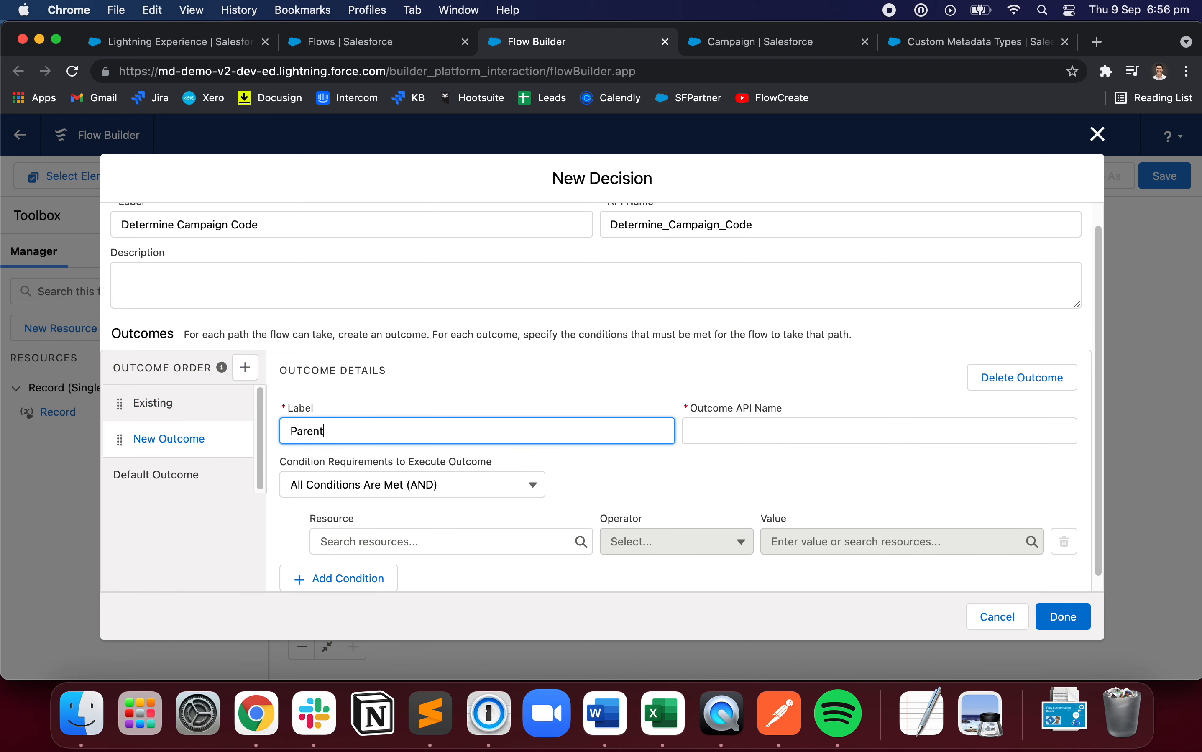
text( Campaign)
key(Tab)
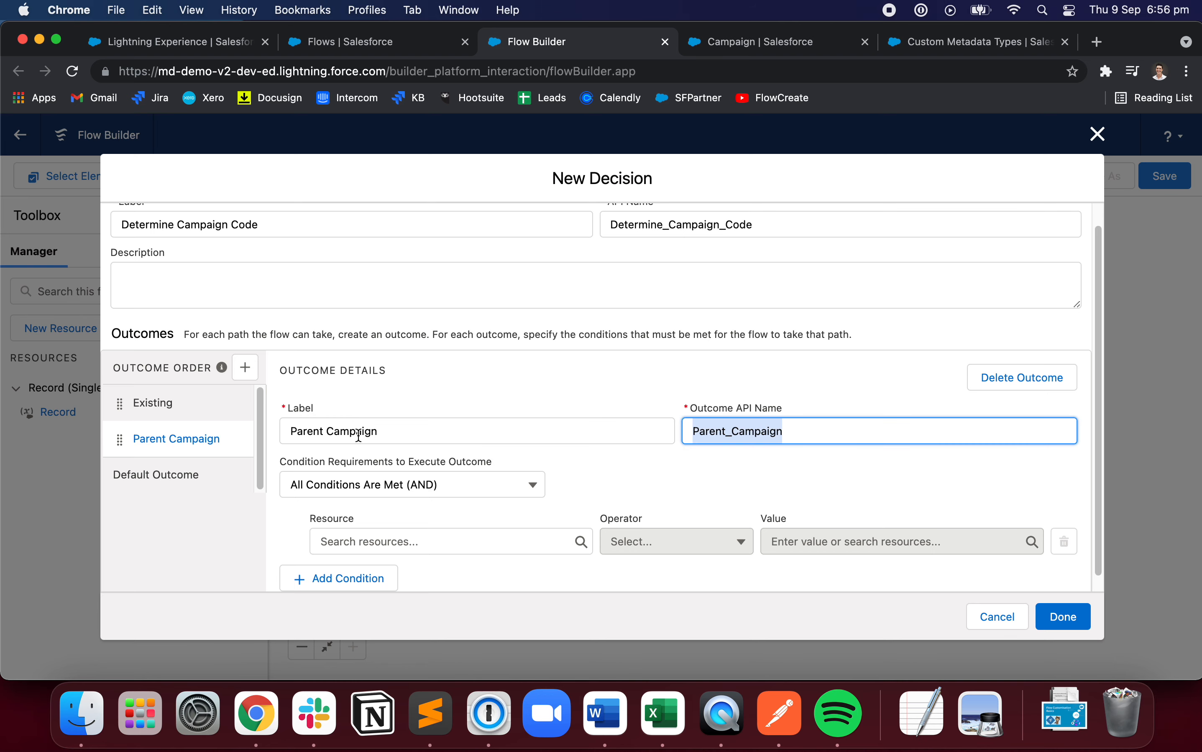
click(519, 381)
scroll(517, 434, down, 1)
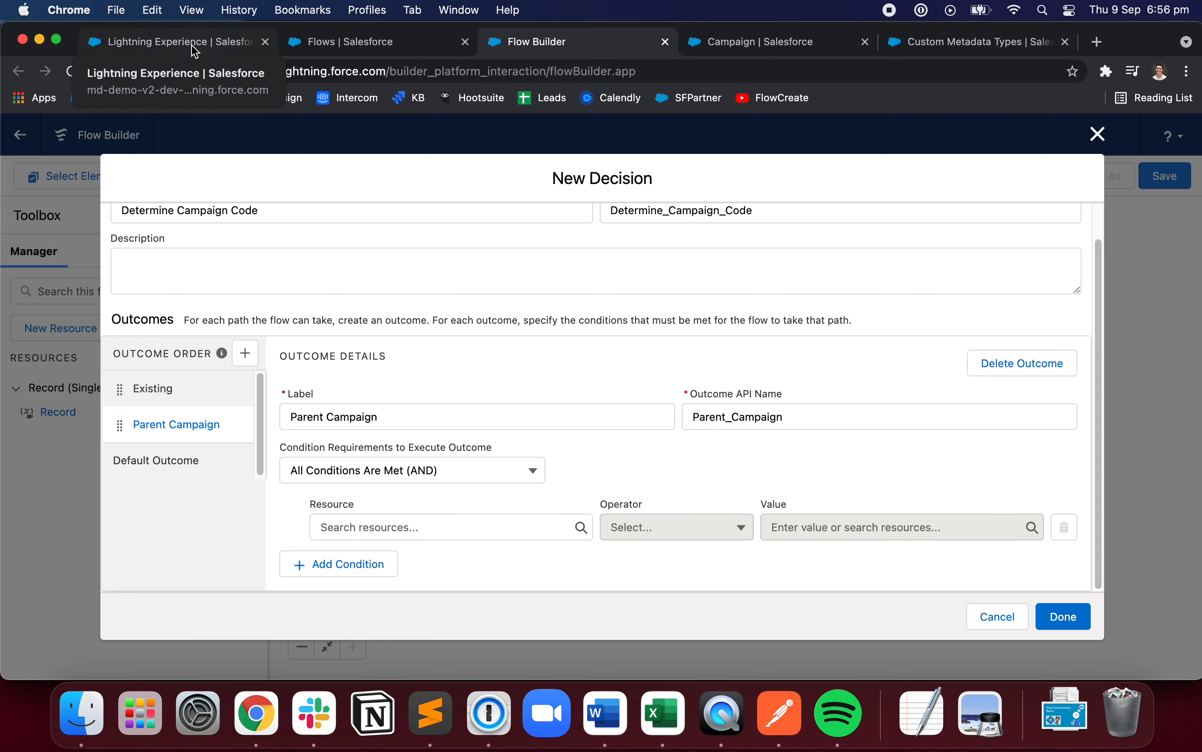
Step: Find the "ParentCampaign" parameter in the Execution #1 log of the Raisely profile.created notification and copy its name
click(177, 49)
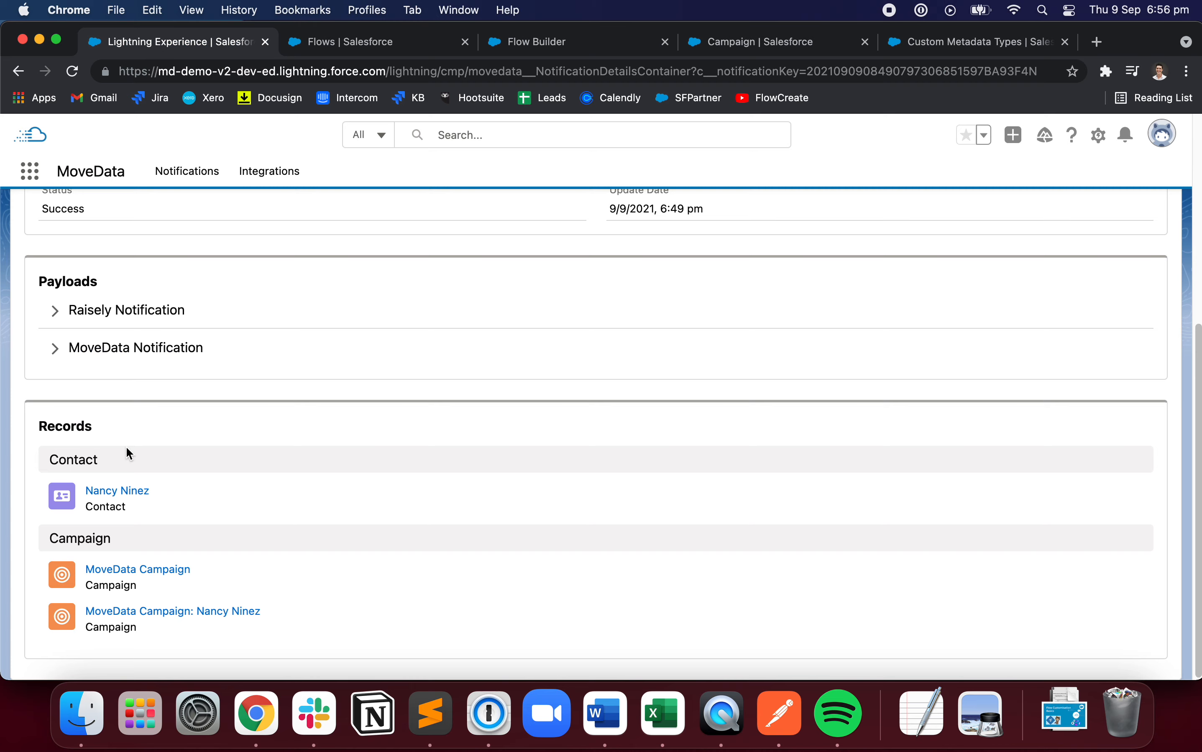
scroll(126, 452, up, 6)
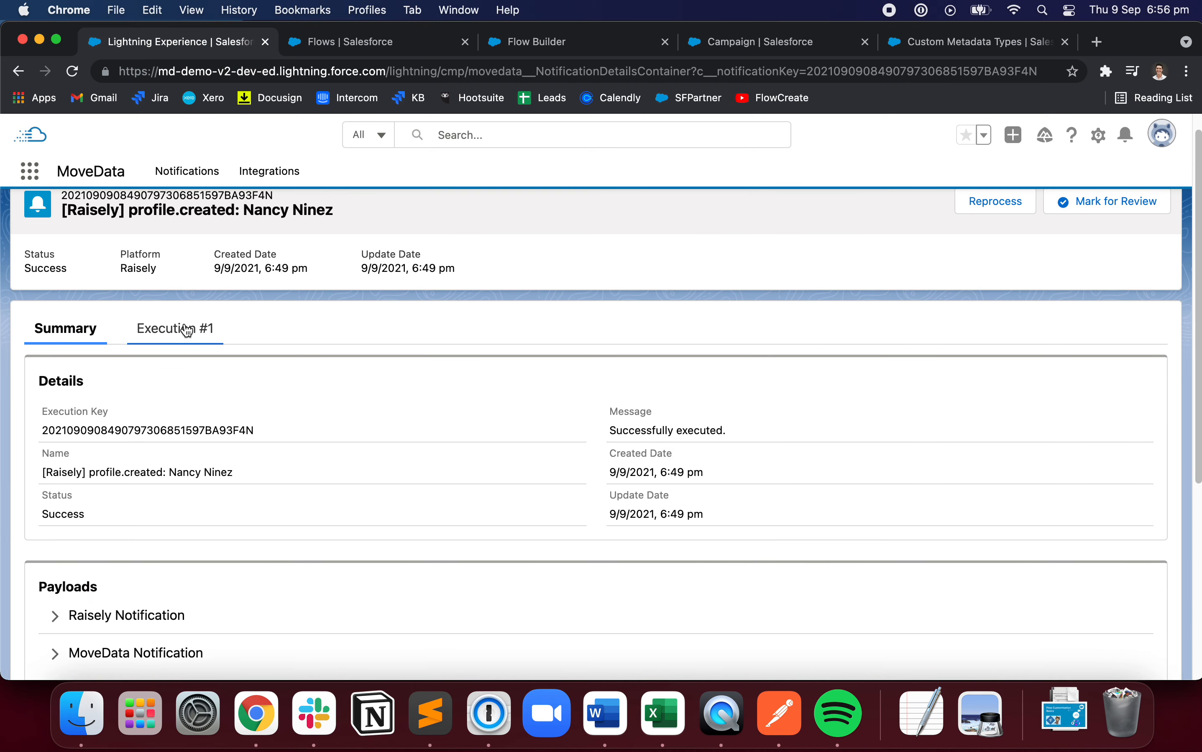
click(187, 330)
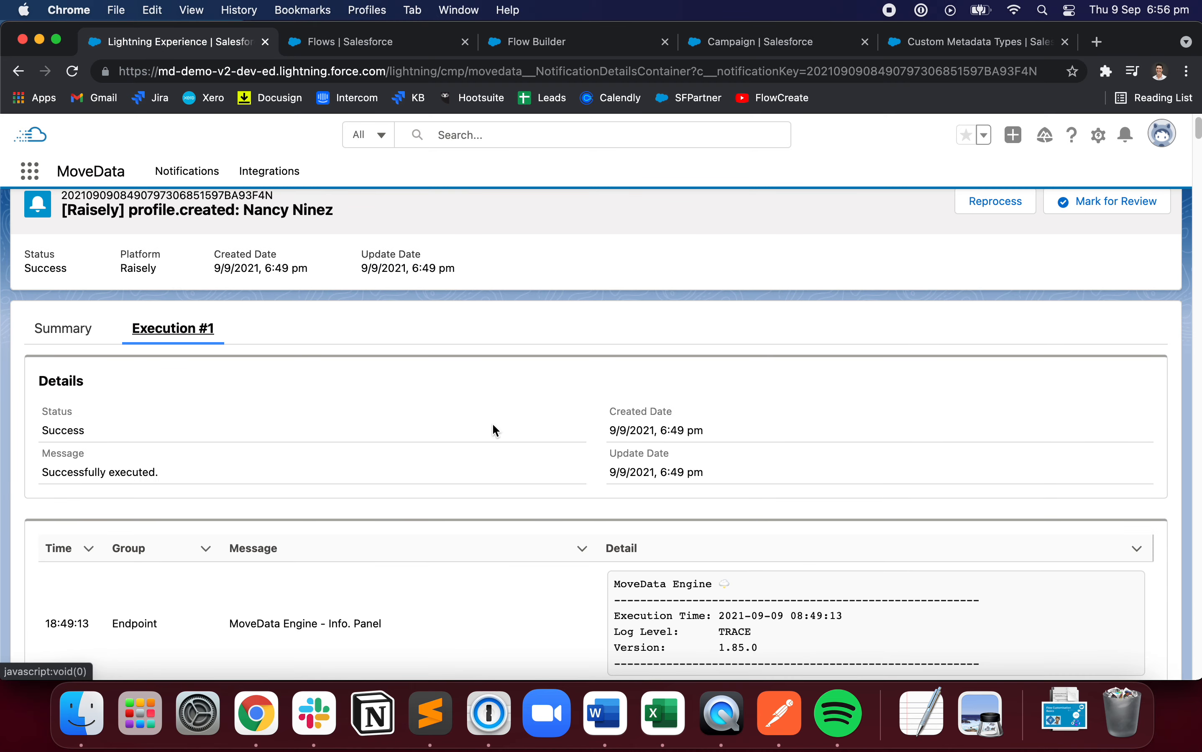
scroll(445, 428, down, 20)
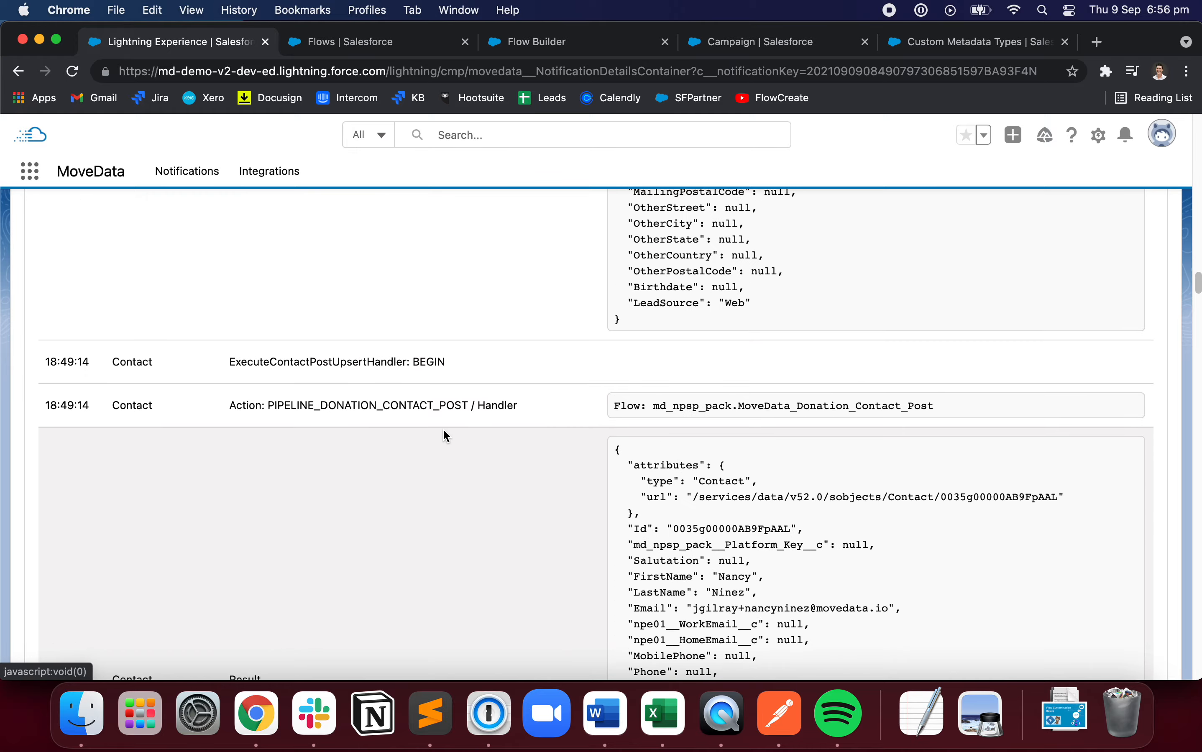
scroll(443, 431, down, 15)
scroll(444, 436, down, 15)
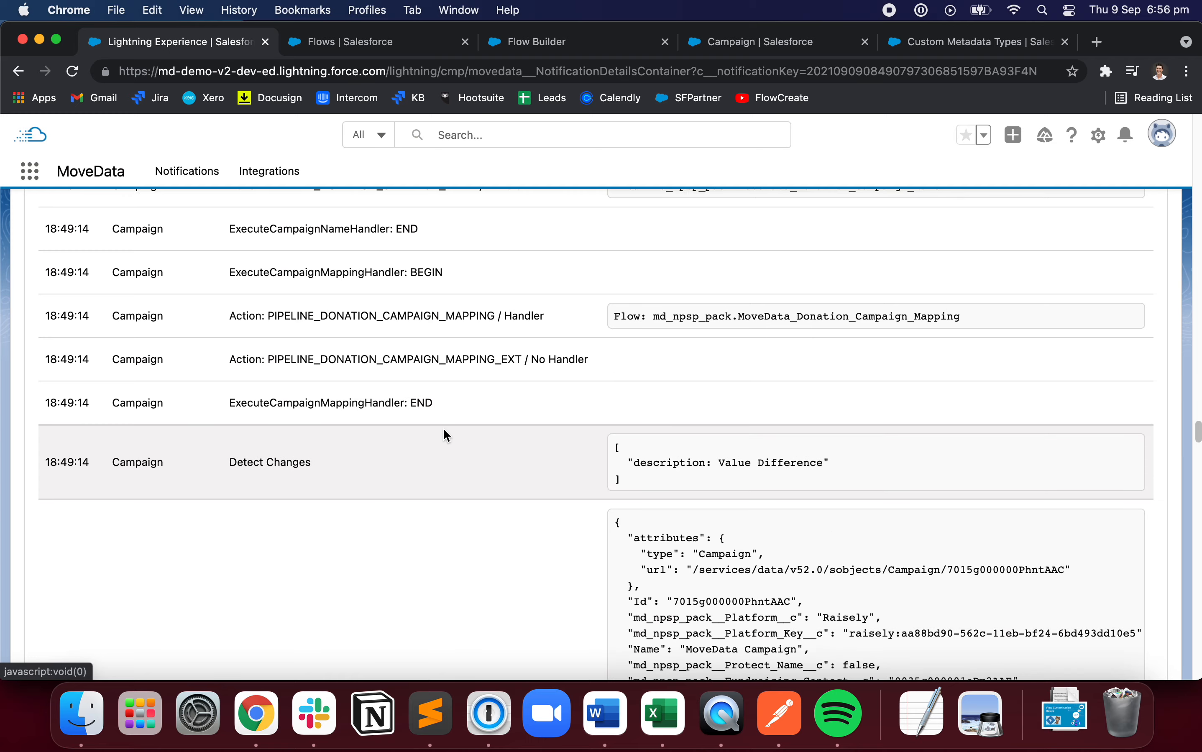
scroll(445, 436, down, 6)
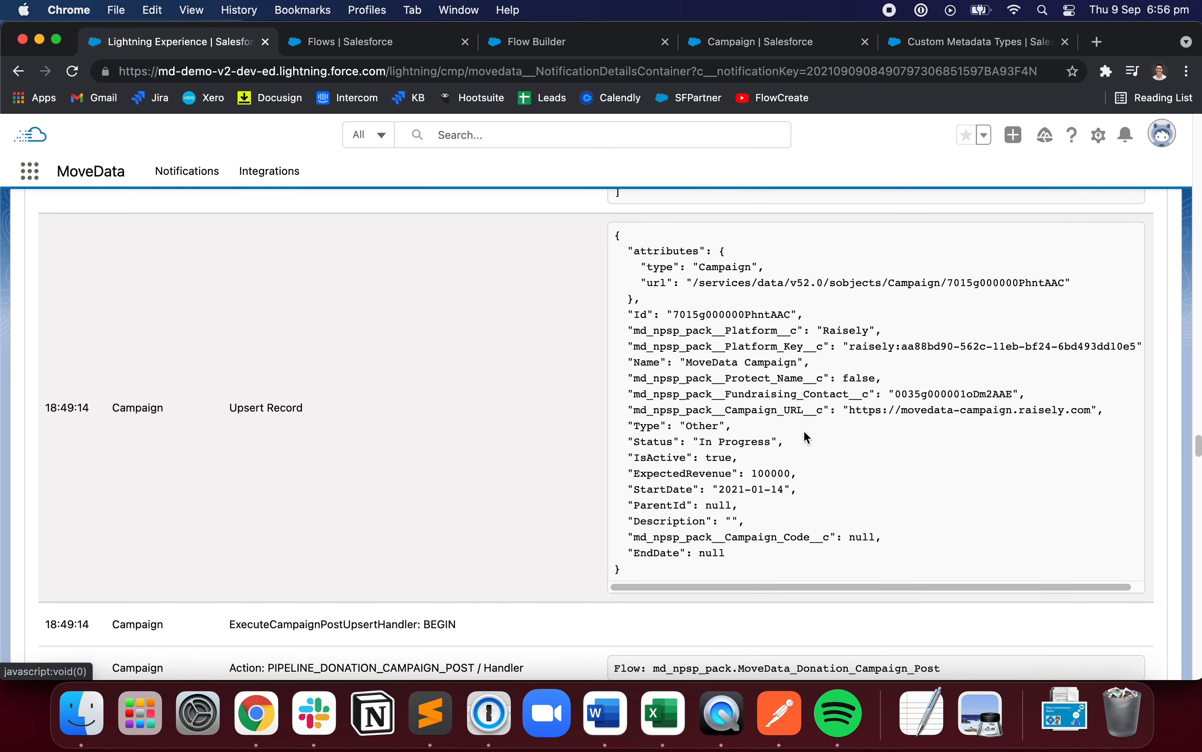
scroll(646, 441, down, 15)
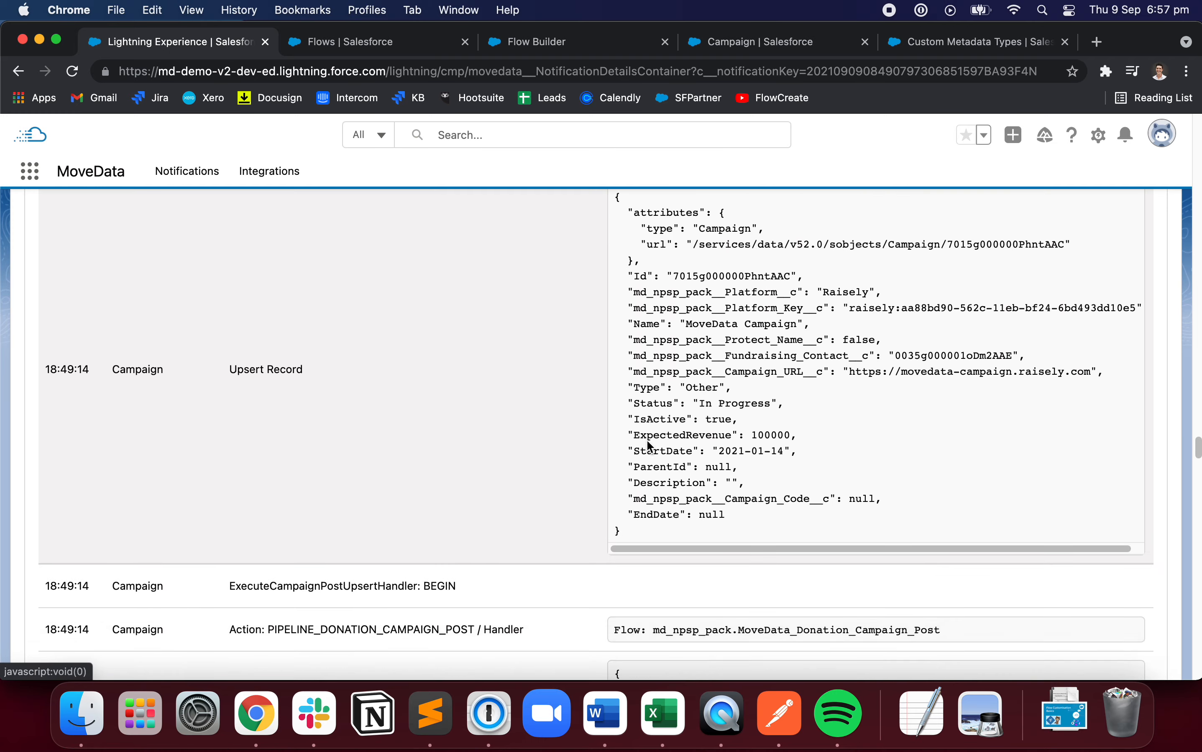
scroll(644, 442, down, 15)
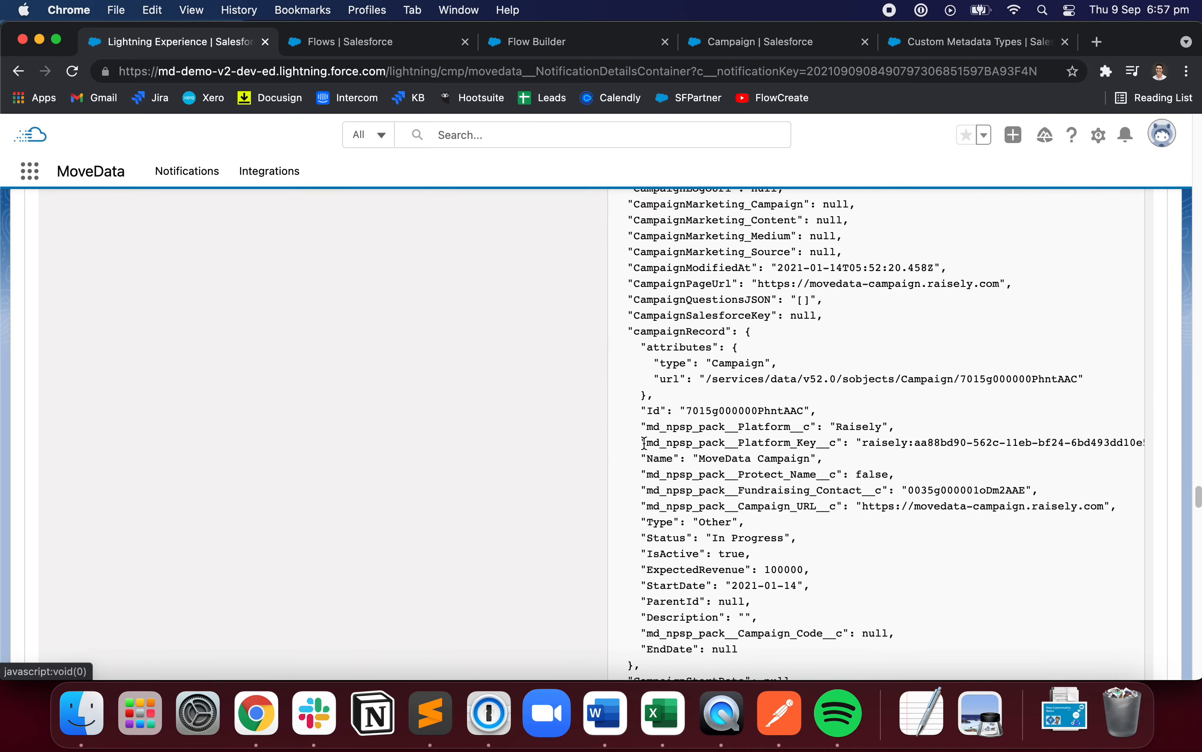
scroll(781, 384, up, 5)
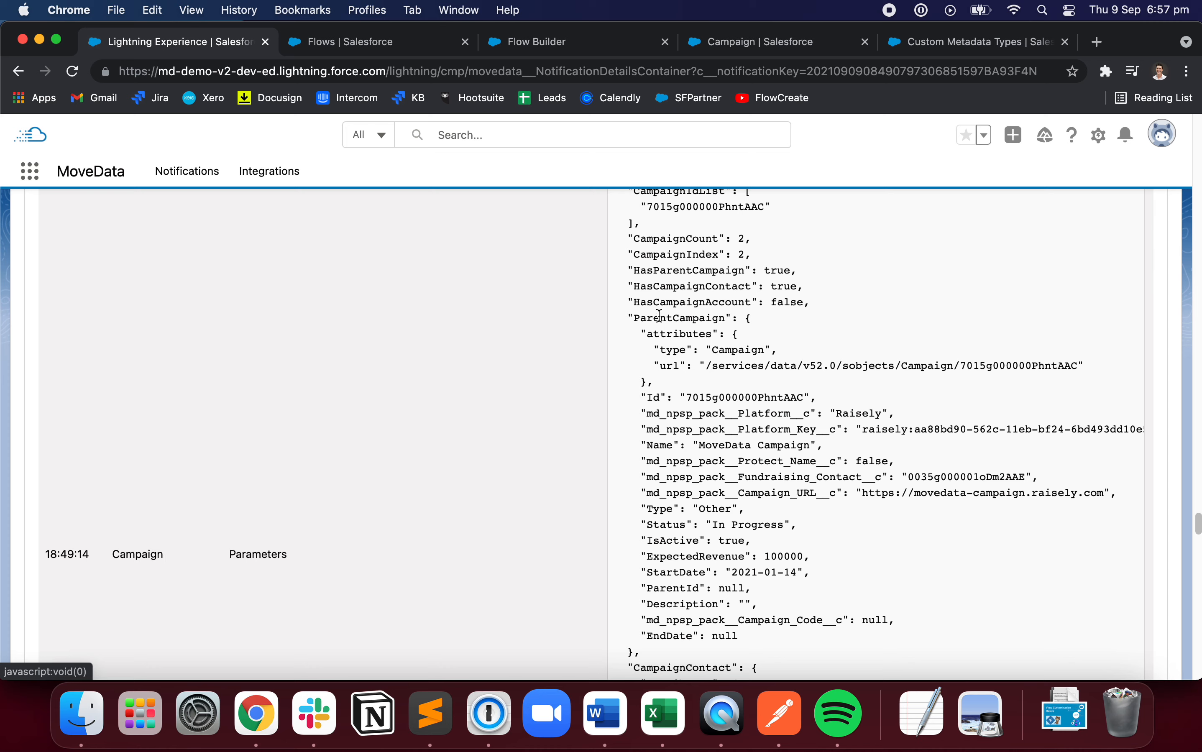
double_click(660, 317)
key(super+c)
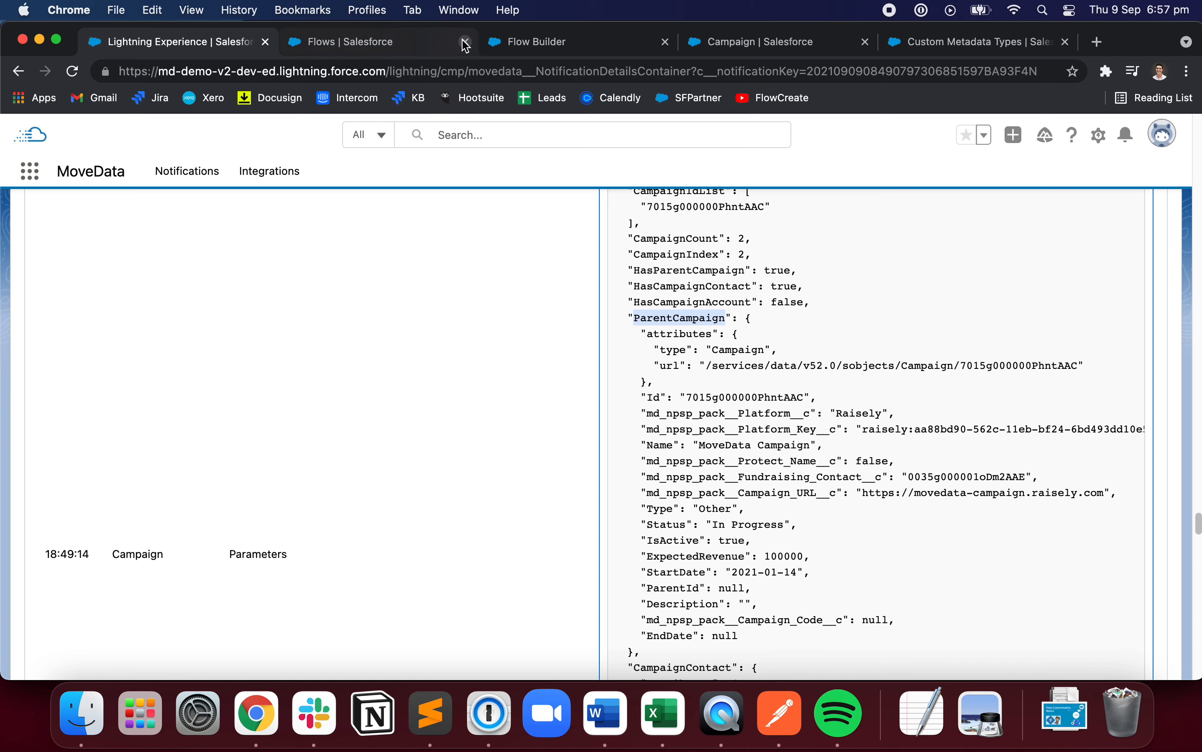
Step: Start a new Variable resource for the Parent Campaign outcome's condition and give it the API name "ParentCampaign"
click(451, 48)
click(540, 43)
click(392, 526)
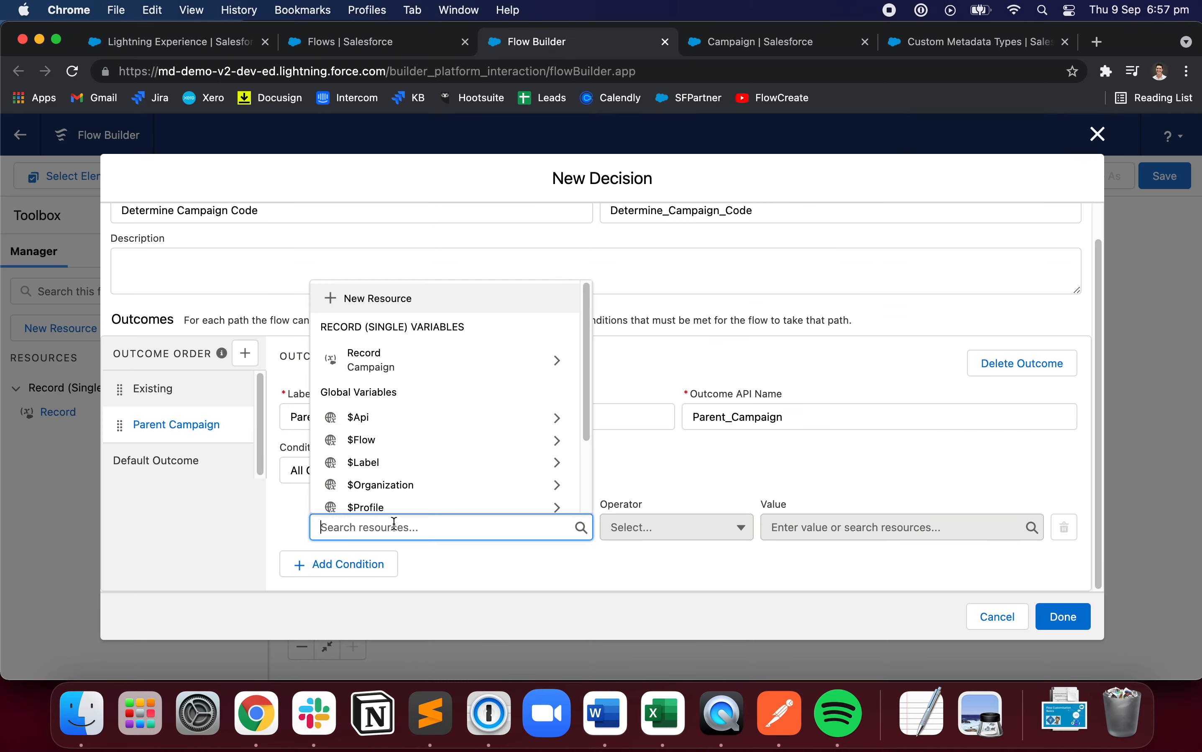
click(389, 300)
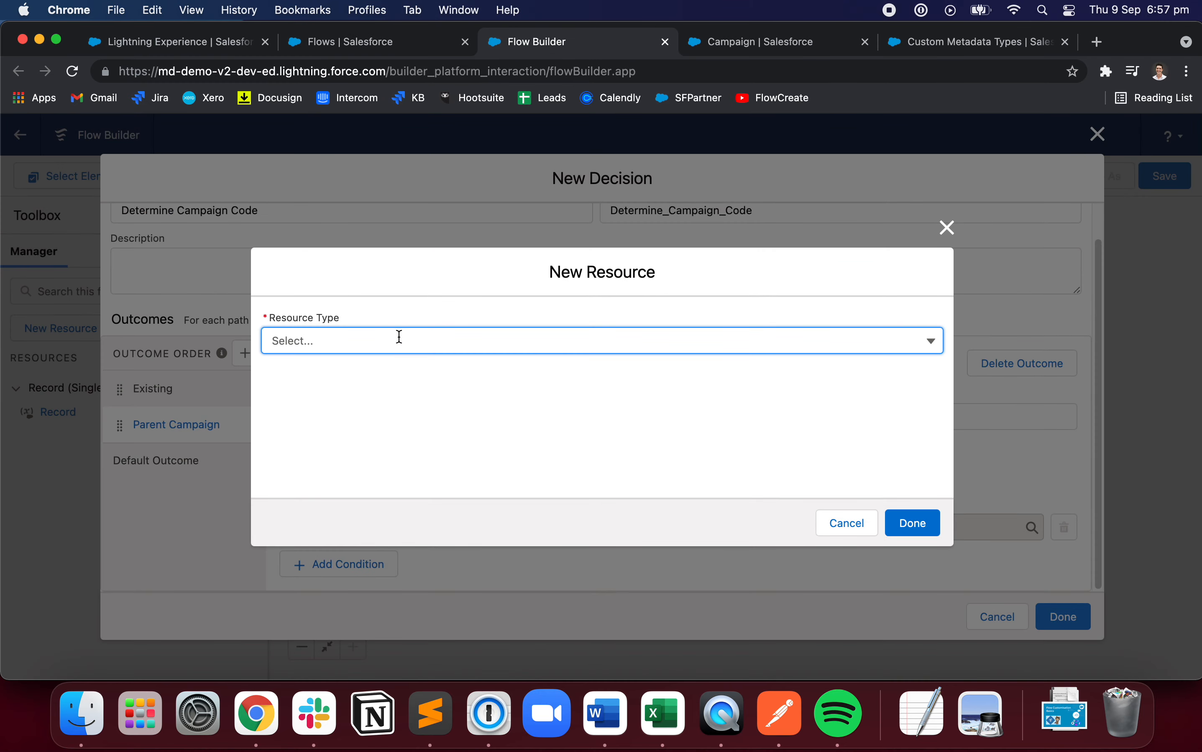
click(399, 338)
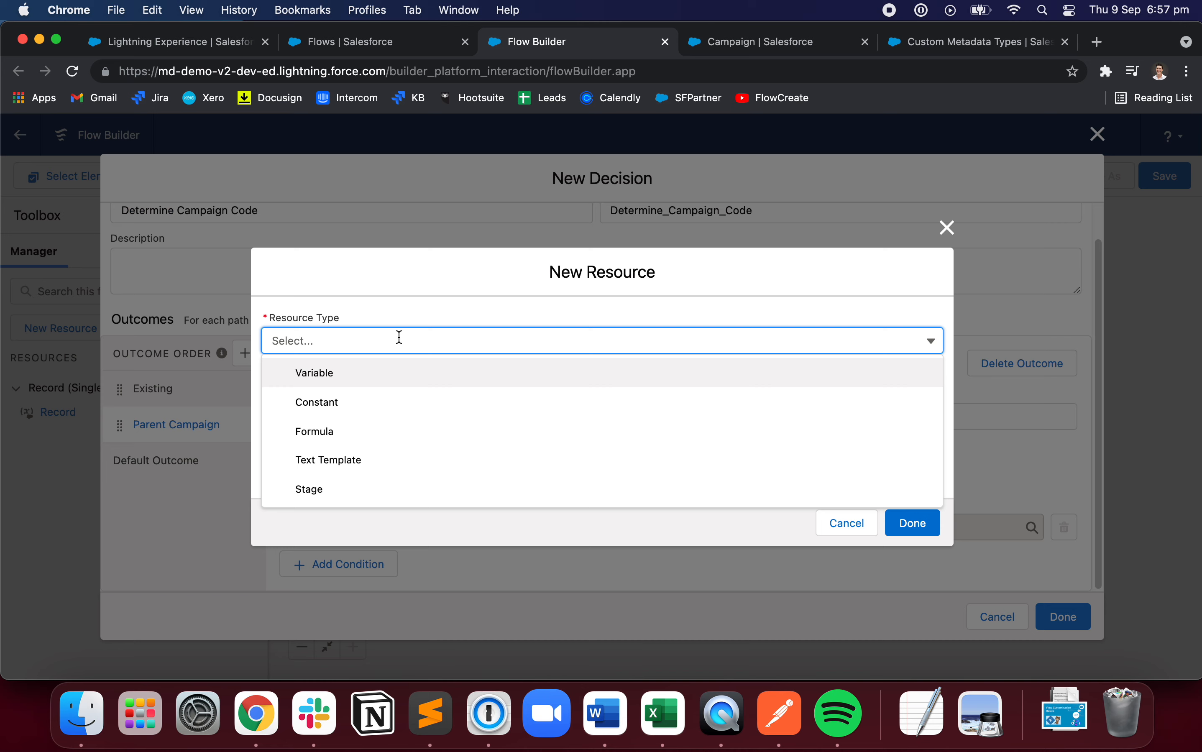
click(326, 373)
click(369, 371)
key(super+v)
Step: Set the new variable's data type to Record and object to Campaign, make it available for input, and finish creating it
click(348, 47)
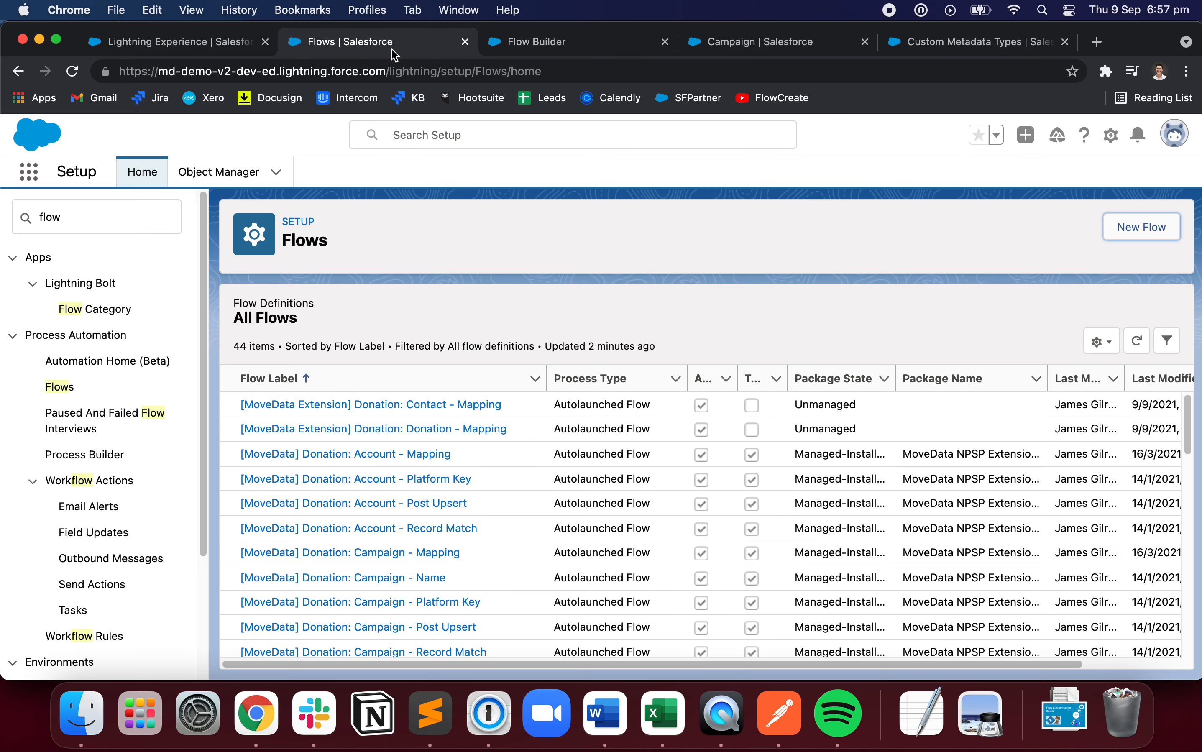
click(218, 46)
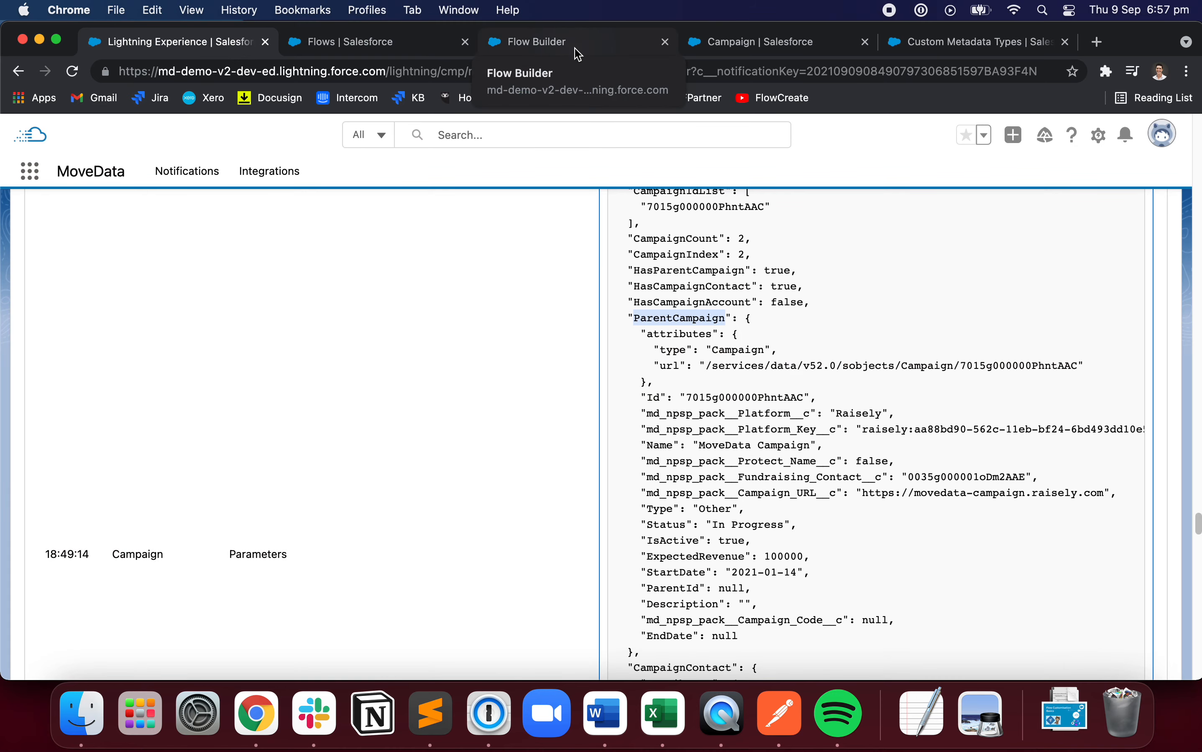
click(577, 50)
click(343, 502)
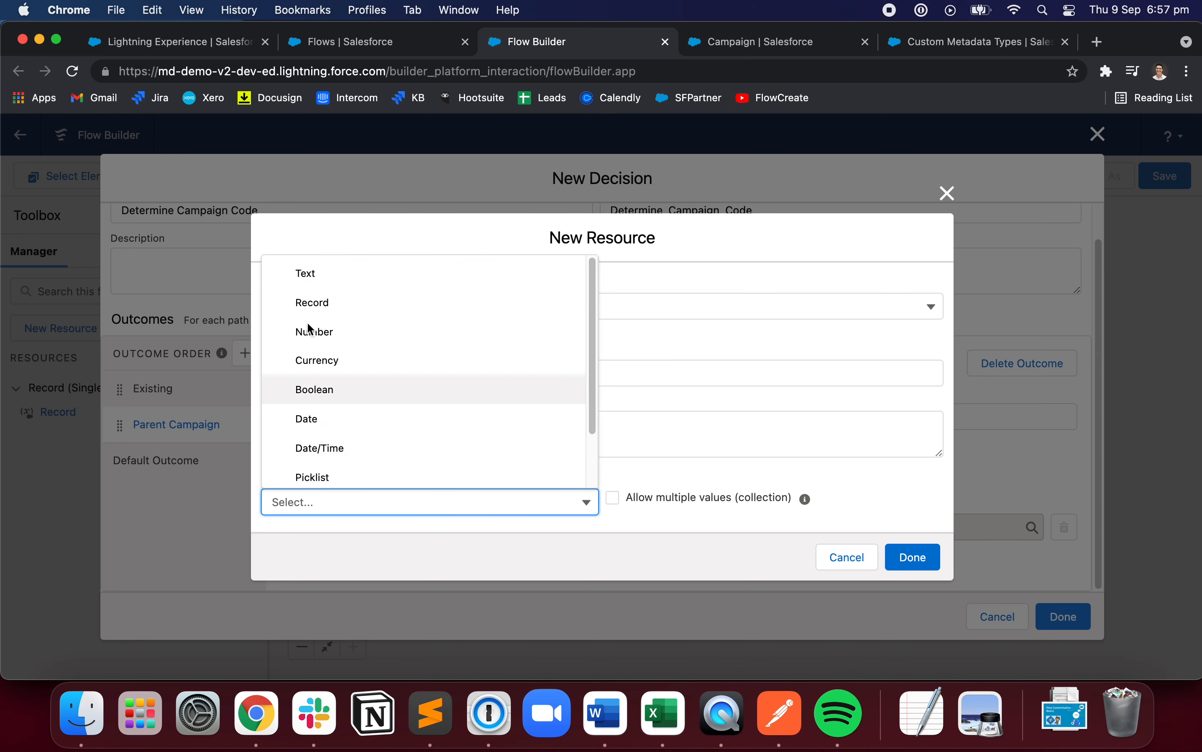
click(348, 304)
click(392, 503)
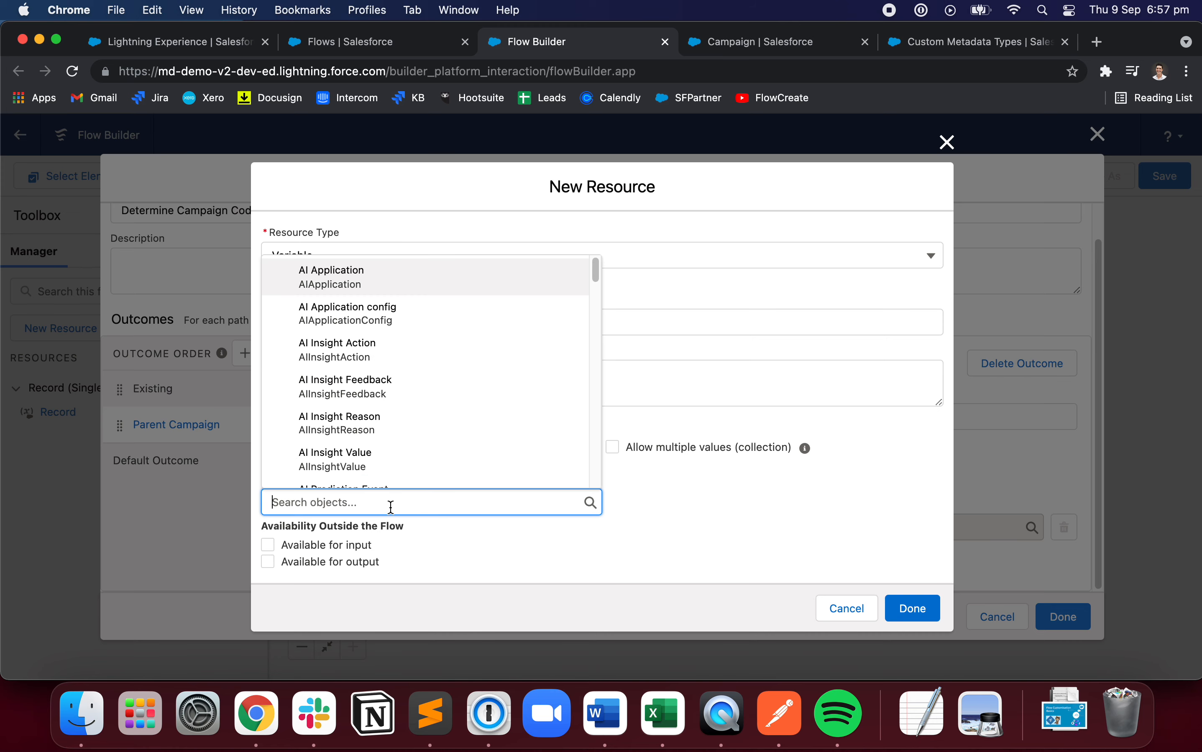
text(campai)
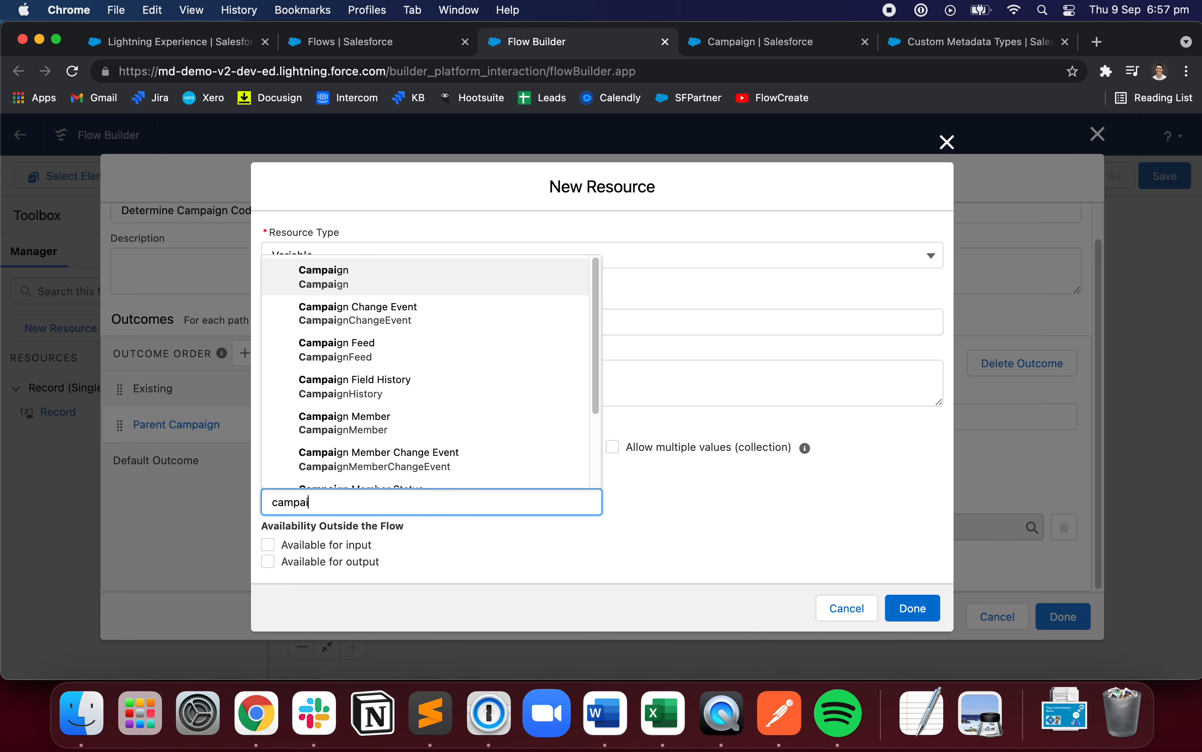
click(395, 289)
click(323, 545)
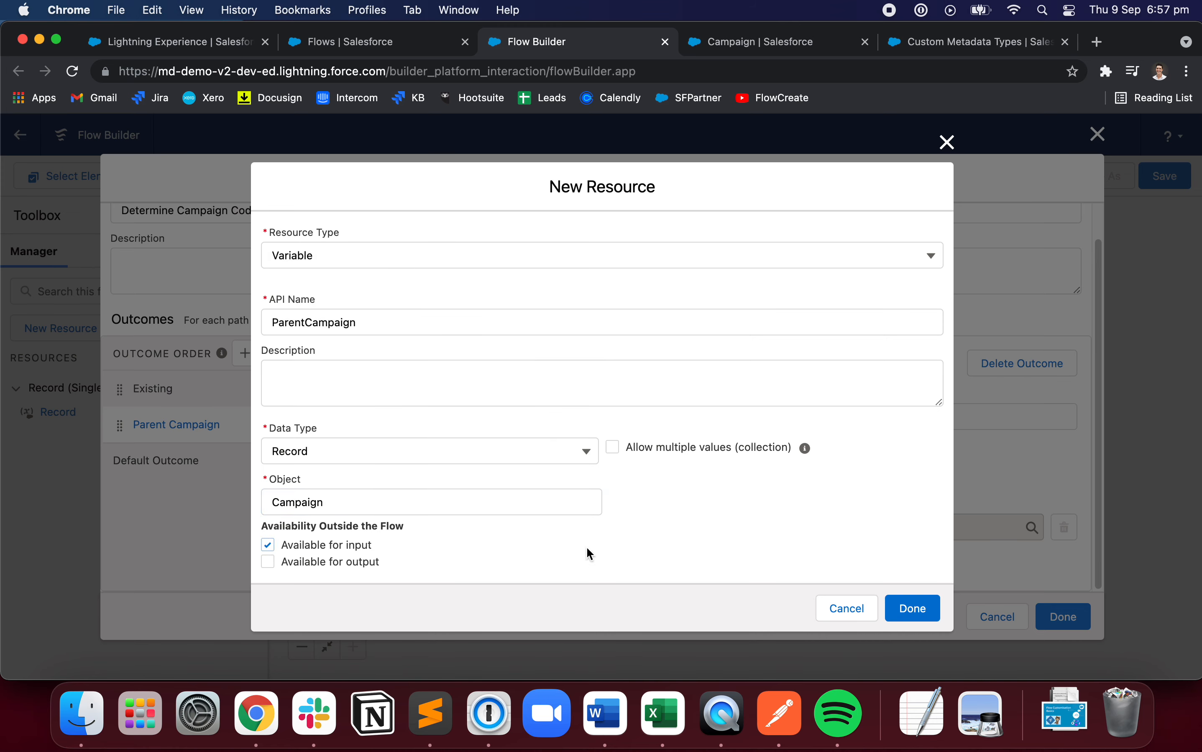
click(921, 610)
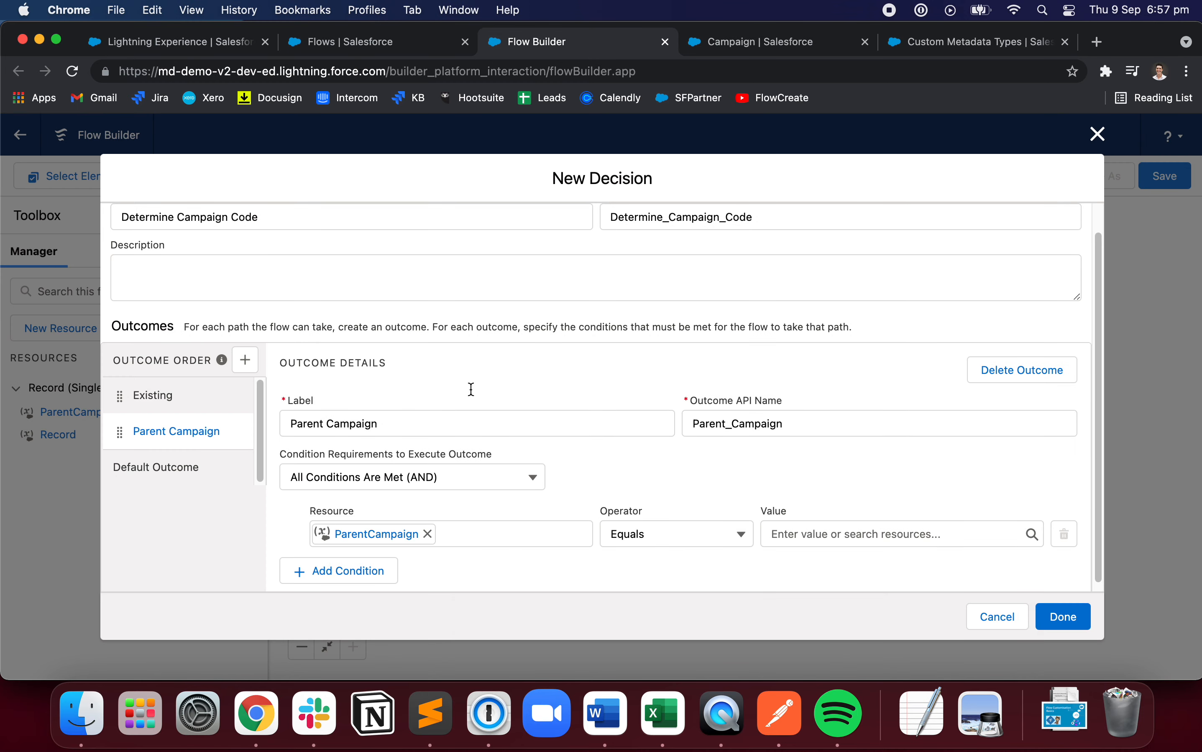
Step: Complete the ParentCampaign condition with the operator Is Null and the global constant False
click(196, 45)
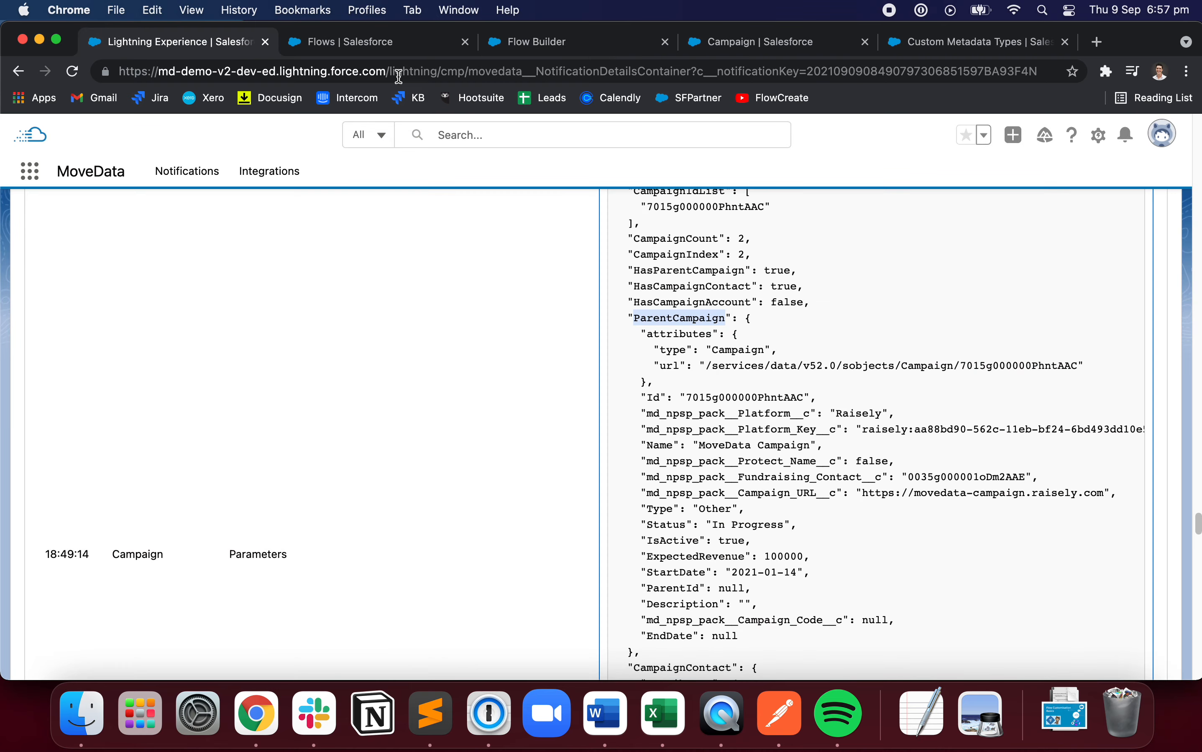
click(532, 43)
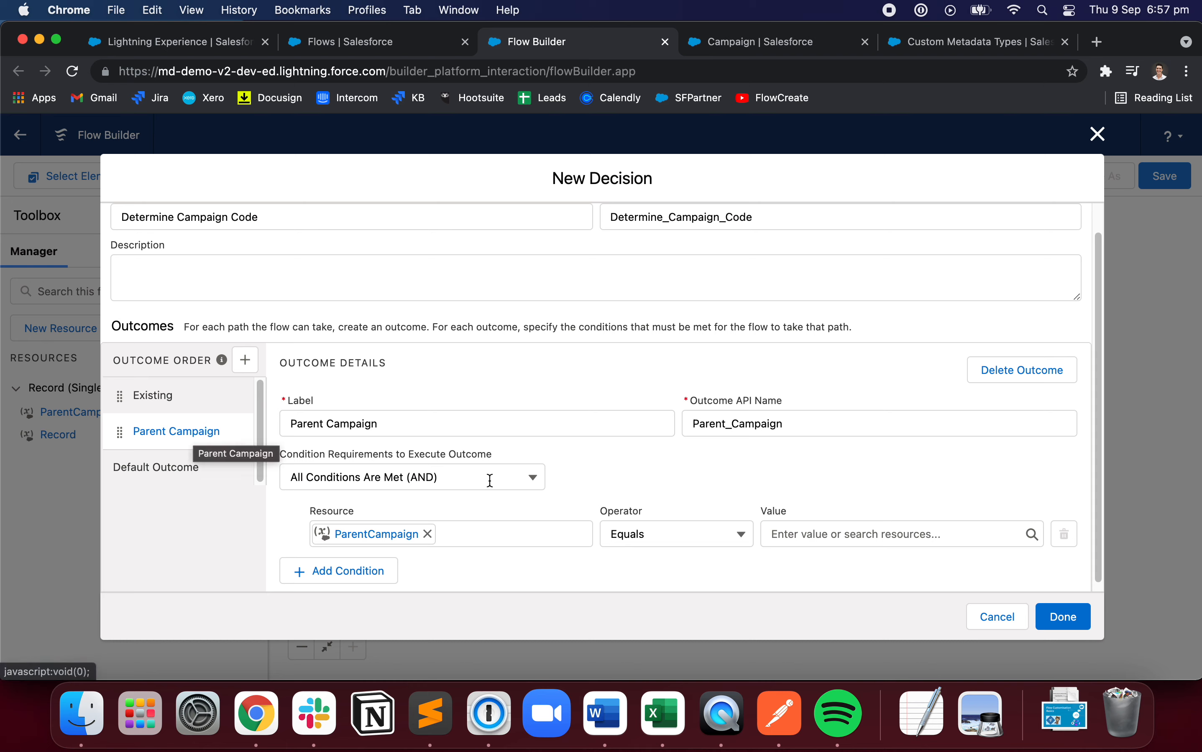
click(674, 531)
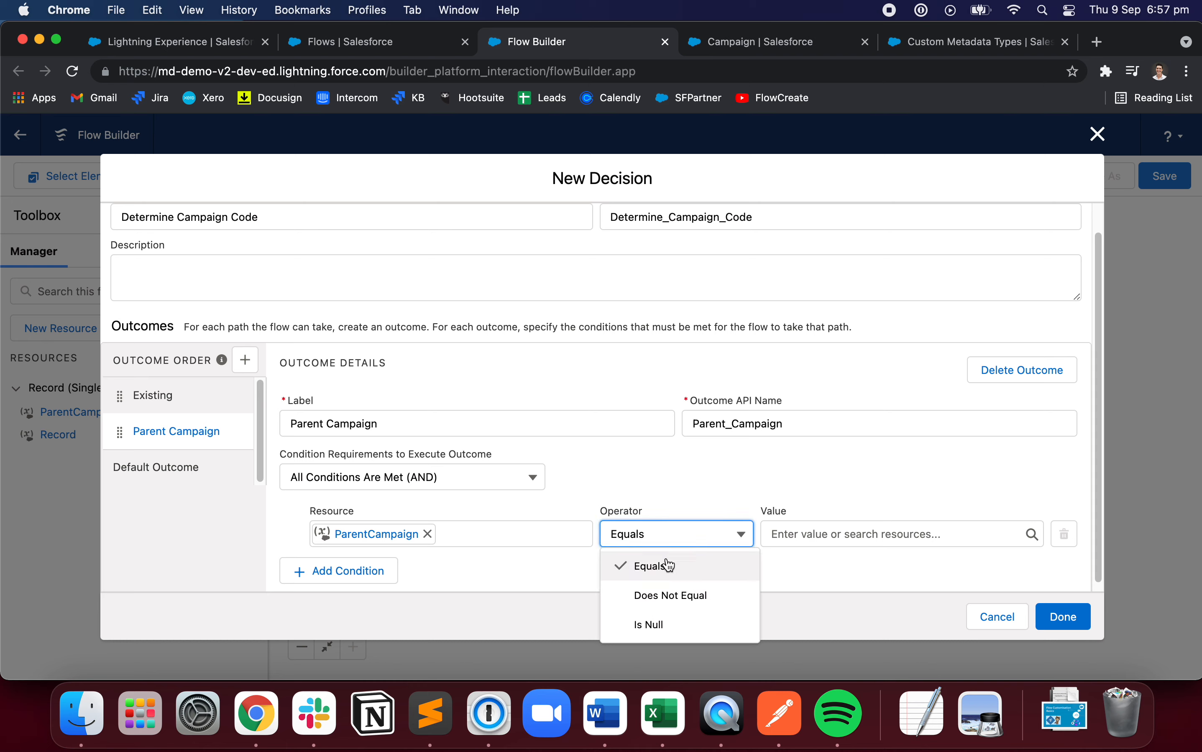
click(660, 627)
click(824, 532)
text(fal)
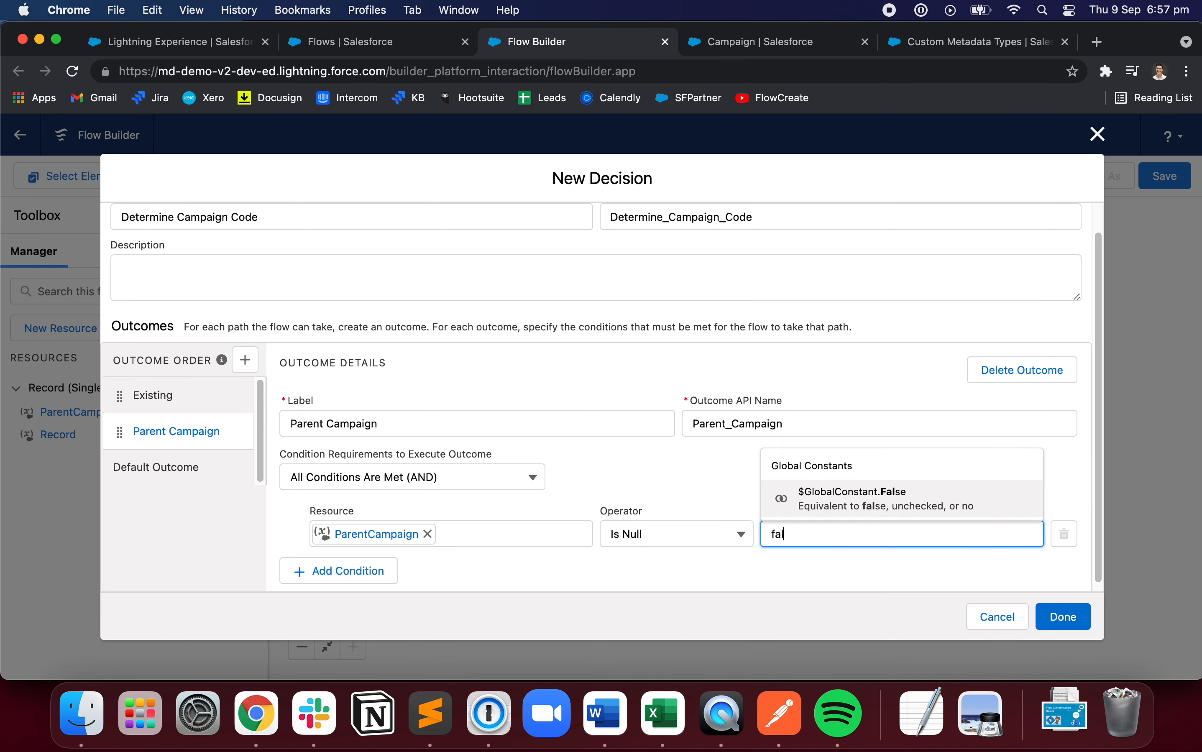
click(906, 497)
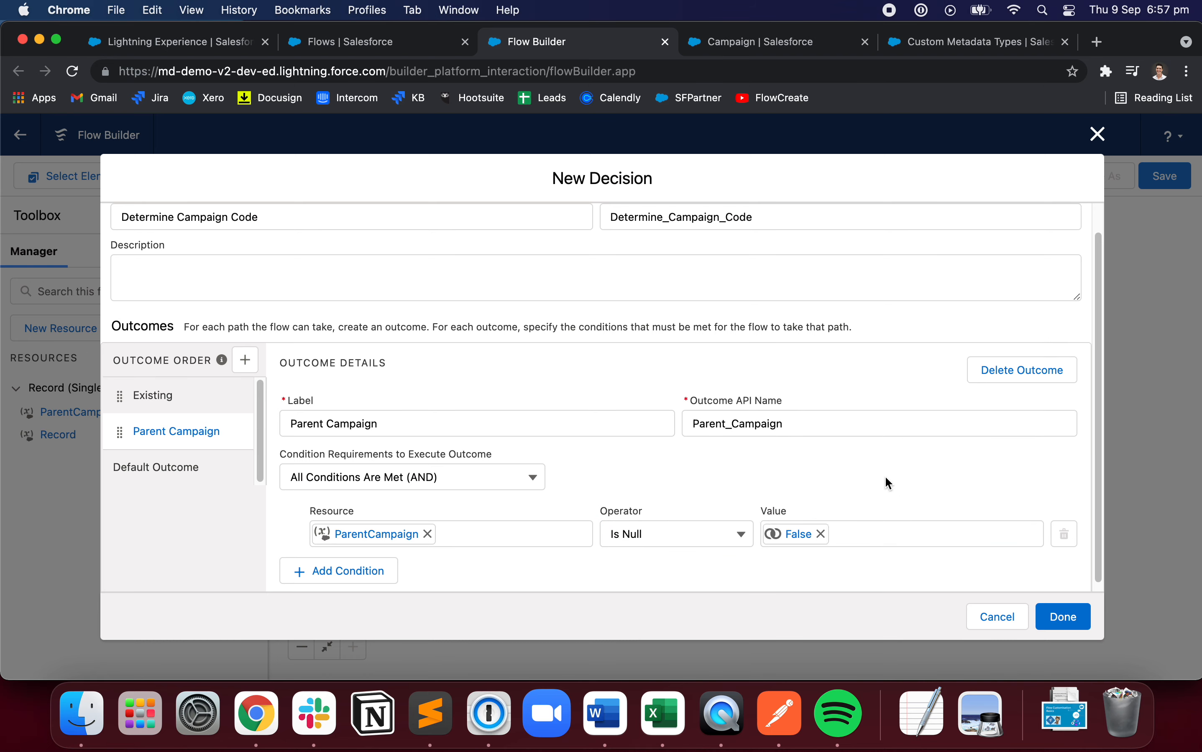
Step: Add a second condition to the Parent Campaign outcome using the ParentCampaign variable's Campaign_Code__c field as the resource
click(361, 570)
scroll(568, 476, down, 2)
click(460, 545)
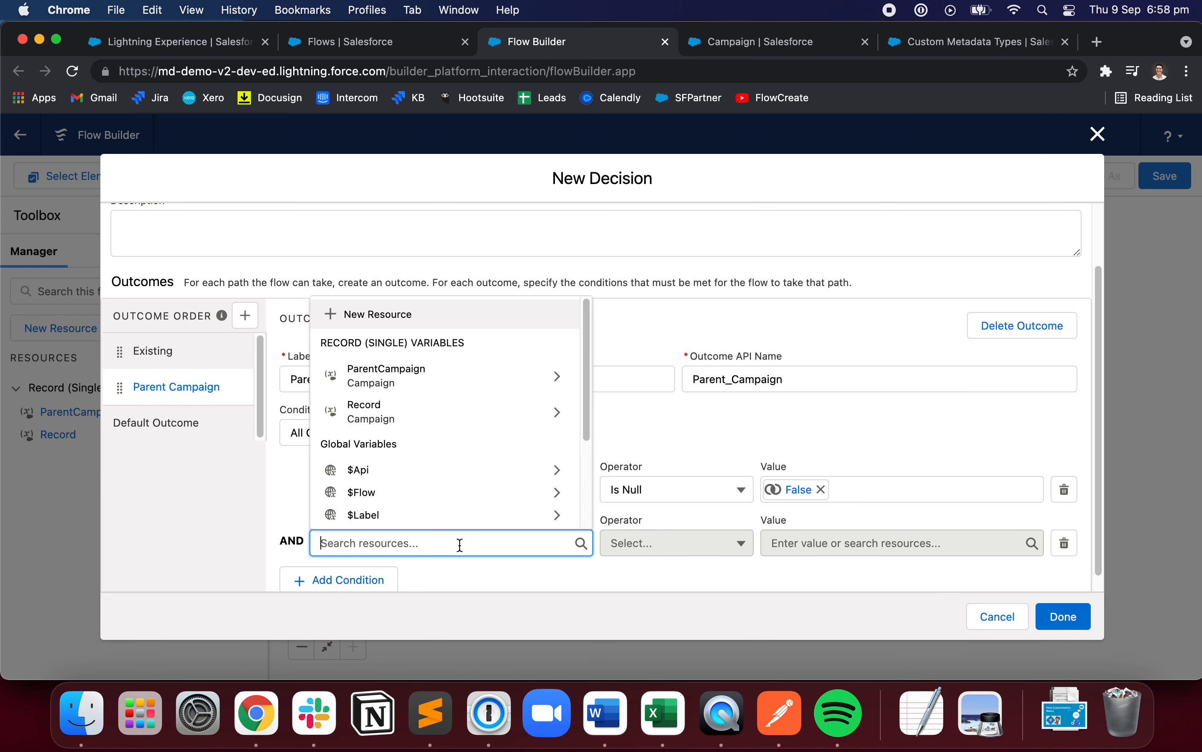
text(pare)
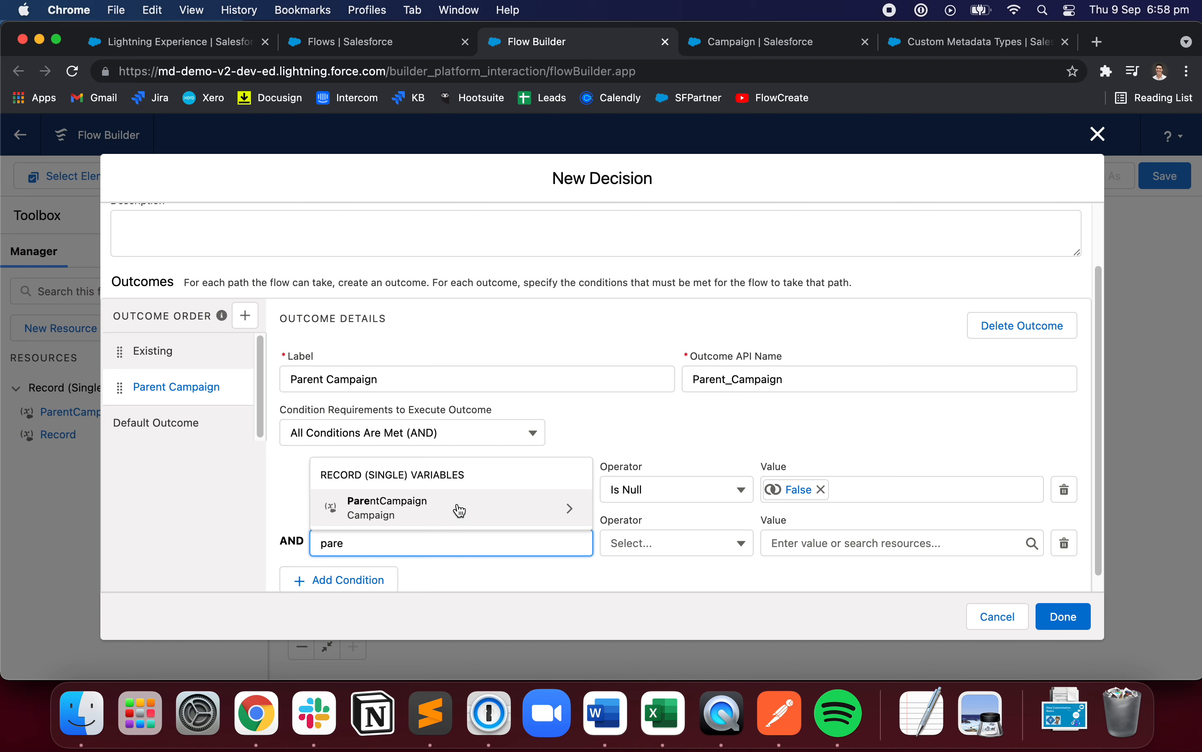
click(460, 510)
text(campaign)
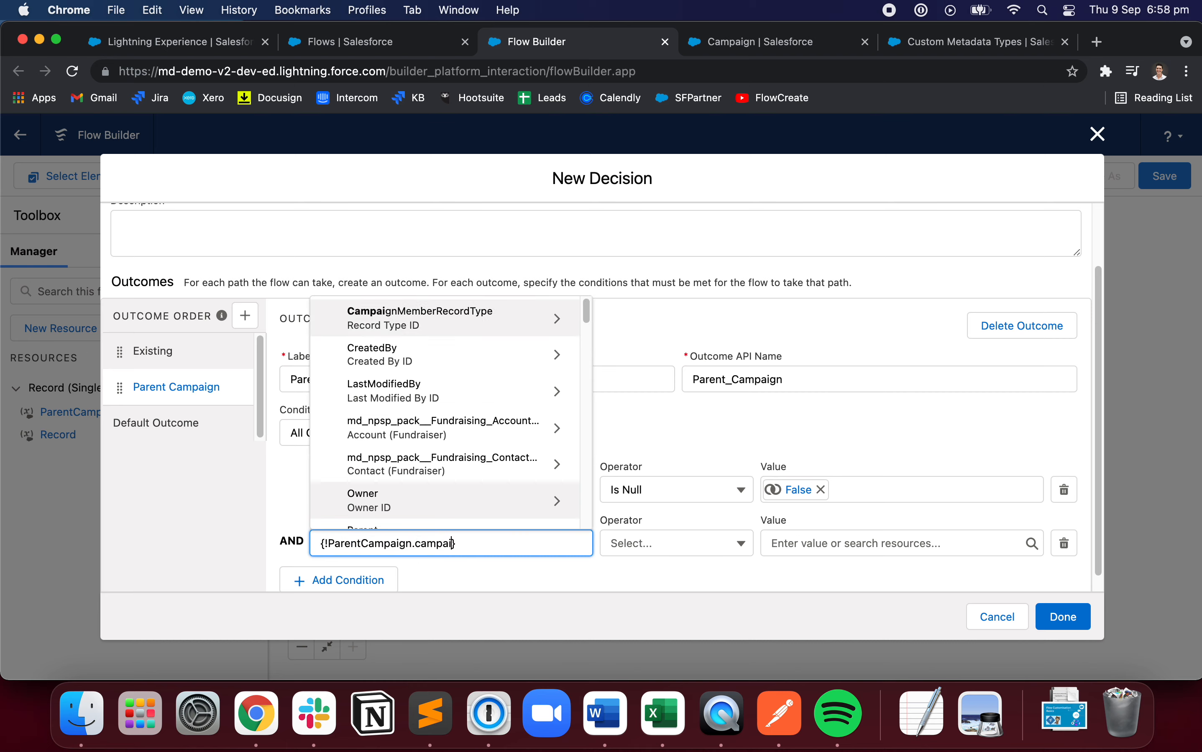
scroll(457, 438, down, 5)
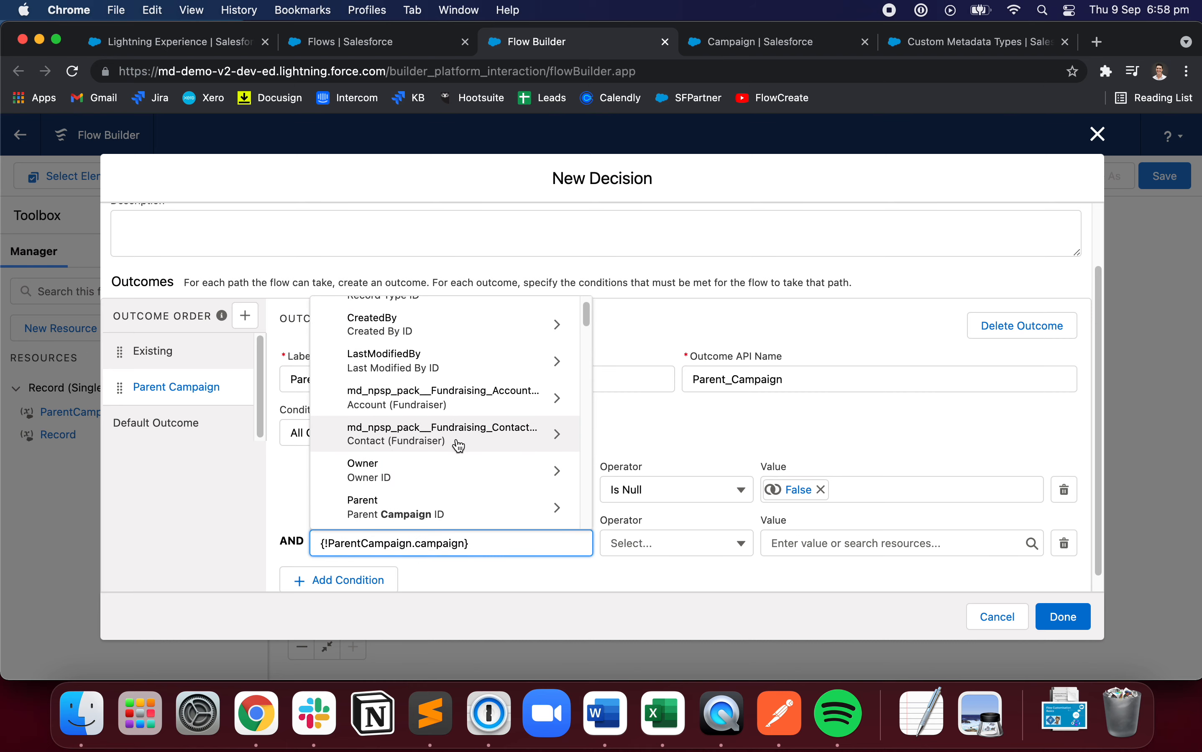
scroll(456, 470, down, 1)
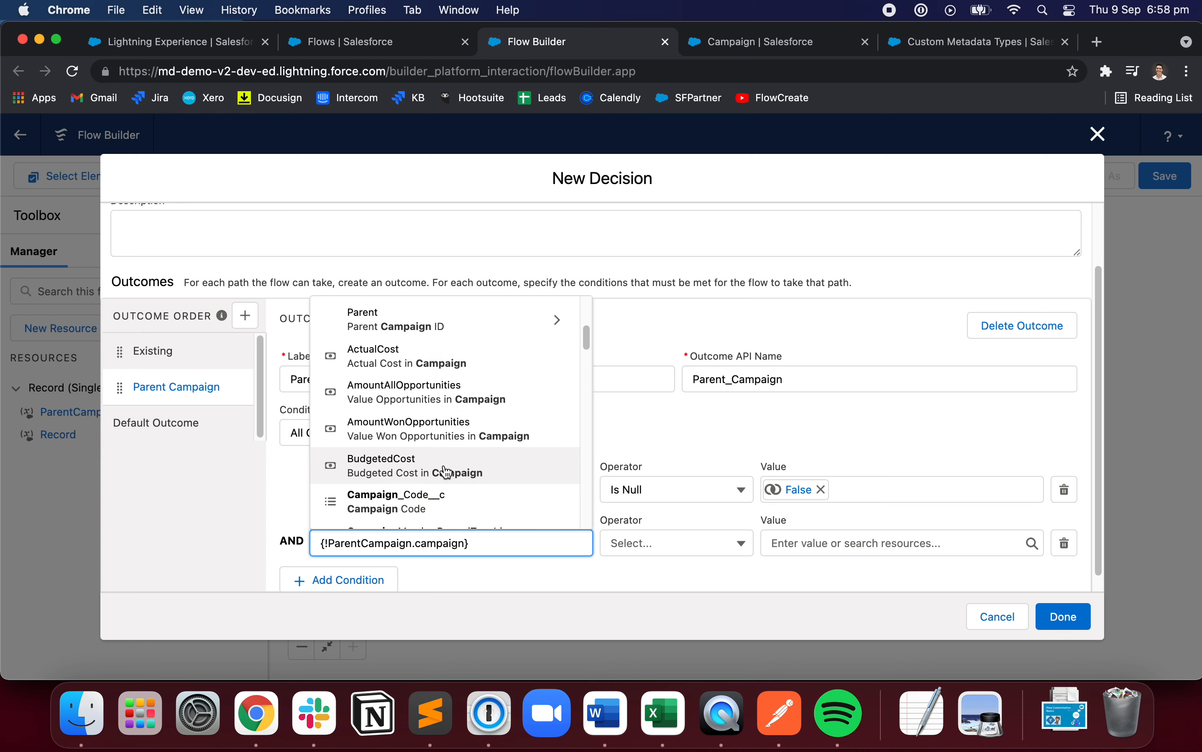
click(440, 500)
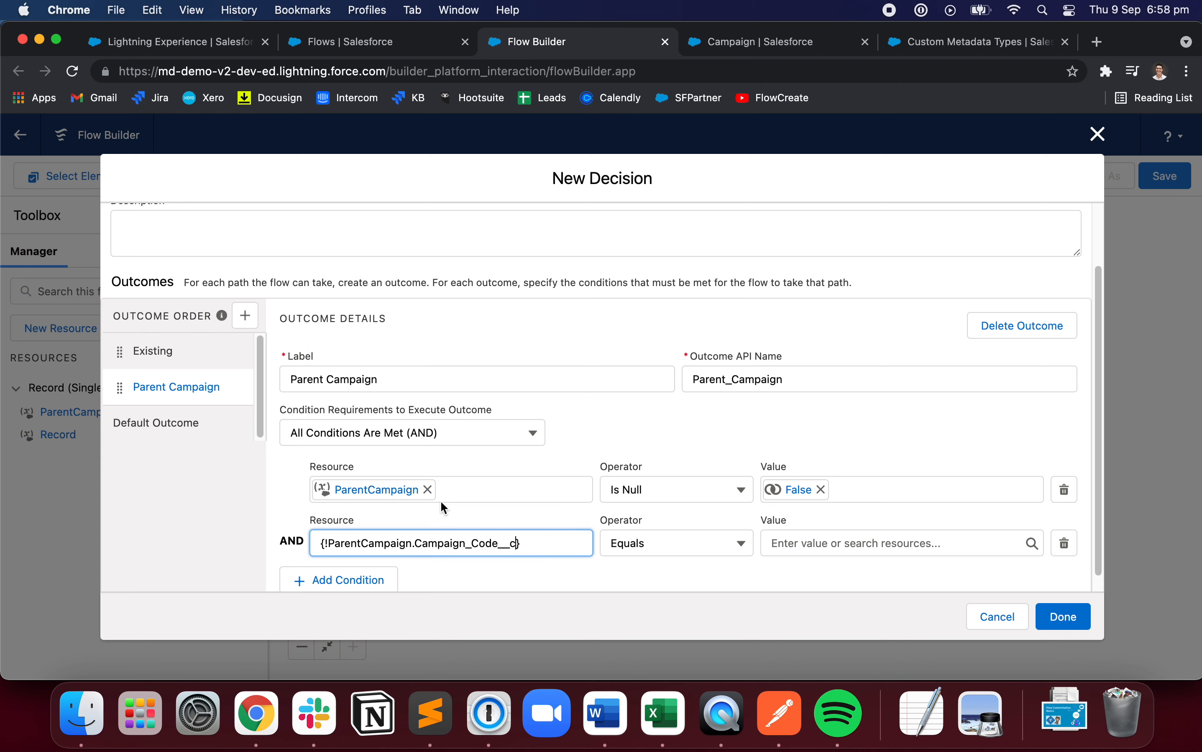
Step: Complete the parent Campaign Code condition with Is Null and the global constant False, and review both outcomes' conditions
click(703, 544)
click(657, 497)
click(780, 544)
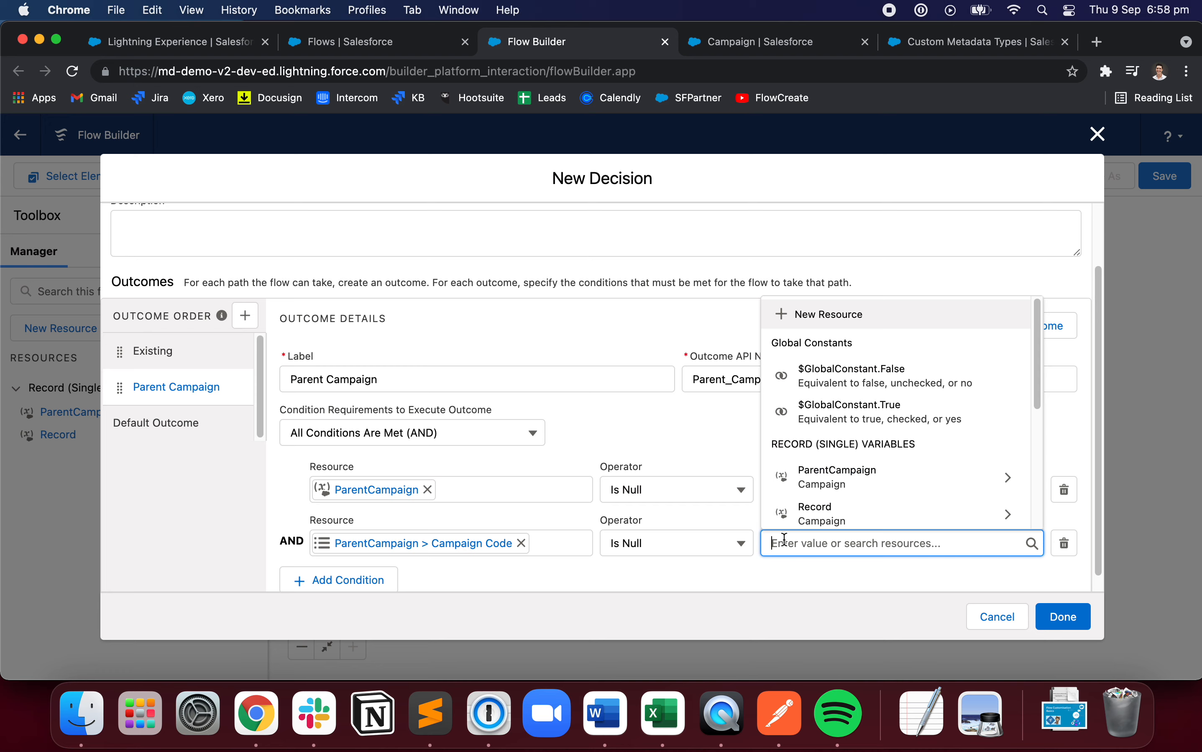
text(fals)
click(817, 512)
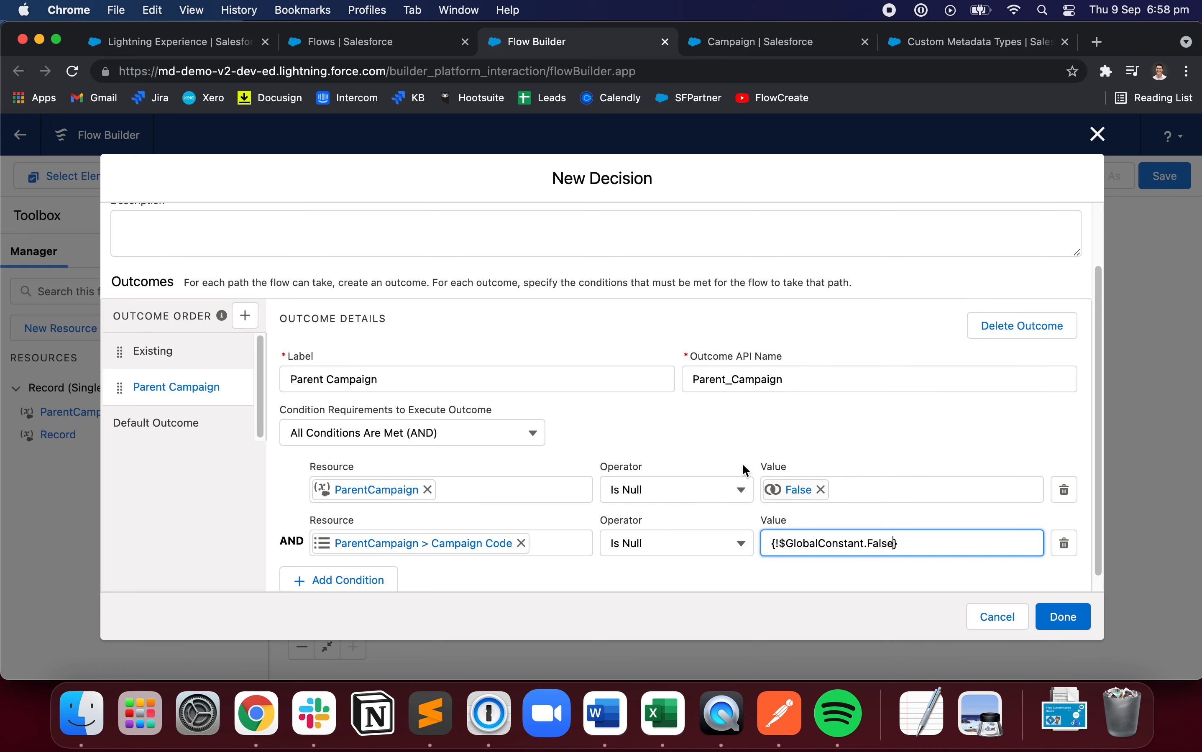
click(175, 357)
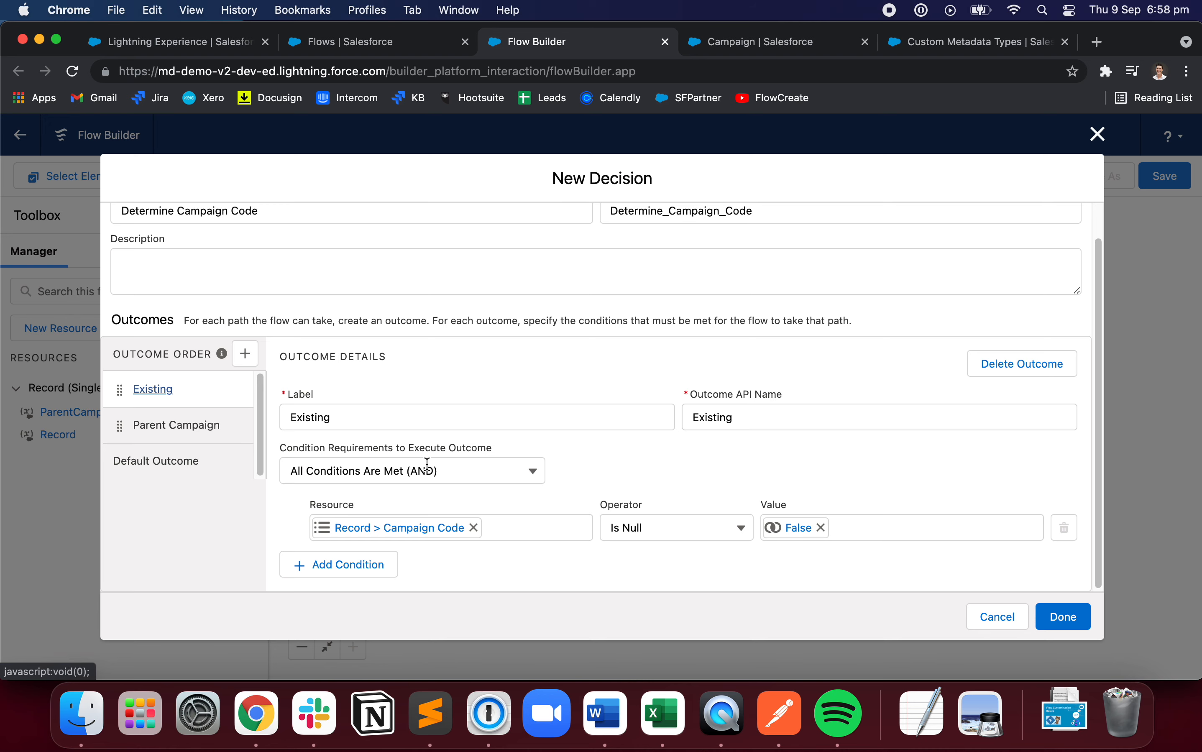
click(182, 426)
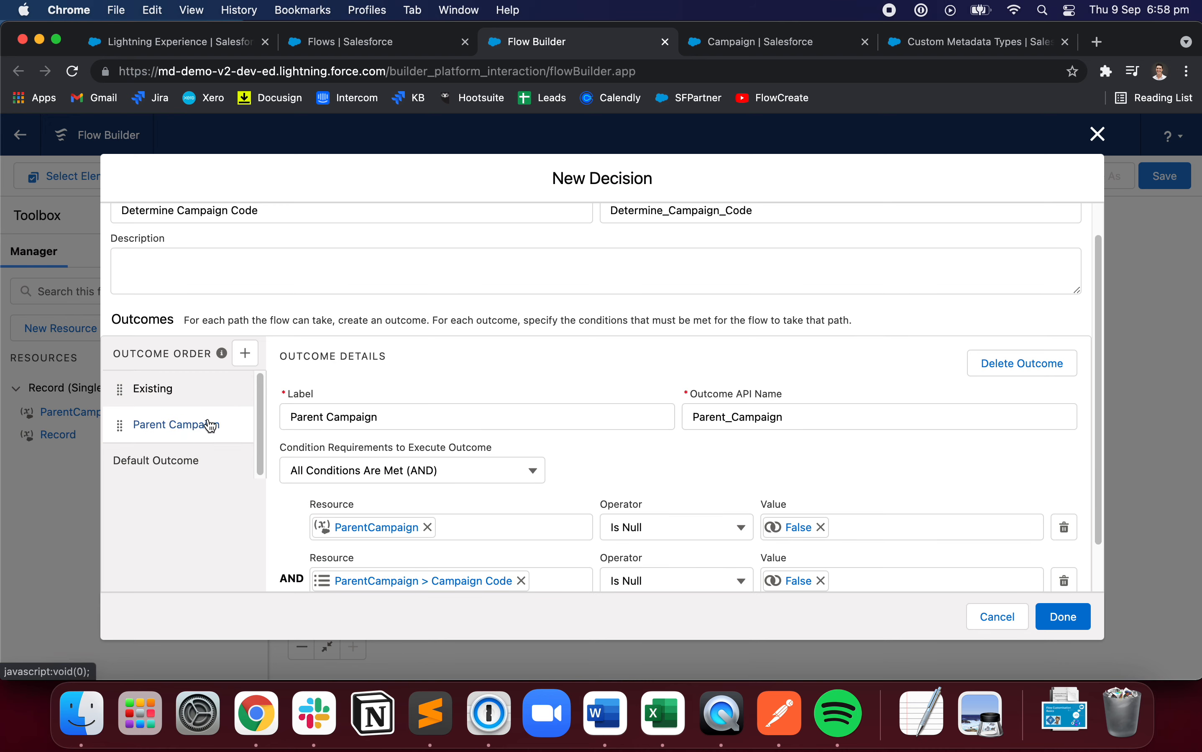
Step: Label the decision's default outcome [Default] and finish the Determine Campaign Code decision
scroll(309, 473, down, 1)
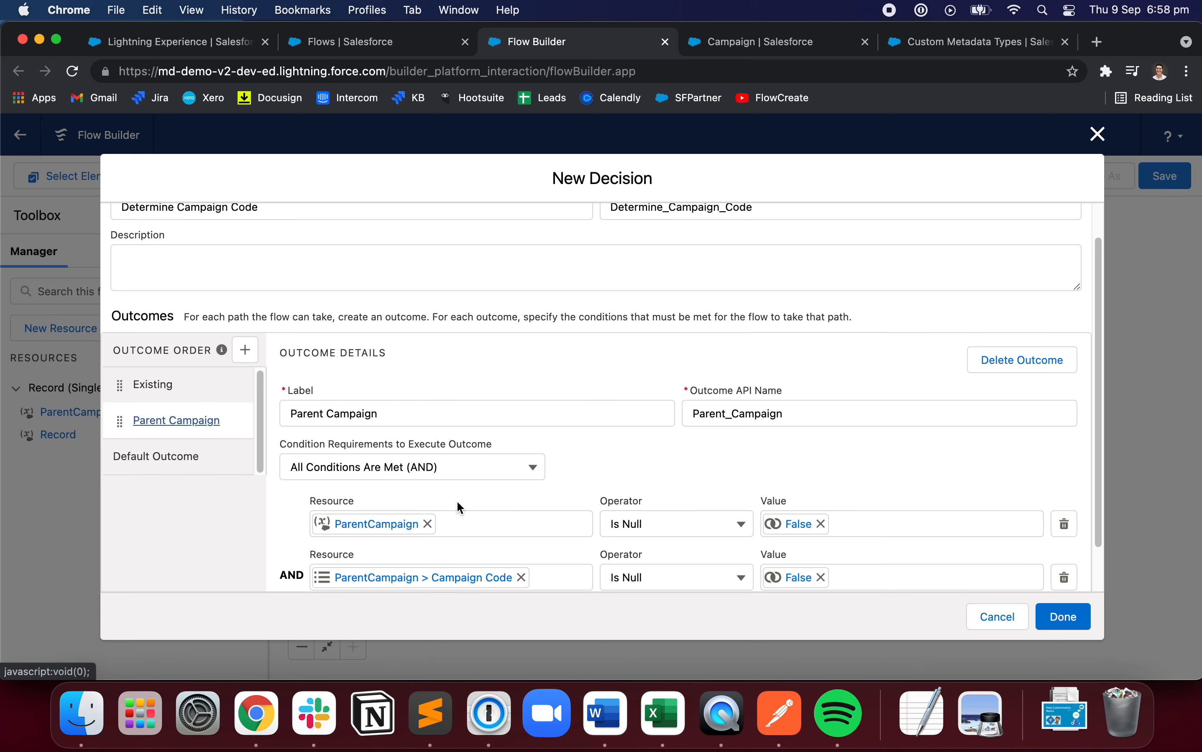
scroll(458, 502, down, 2)
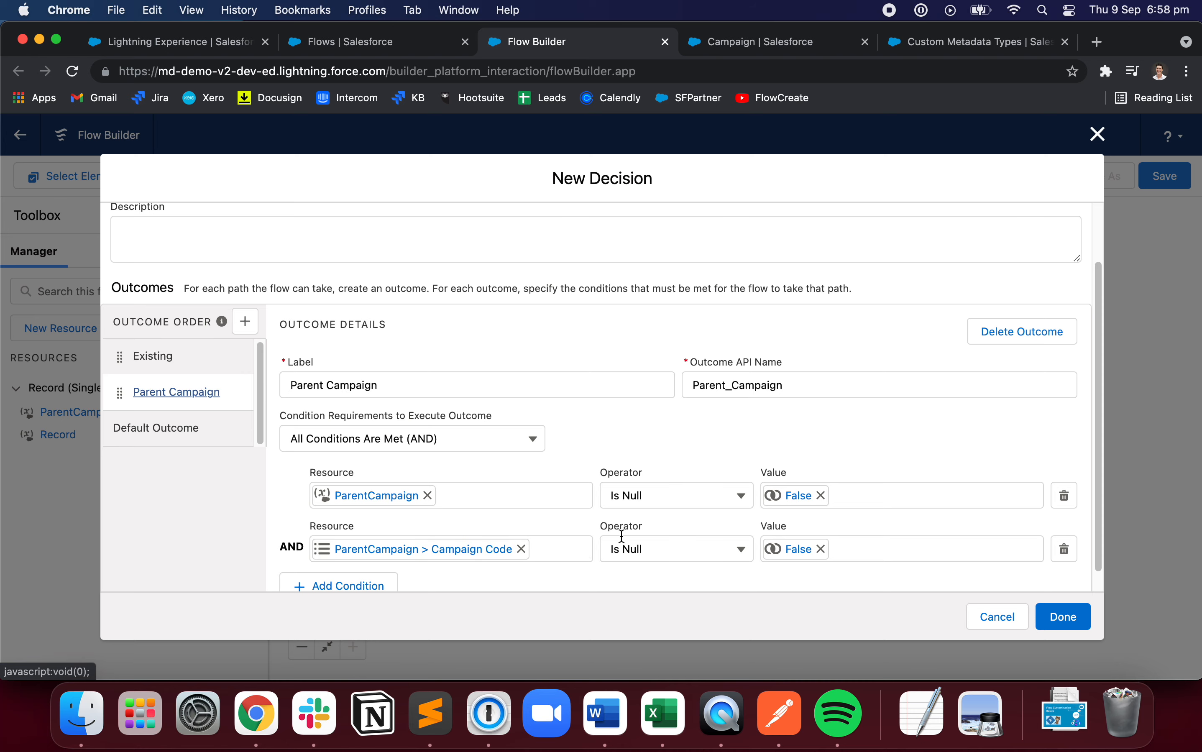
click(231, 431)
click(419, 434)
key(super+a)
text([D)
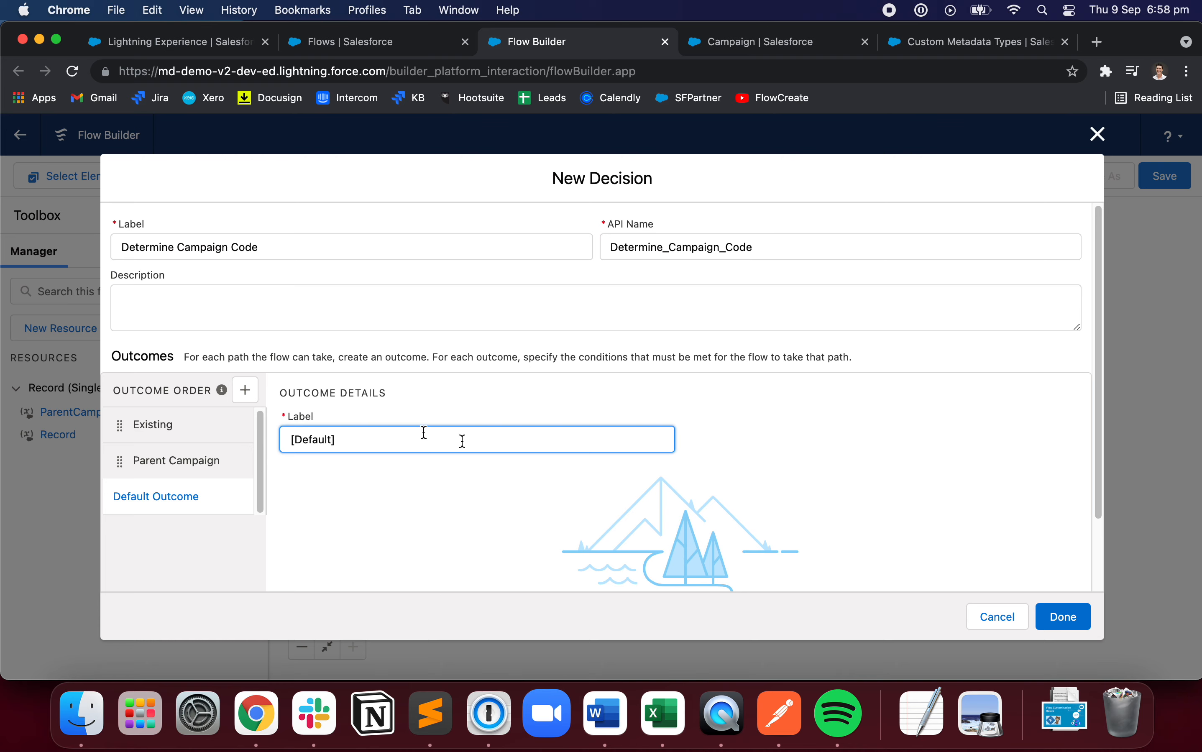
click(1050, 619)
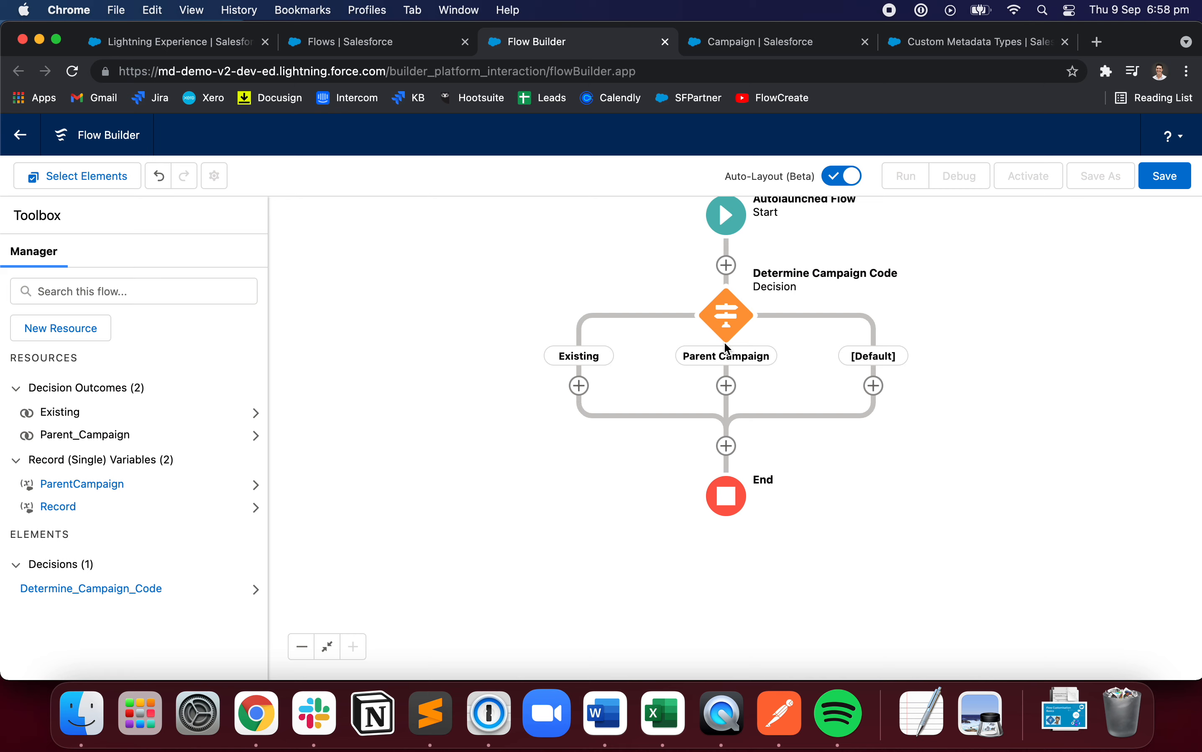
Step: Add an Assignment element to the Parent Campaign path, labelled Set Campaign Code from Parent Campaign
click(727, 386)
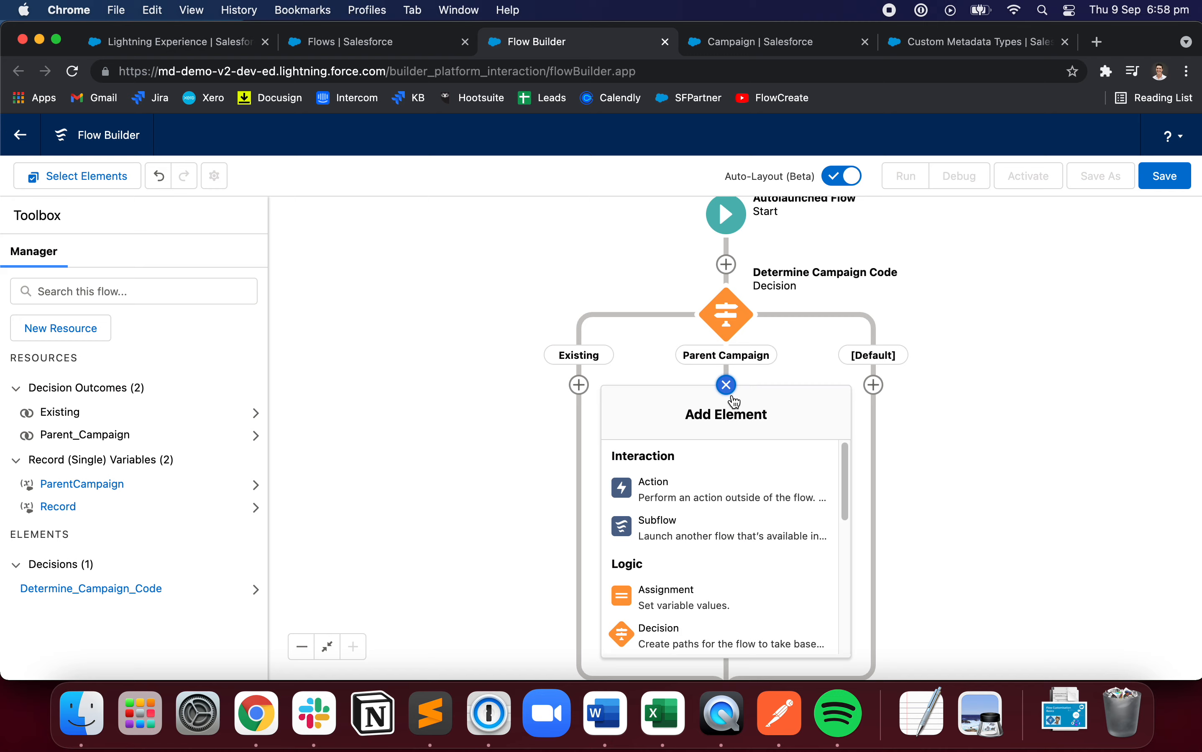
click(703, 592)
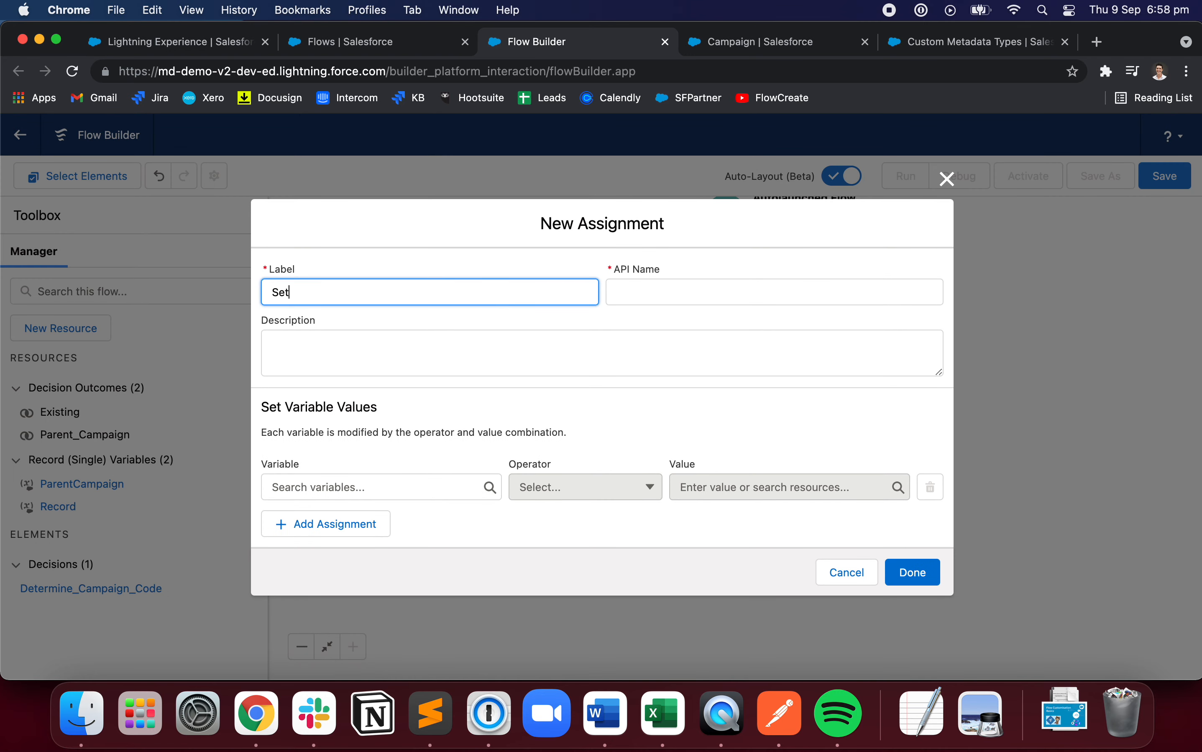
text(Set Campaign Code from Parent Campaign)
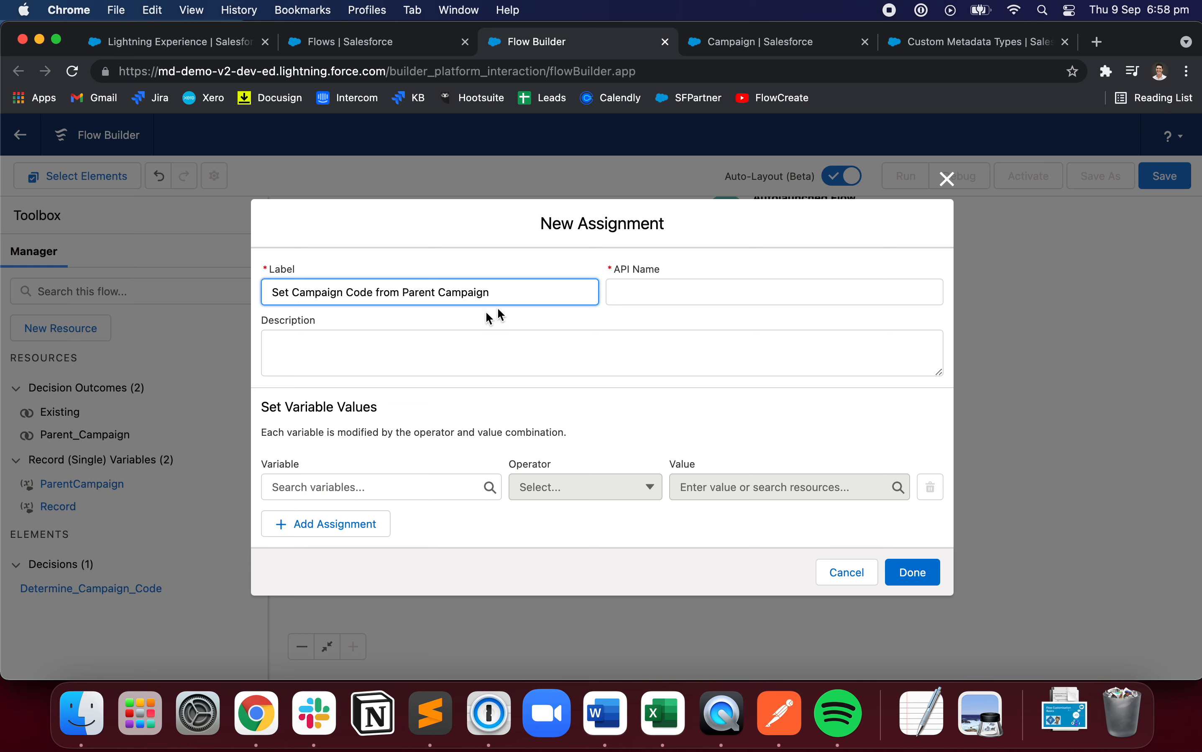
Step: Choose the Record variable's Campaign_Code__c field as the variable to assign
click(420, 484)
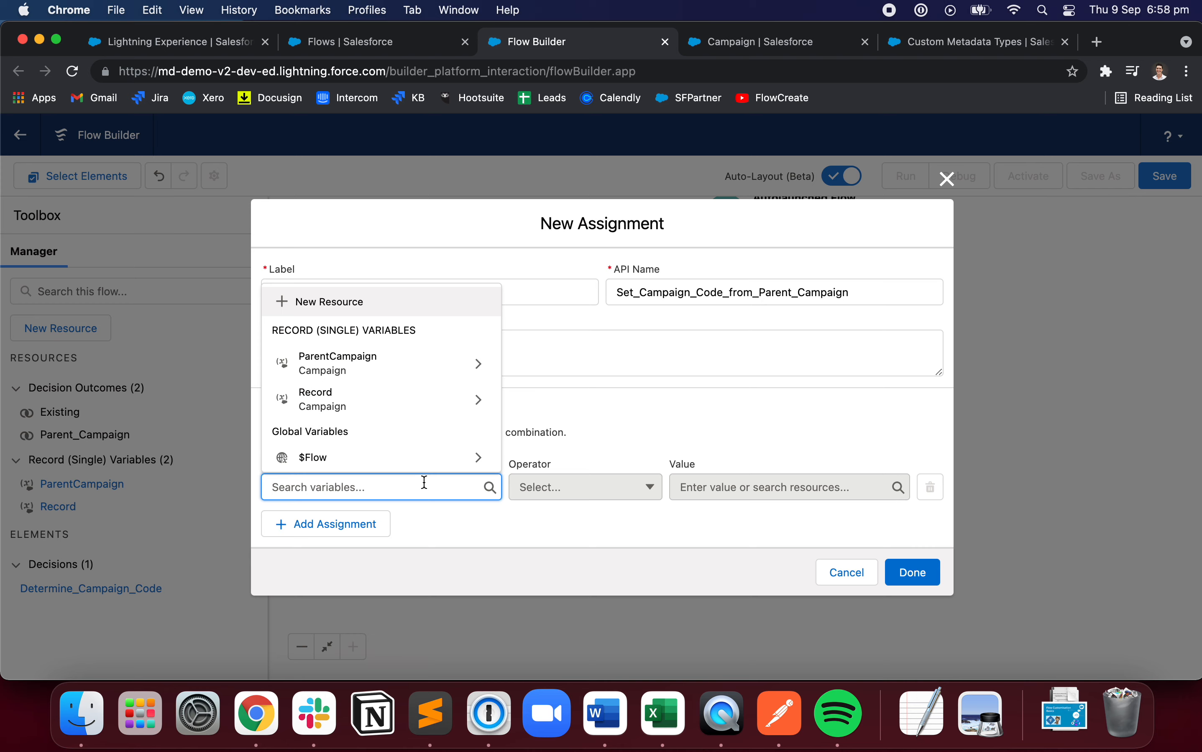
text(rec)
click(368, 462)
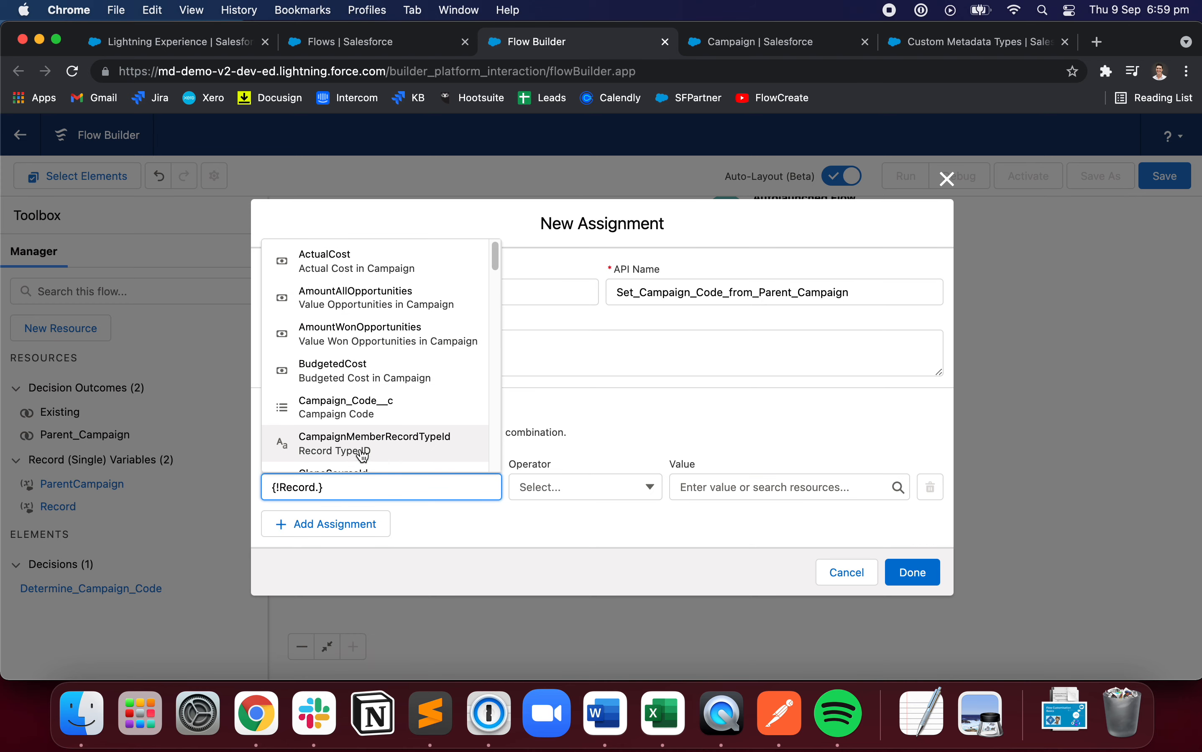
text(campai)
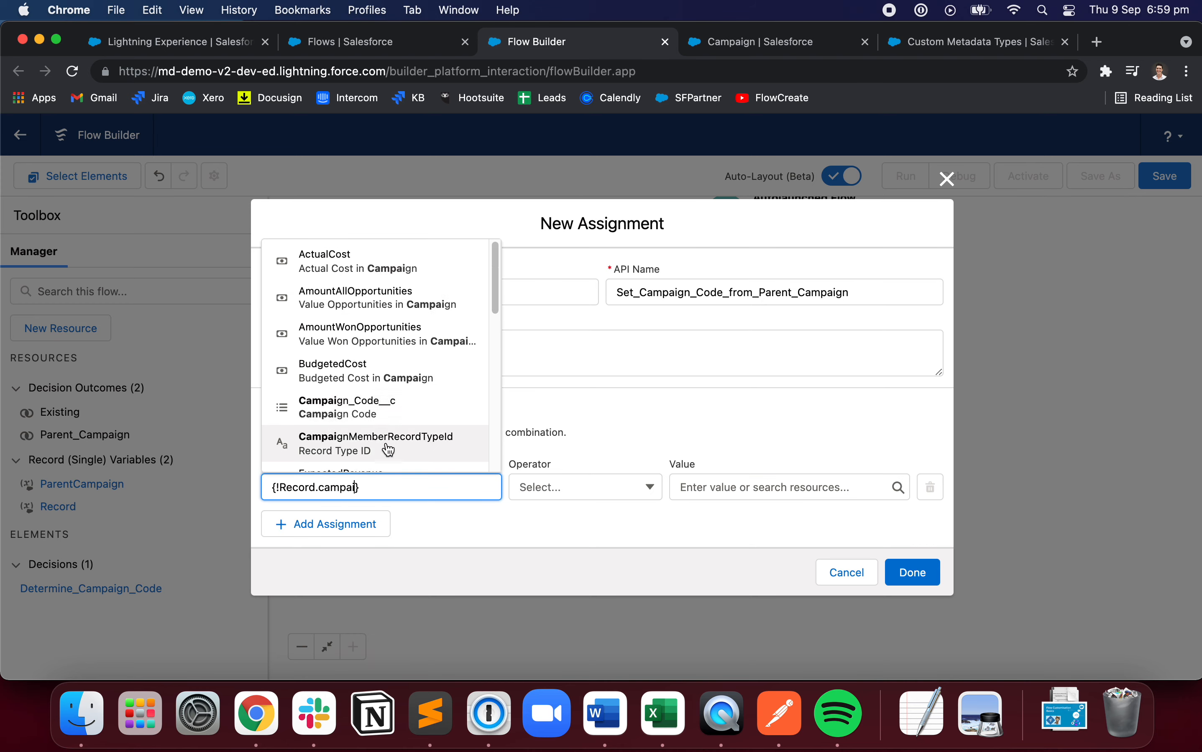
scroll(389, 450, down, 5)
scroll(373, 402, up, 5)
click(377, 272)
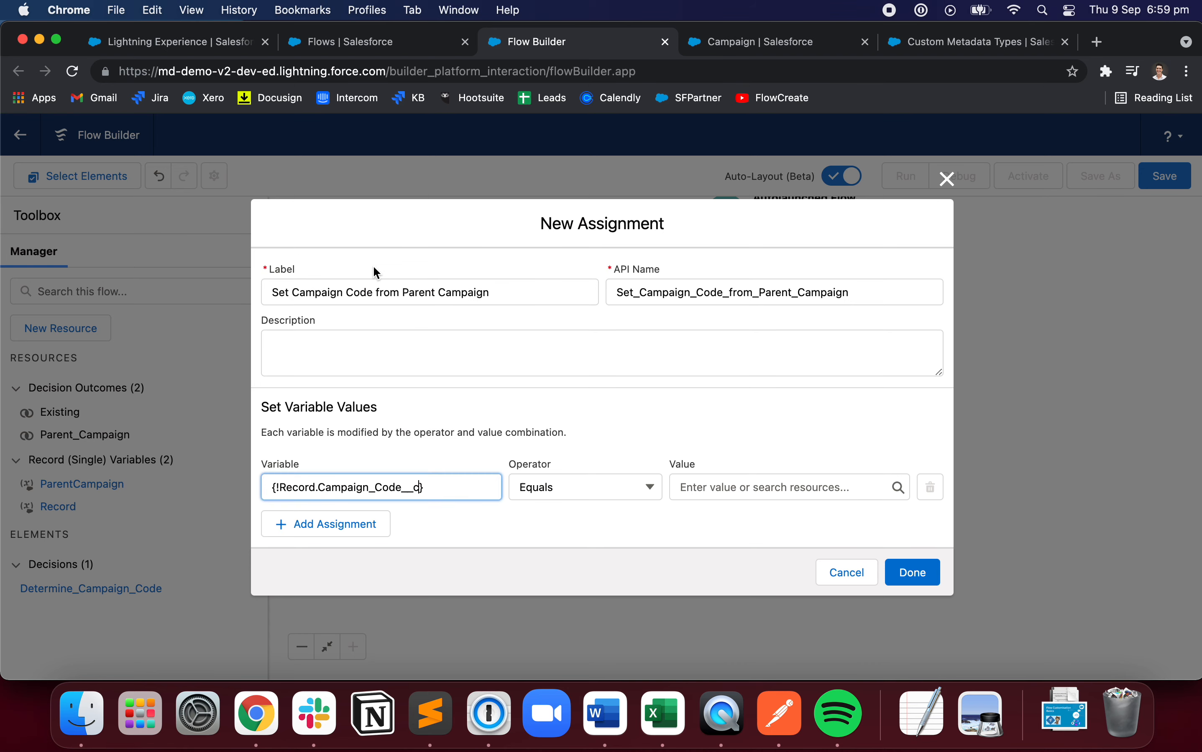
Step: Set the assigned value to the ParentCampaign variable's Campaign_Code__c field and finish the assignment
click(734, 483)
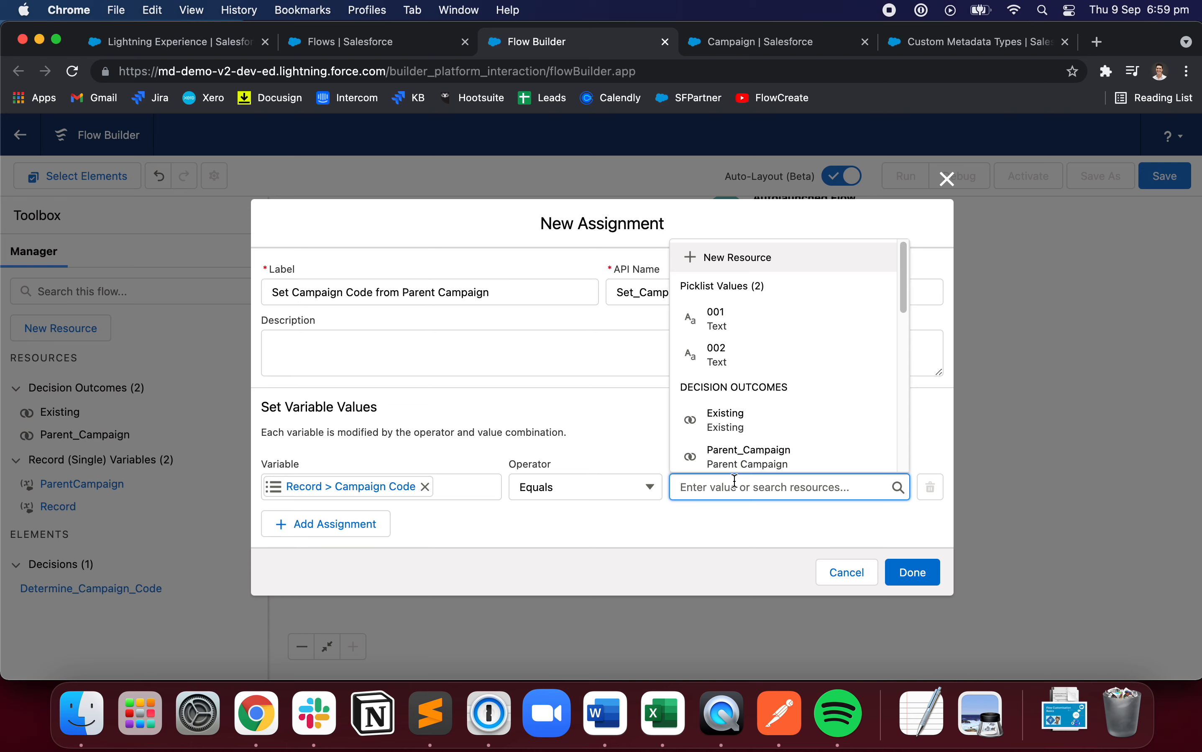
text(paren)
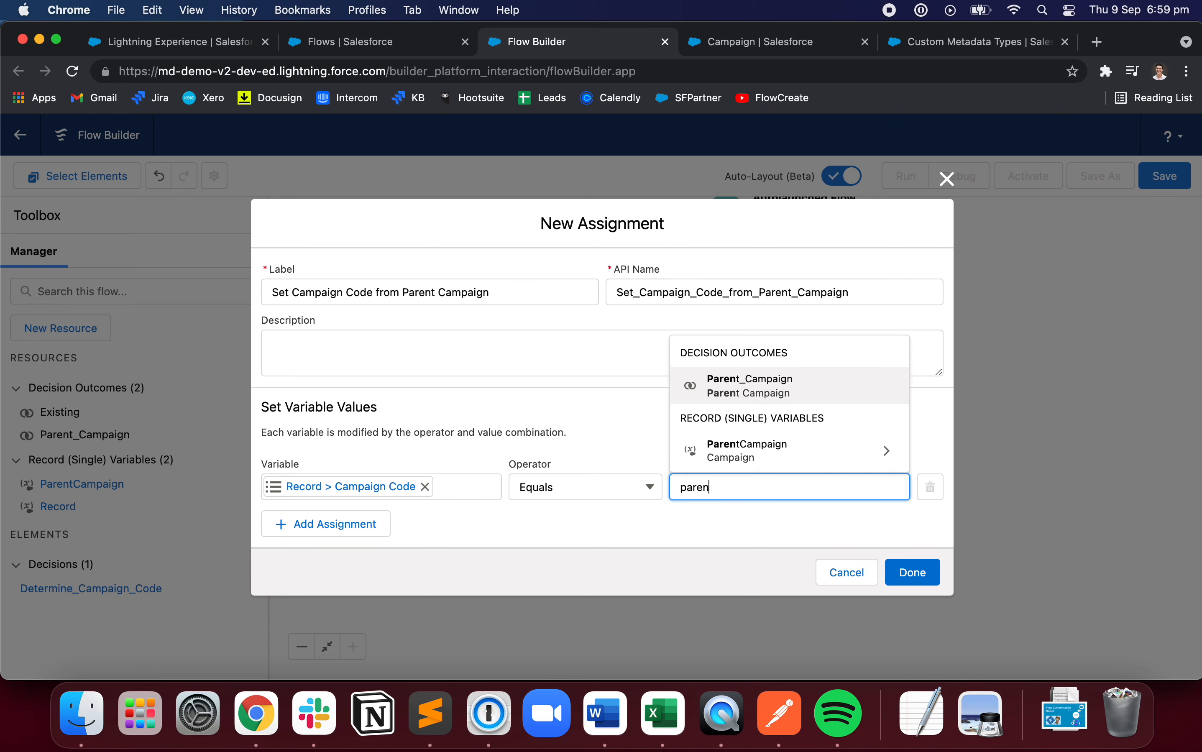
click(765, 454)
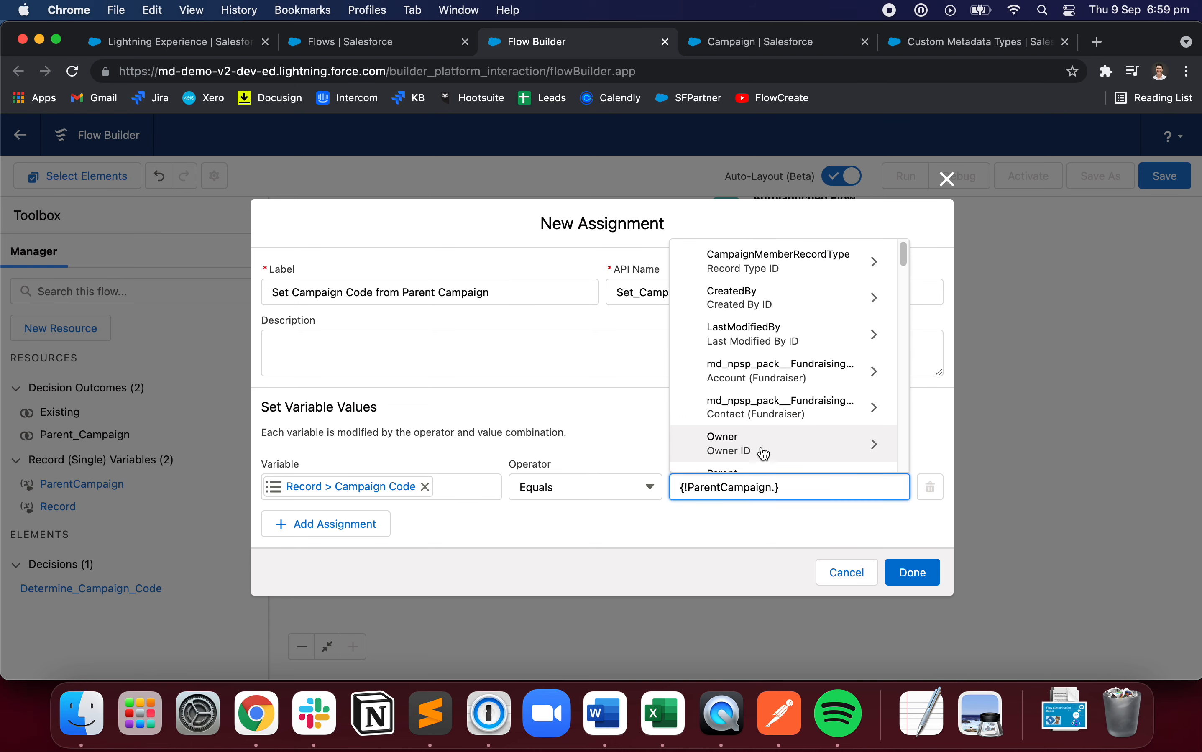
text(campaign)
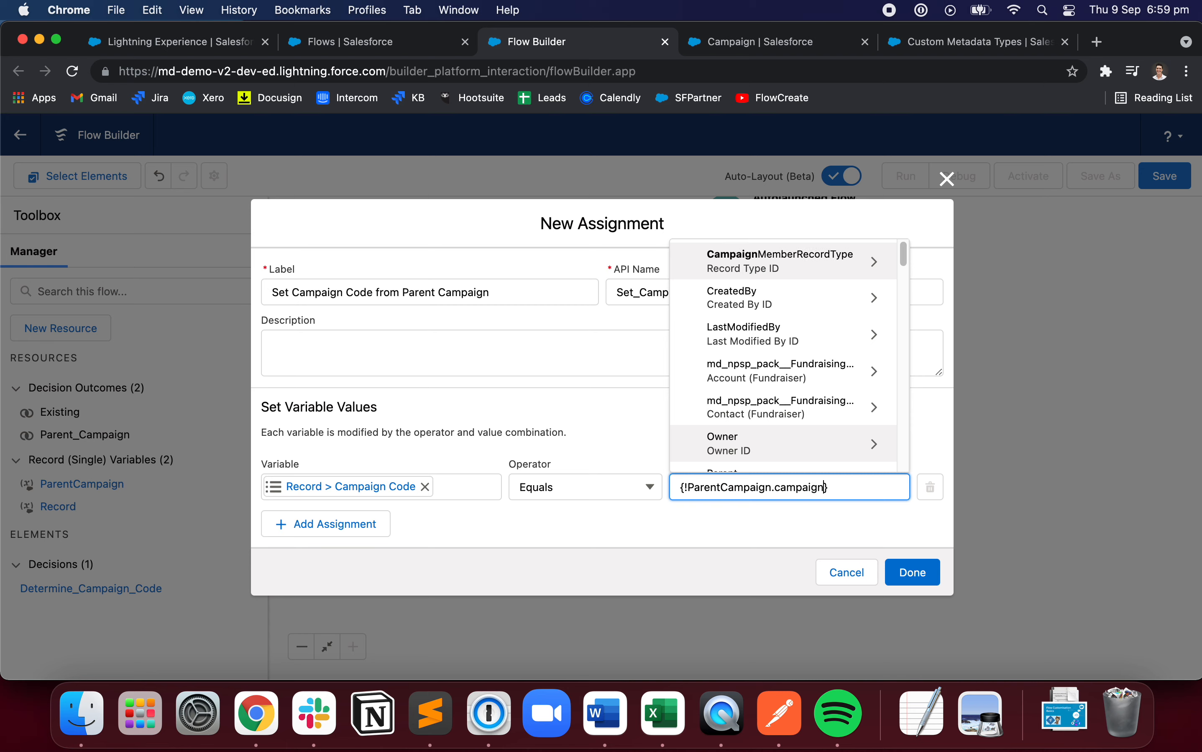
scroll(755, 390, down, 5)
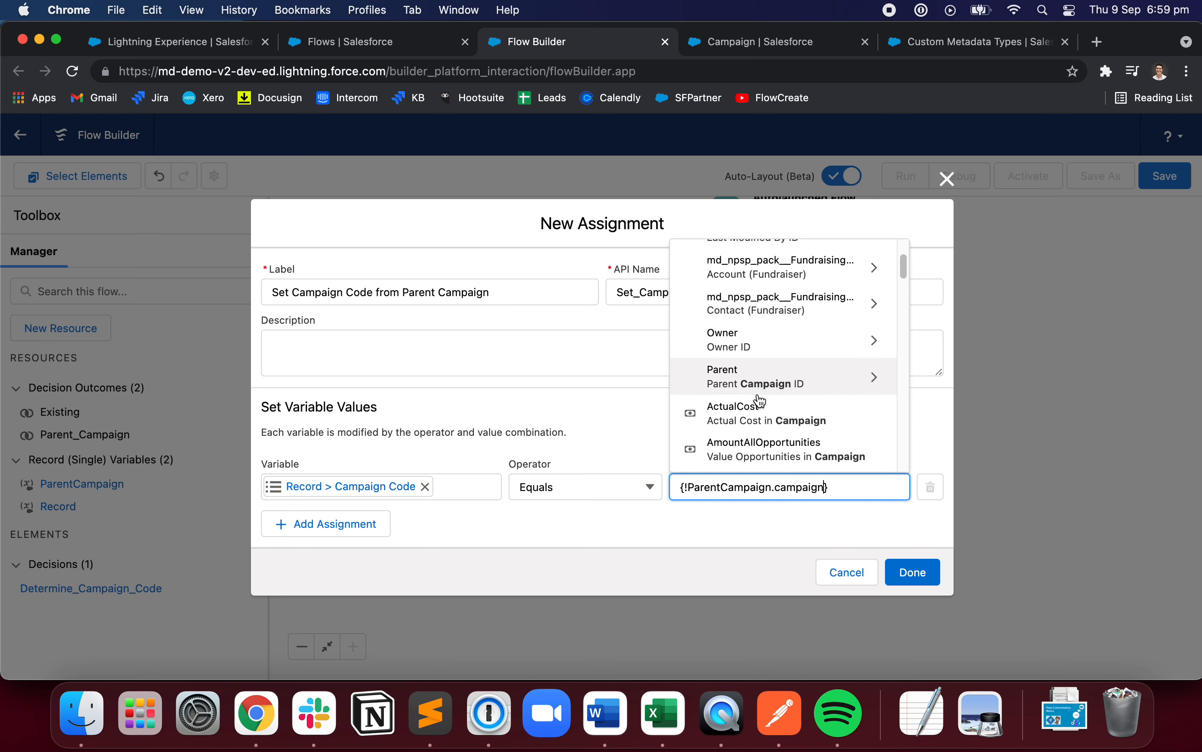
scroll(760, 401, down, 5)
click(785, 355)
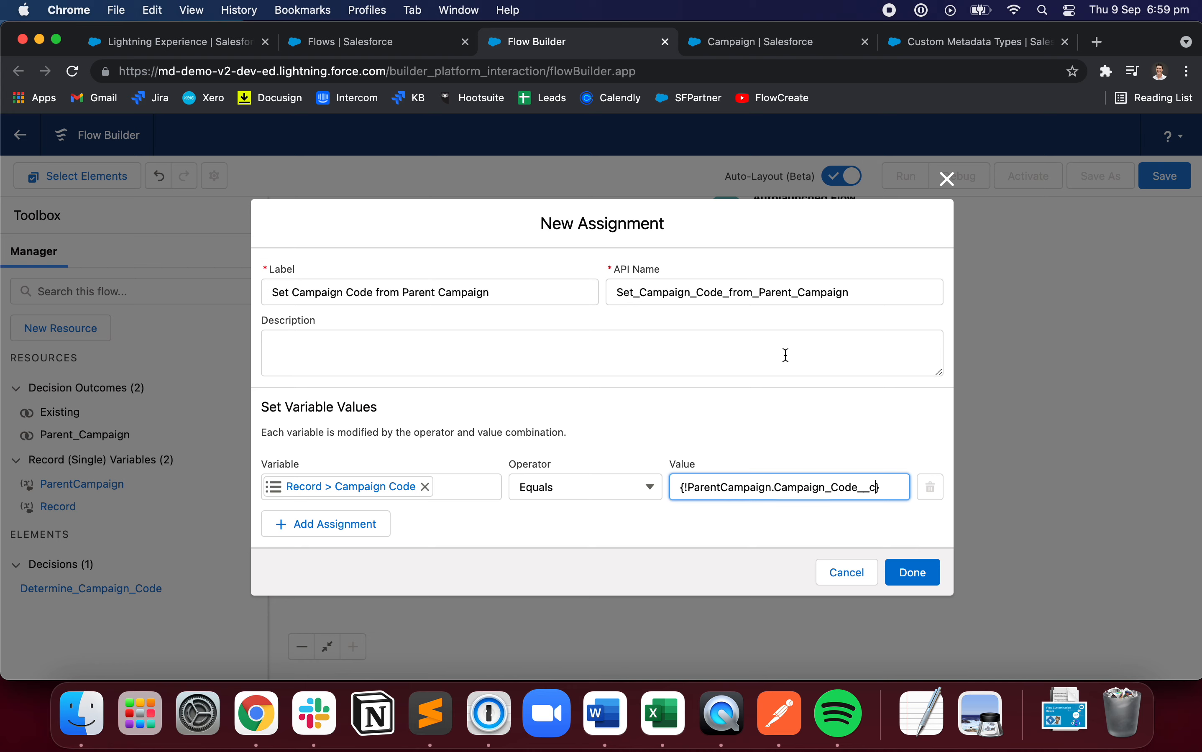
click(913, 572)
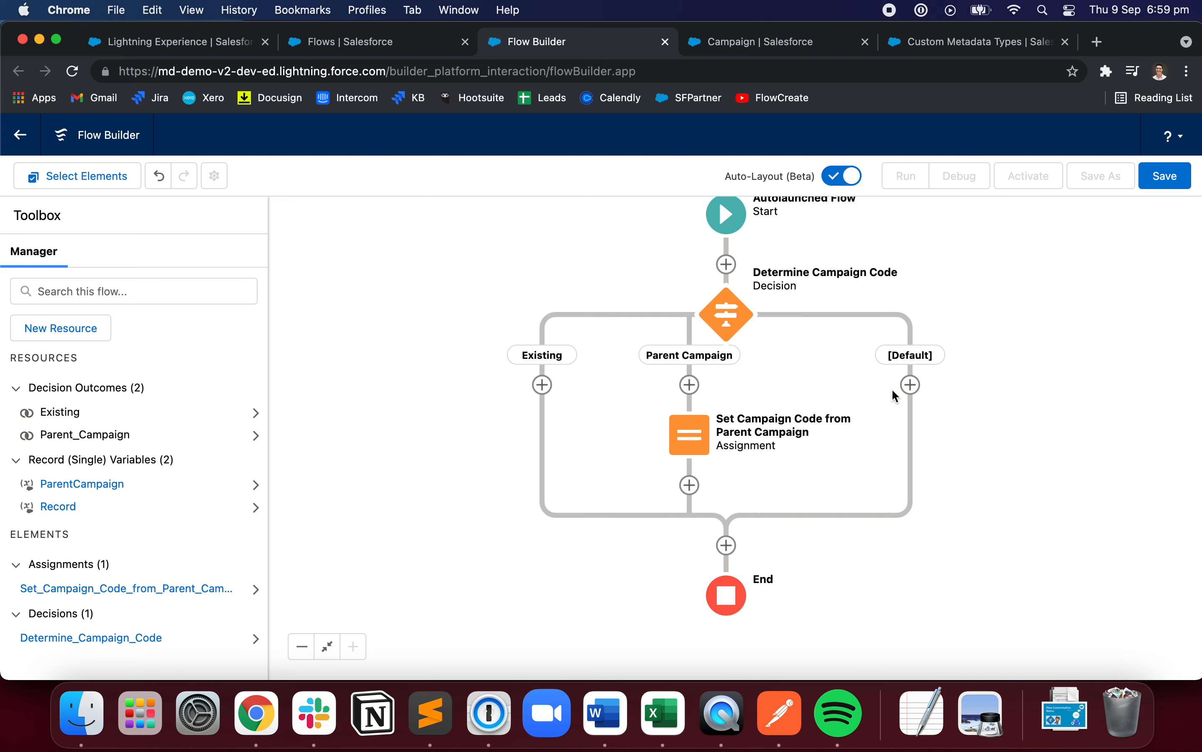
Step: Add an Assignment element to the [Default] path, labelled Set General Campaign Code
click(911, 391)
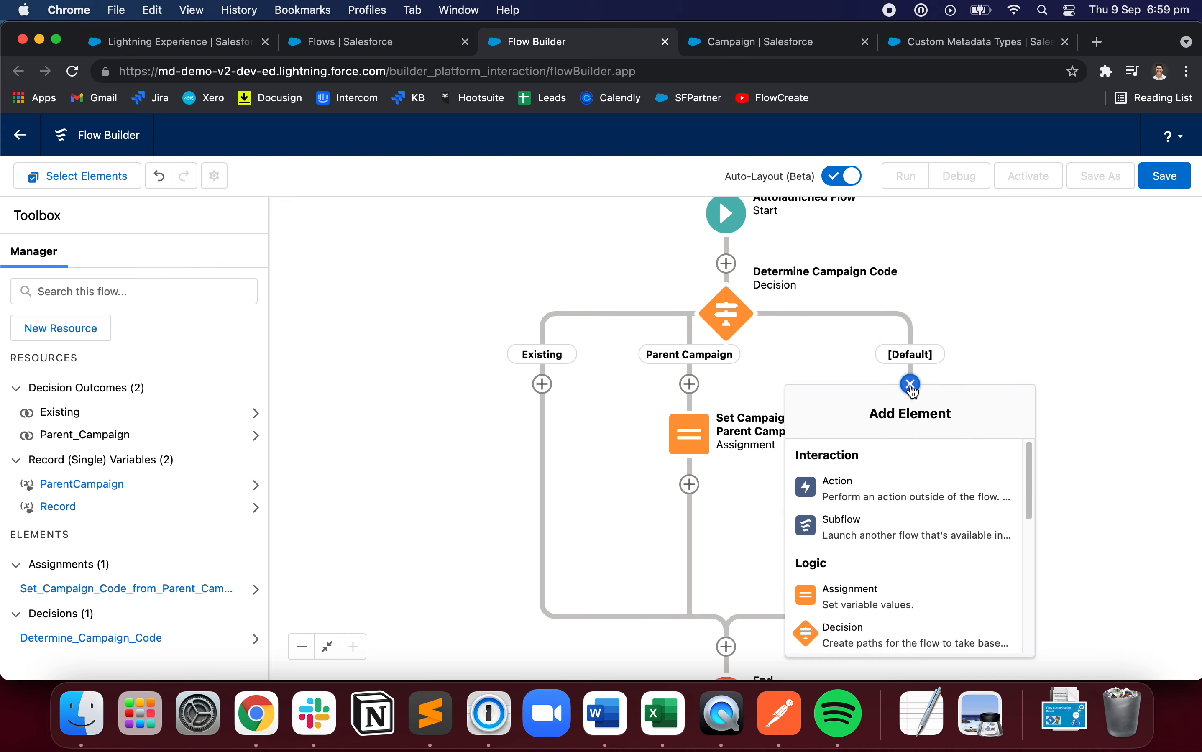
click(885, 588)
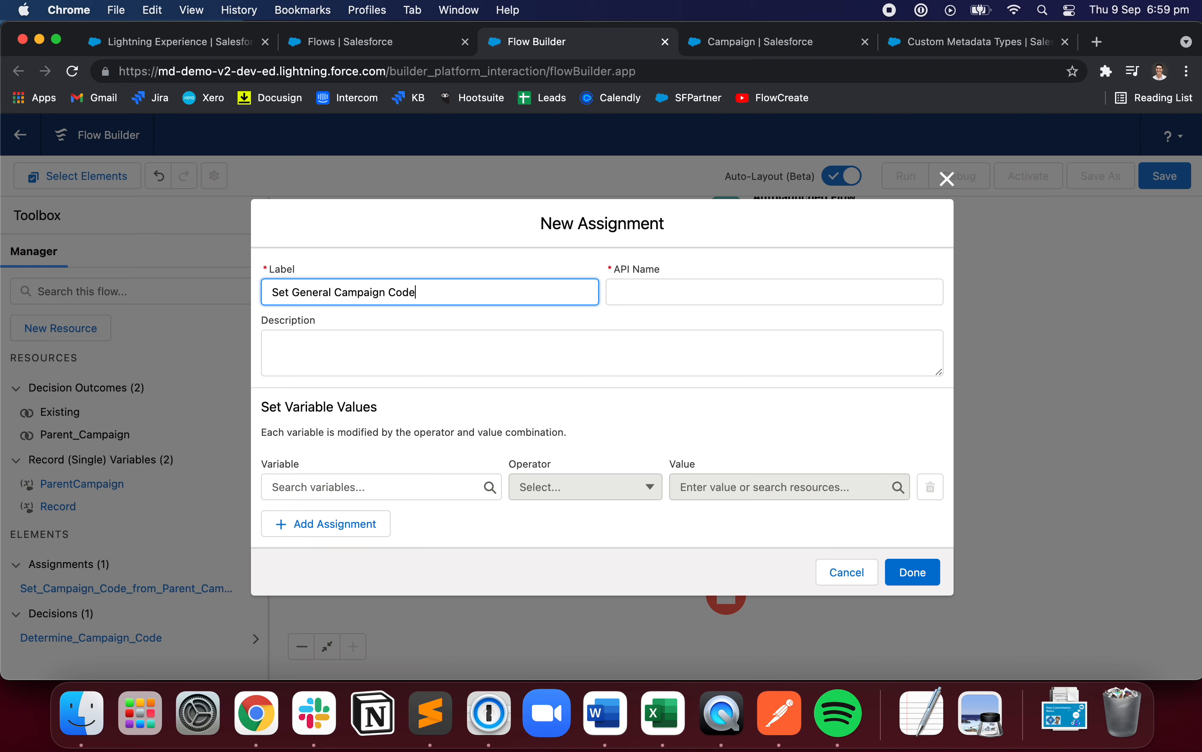
click(697, 324)
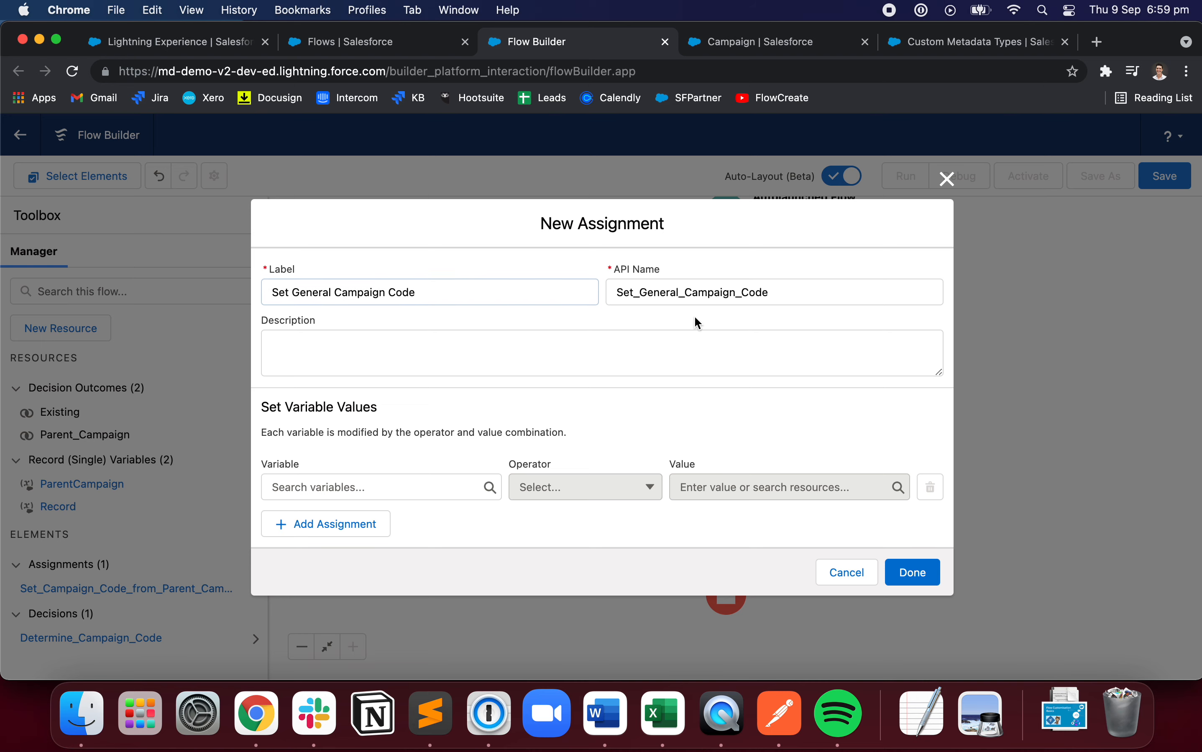
Step: Assign the picklist value 002 to the Record variable's Campaign_Code__c field and finish the assignment
click(412, 486)
text(rec)
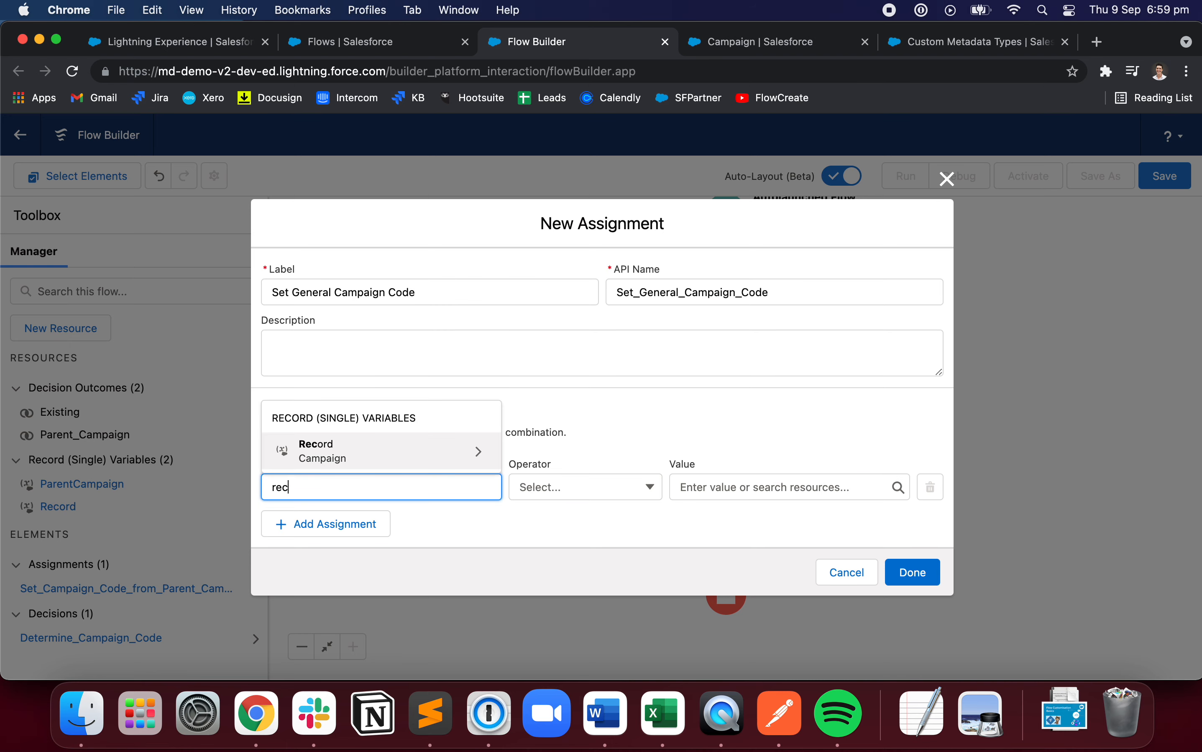
click(415, 458)
text(campa)
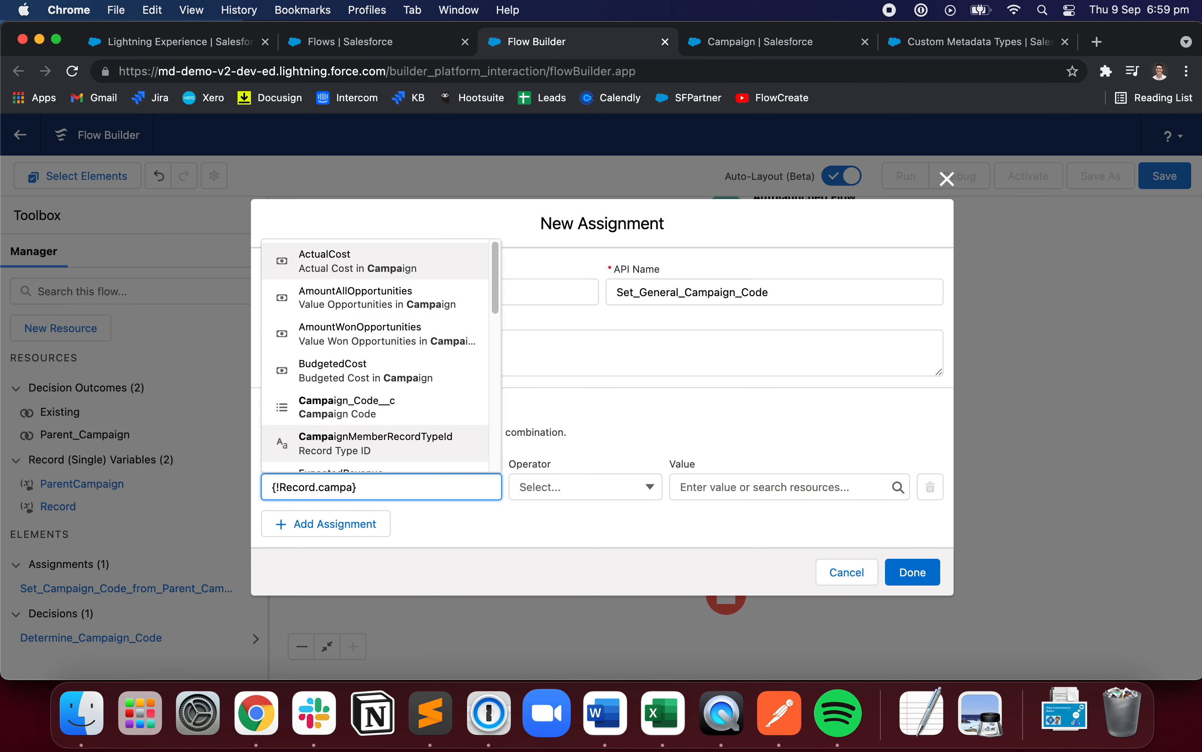
click(376, 405)
click(740, 485)
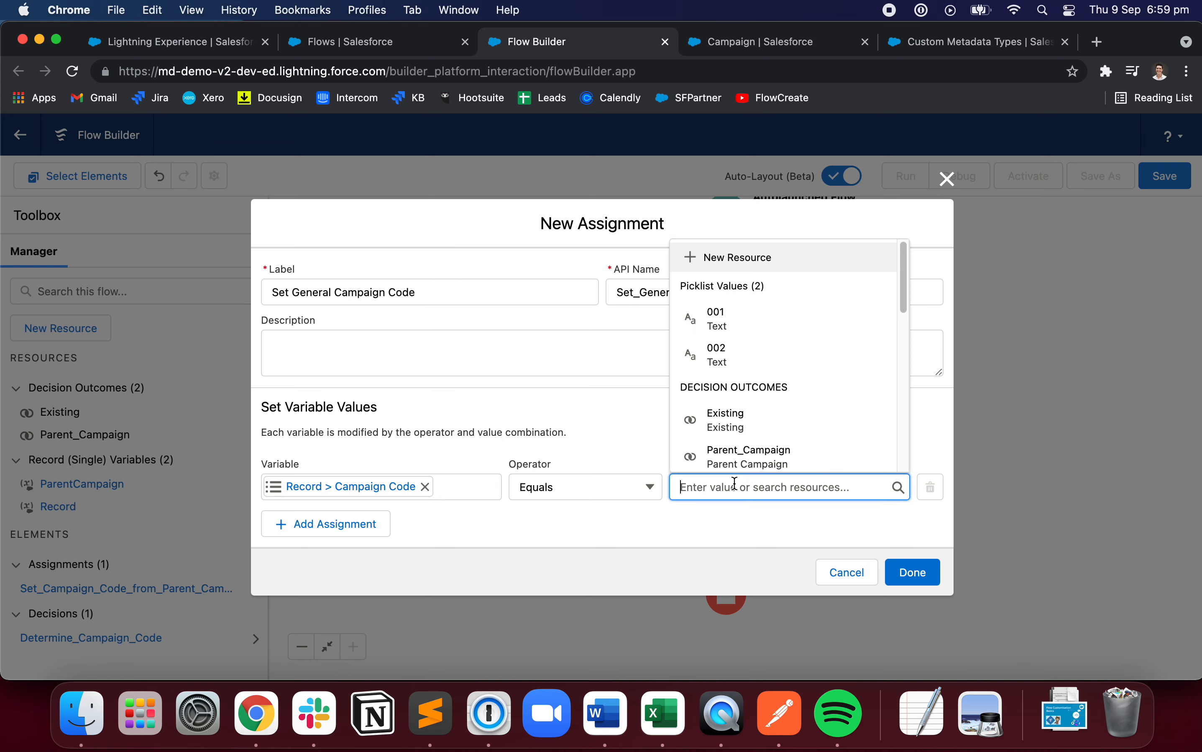
click(716, 353)
click(912, 571)
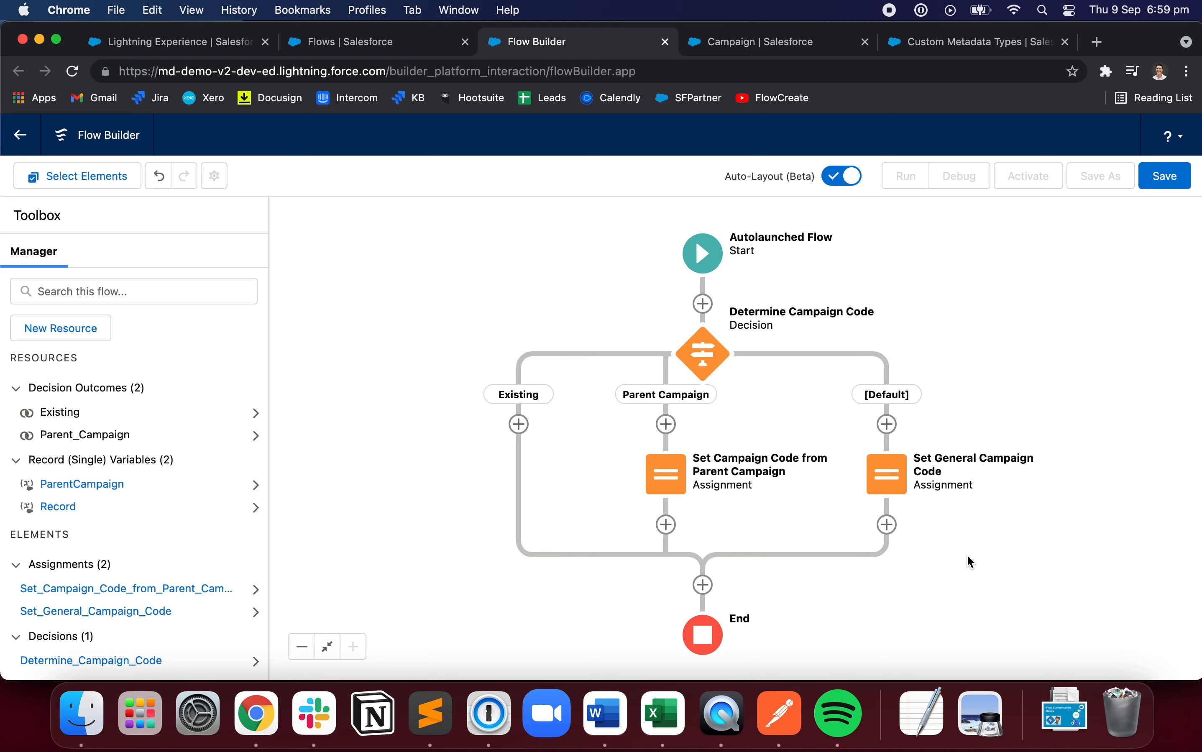
Step: Review the Determine Campaign Code decision's outcomes and the Set General Campaign Code assignment without changing them
double_click(715, 356)
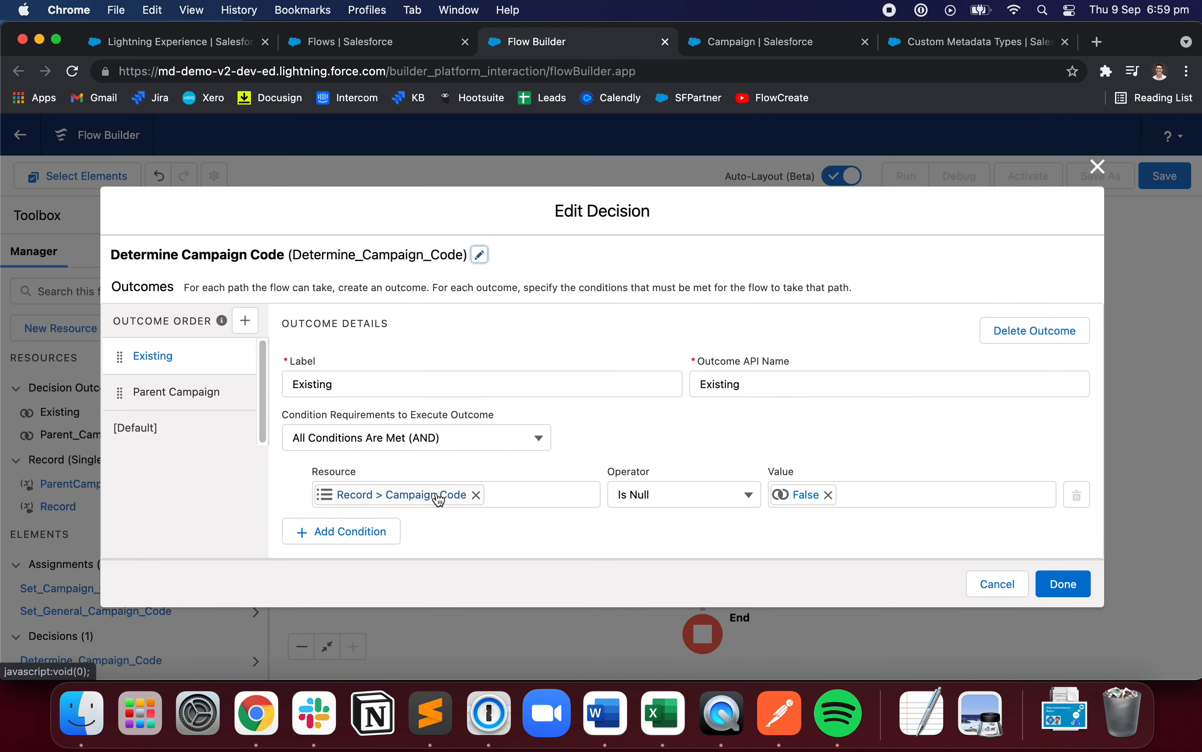
click(179, 393)
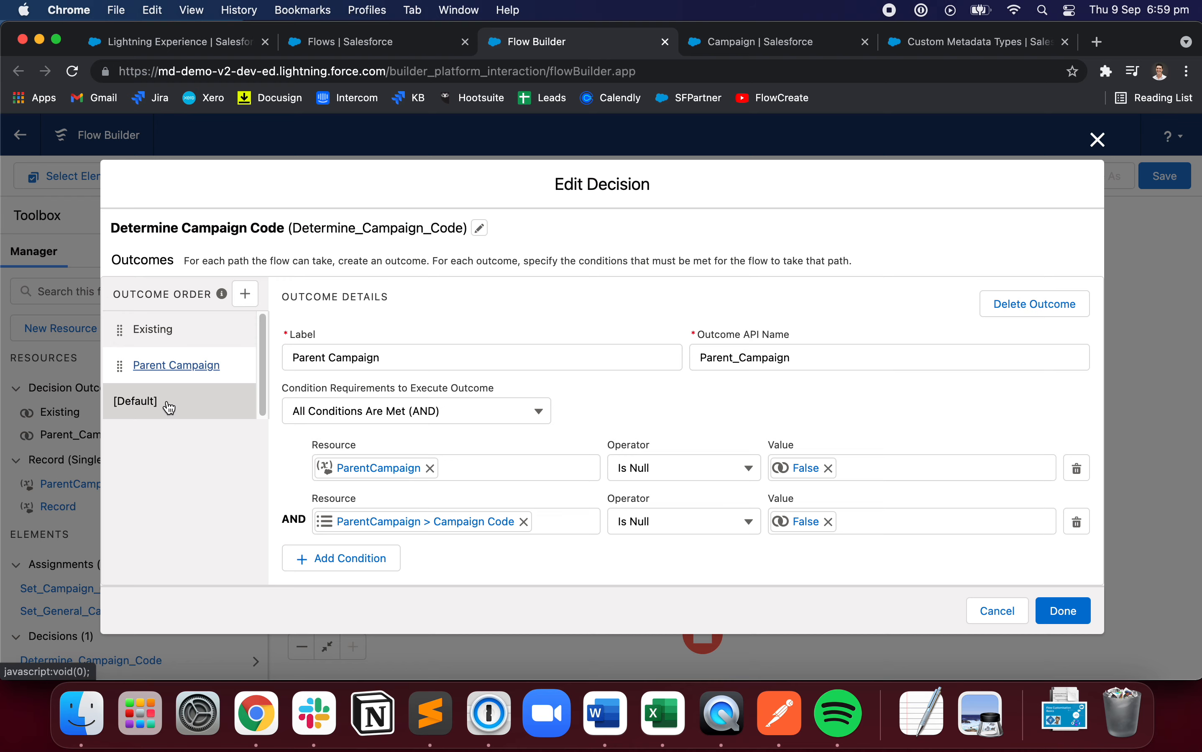
click(987, 612)
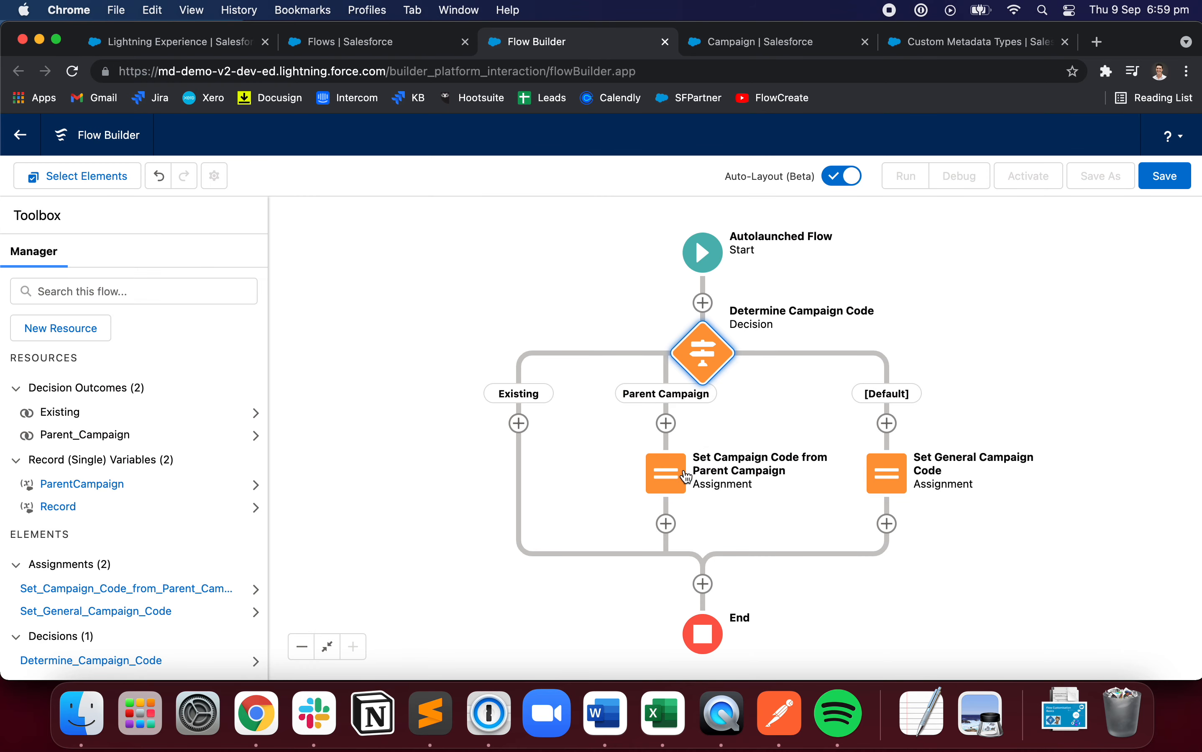
double_click(887, 473)
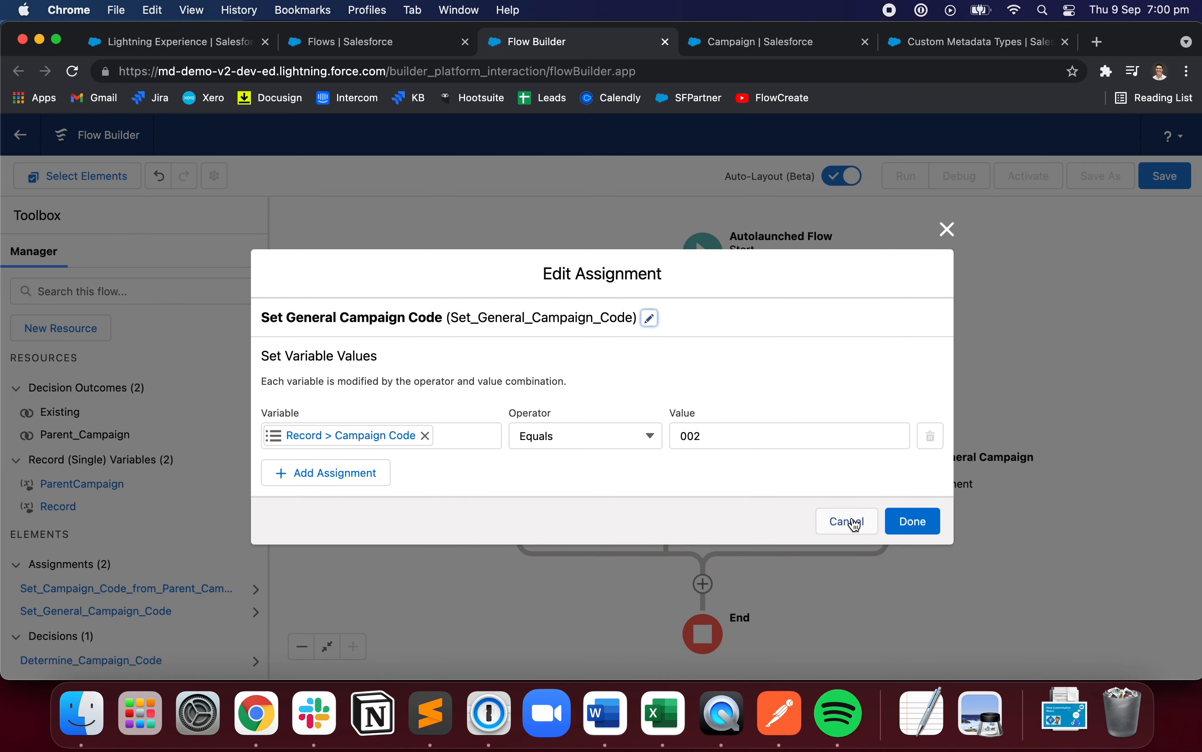
click(855, 523)
Step: Start saving the flow, using the existing label "[MoveData Extension] Donation: Contact - Mapping" copied from the Flows list as its label
click(1163, 177)
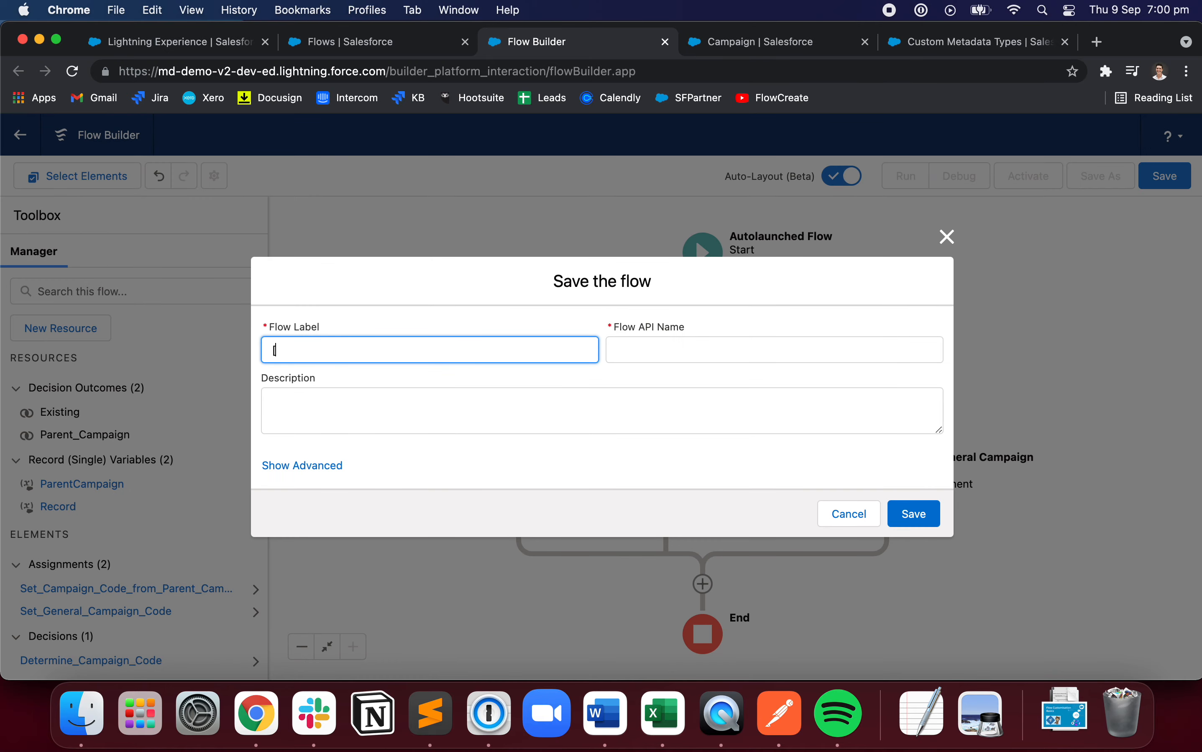
click(398, 42)
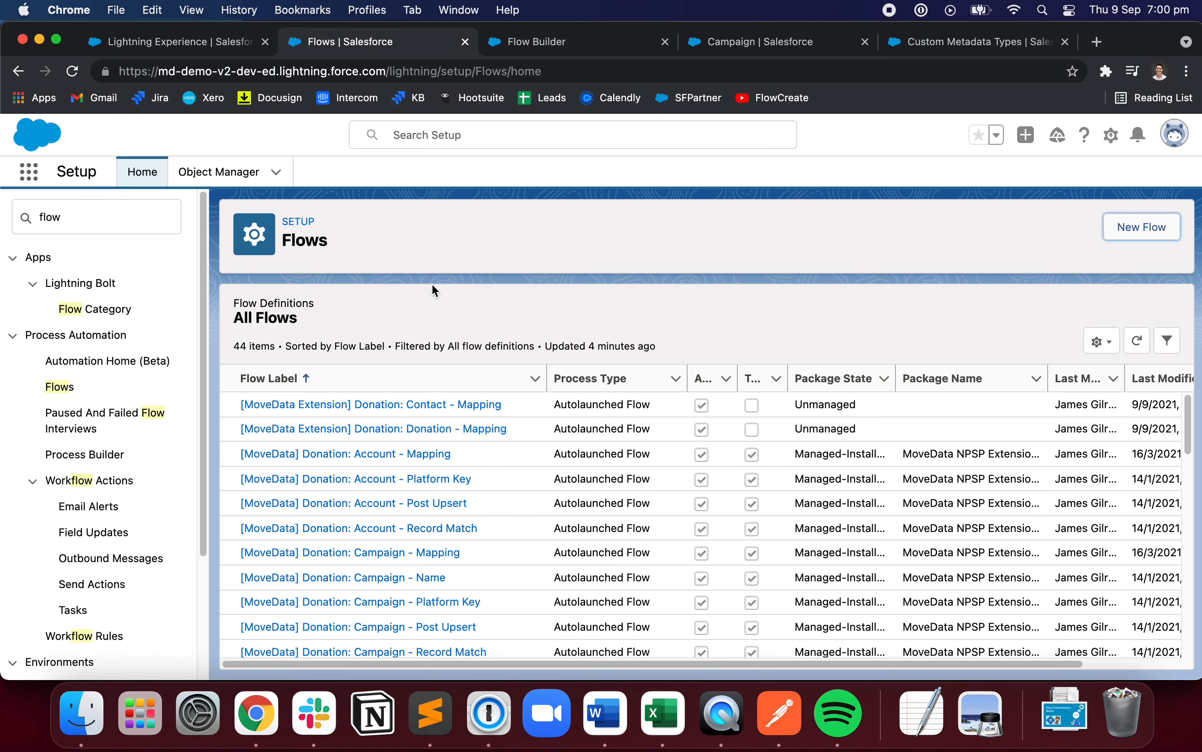
drag(502, 404, 238, 407)
key(super+c)
click(558, 43)
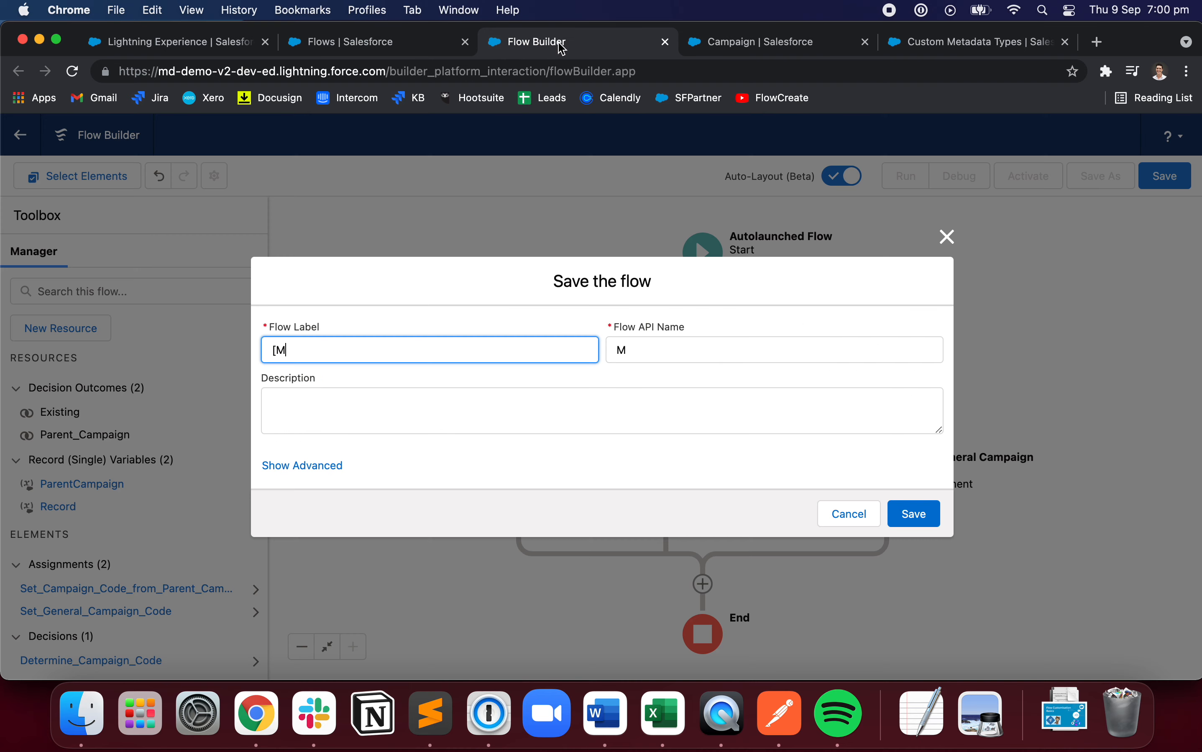
key(super+a)
key(super+v)
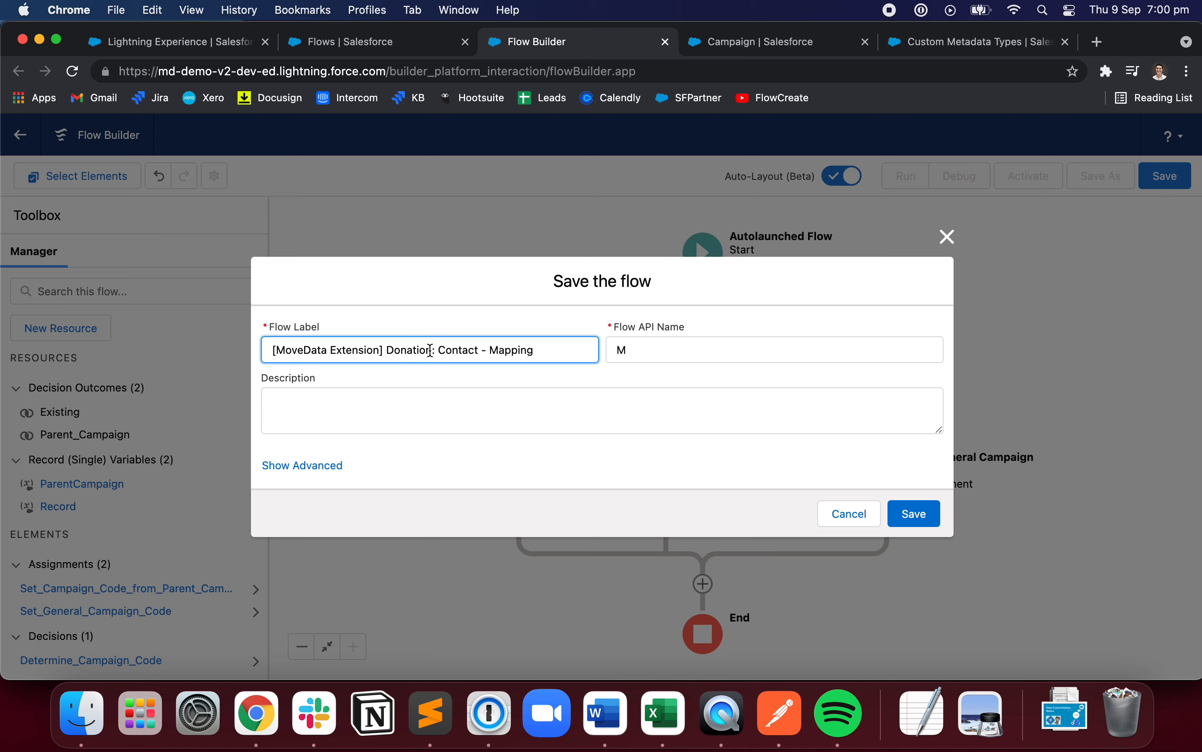
Step: Change the flow label to "[MoveData Extension] Donation: Campaign - Mapping" and regenerate the API name from it
double_click(452, 348)
text(Campaign)
key(Tab)
key(BackSpace)
click(559, 352)
key(Tab)
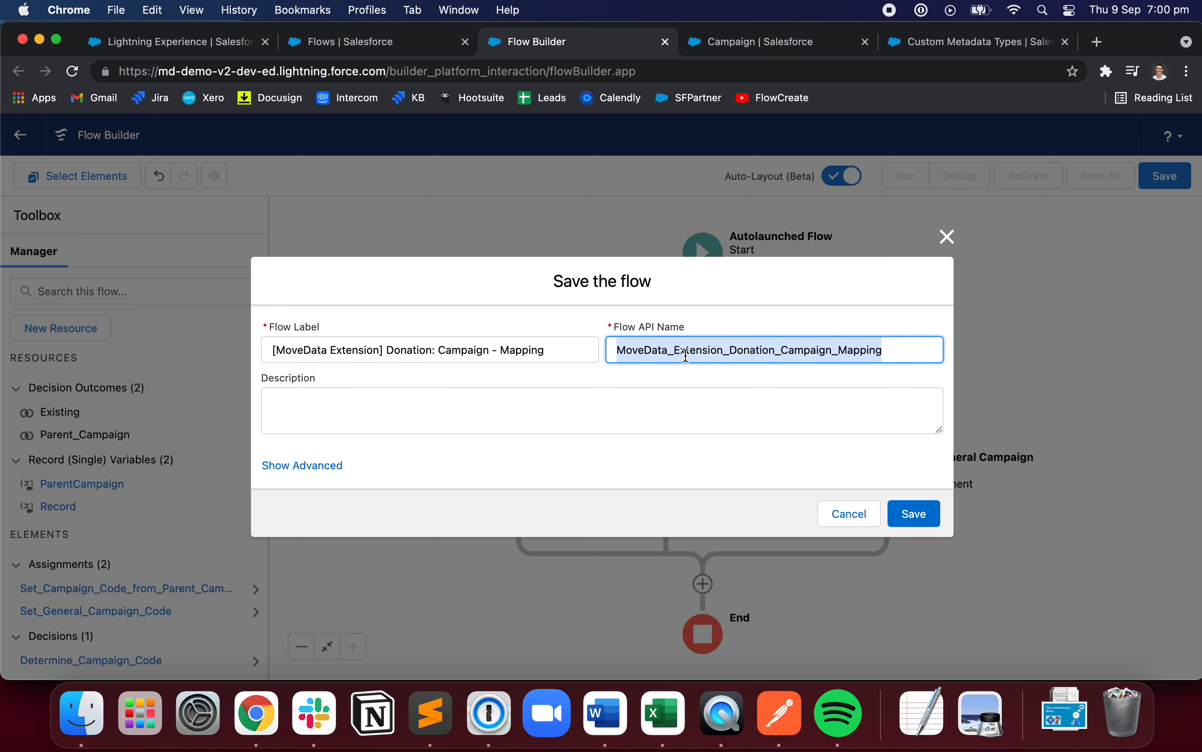
Step: Change the flow API name to MoveData_Donation_Campaign_Mapping_Ext, copy it, and save the flow
click(720, 352)
key(BackSpace)
key(BackSpace)
key(BackSpace)
key(BackSpace)
key(BackSpace)
key(BackSpace)
key(BackSpace)
key(BackSpace)
key(BackSpace)
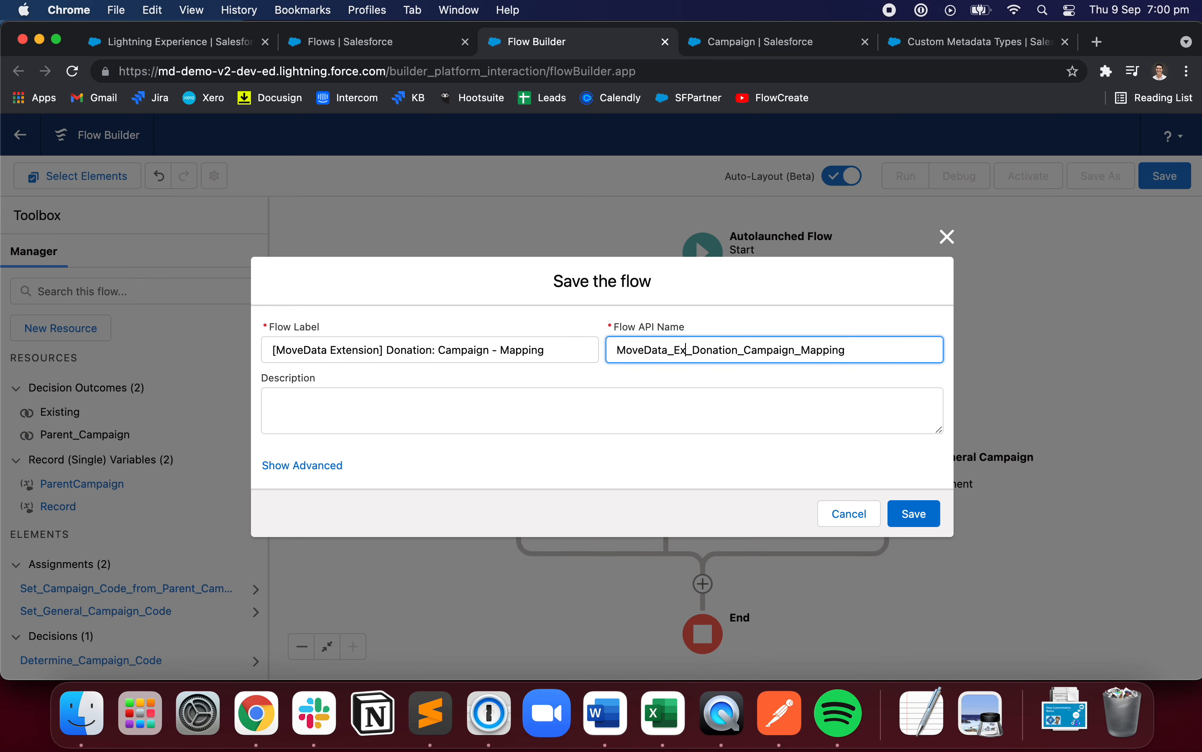
key(BackSpace)
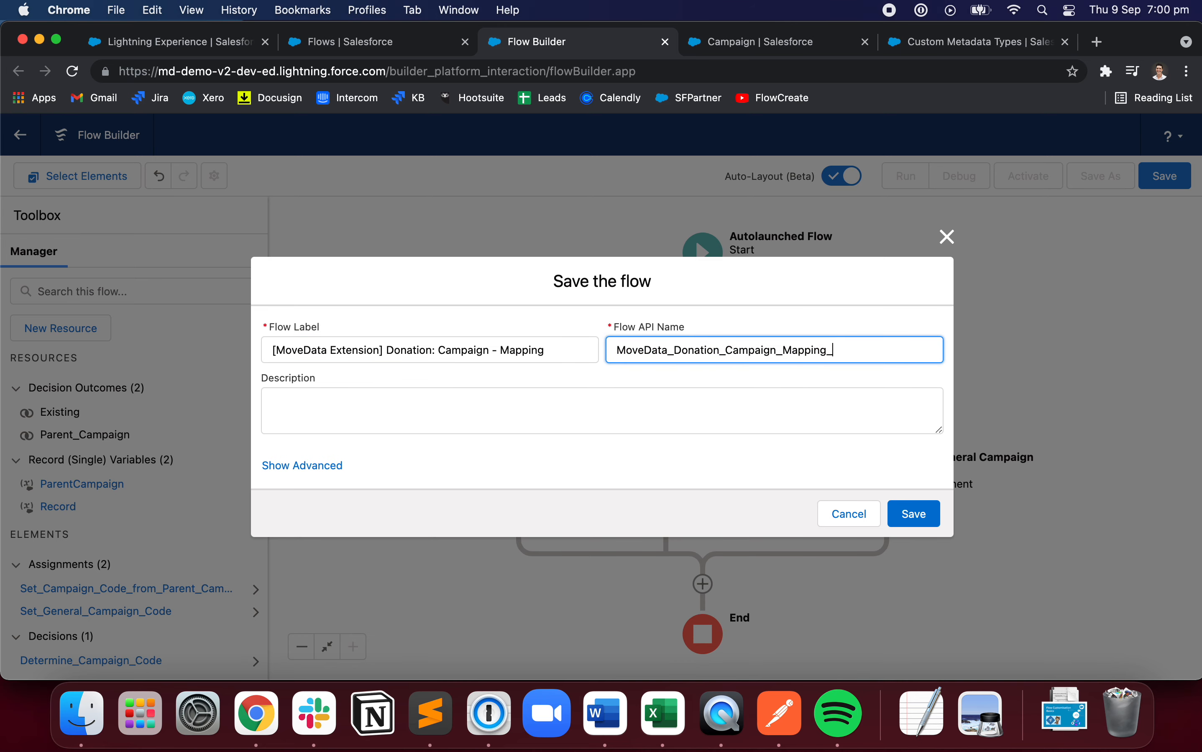
key(super+a)
key(super+c)
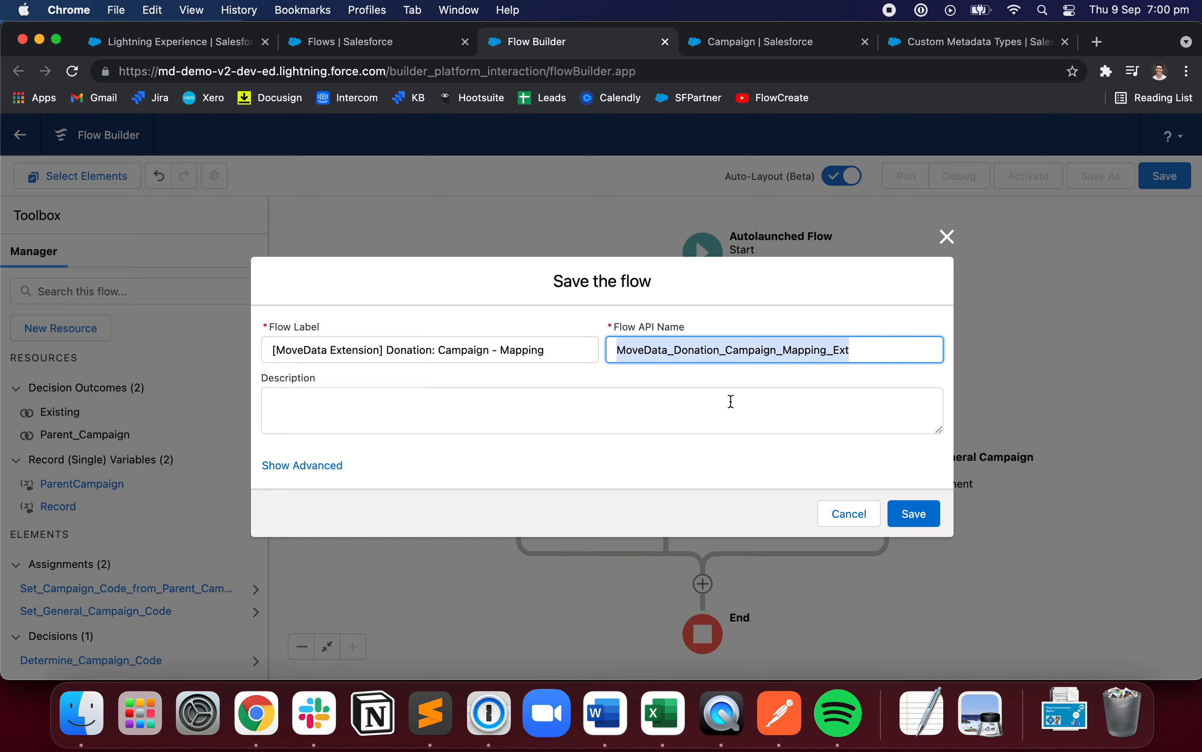
click(920, 521)
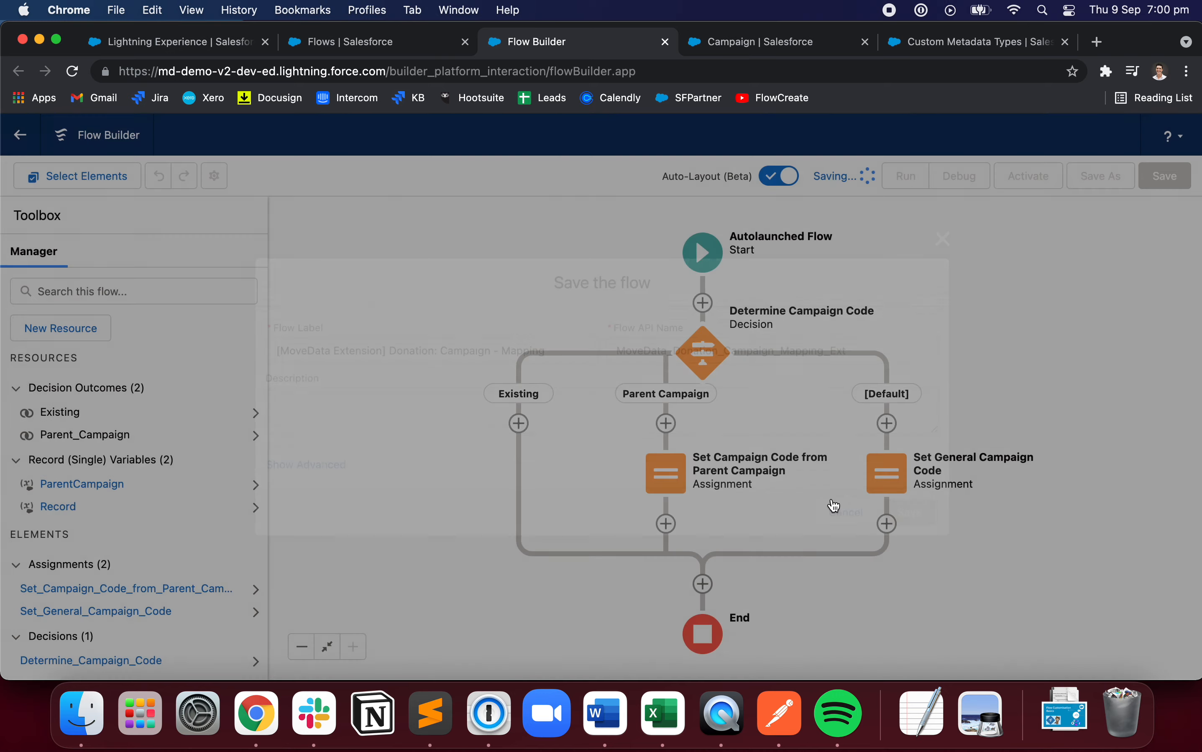
Step: Replace the Sublime Text note's content with the copied API name, then return to Chrome and activate the flow
click(430, 713)
key(super+a)
key(super+v)
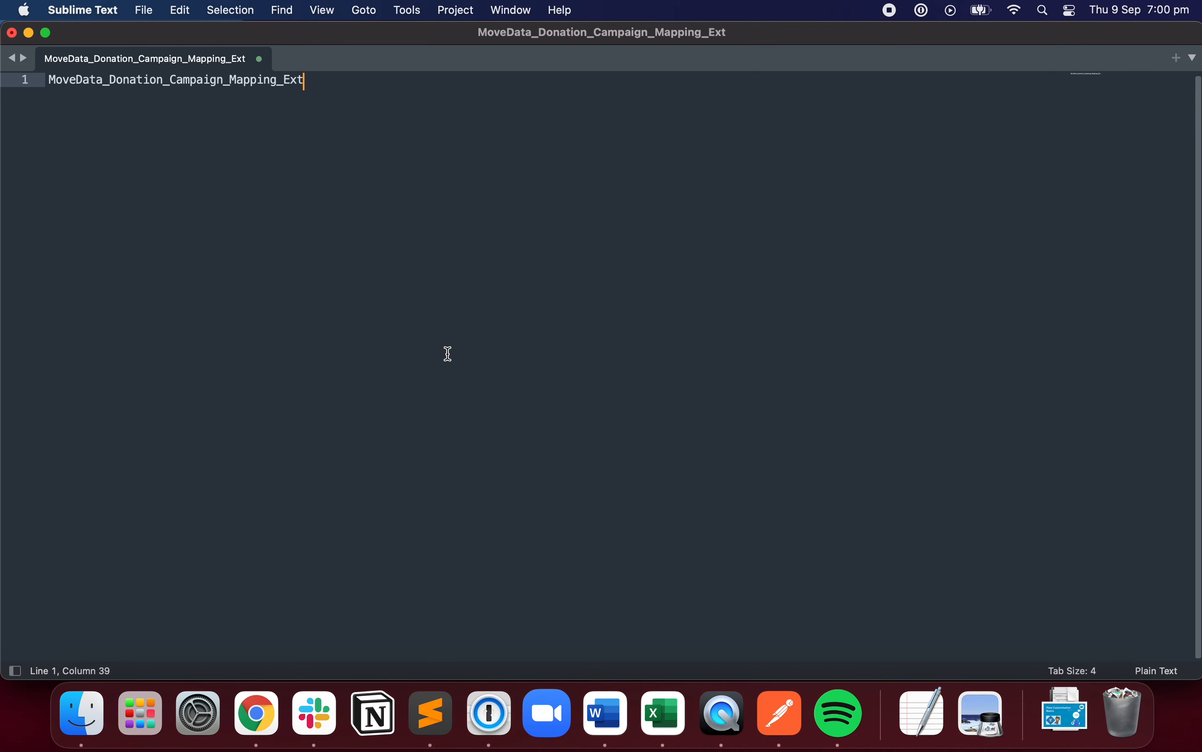
key(super+Tab)
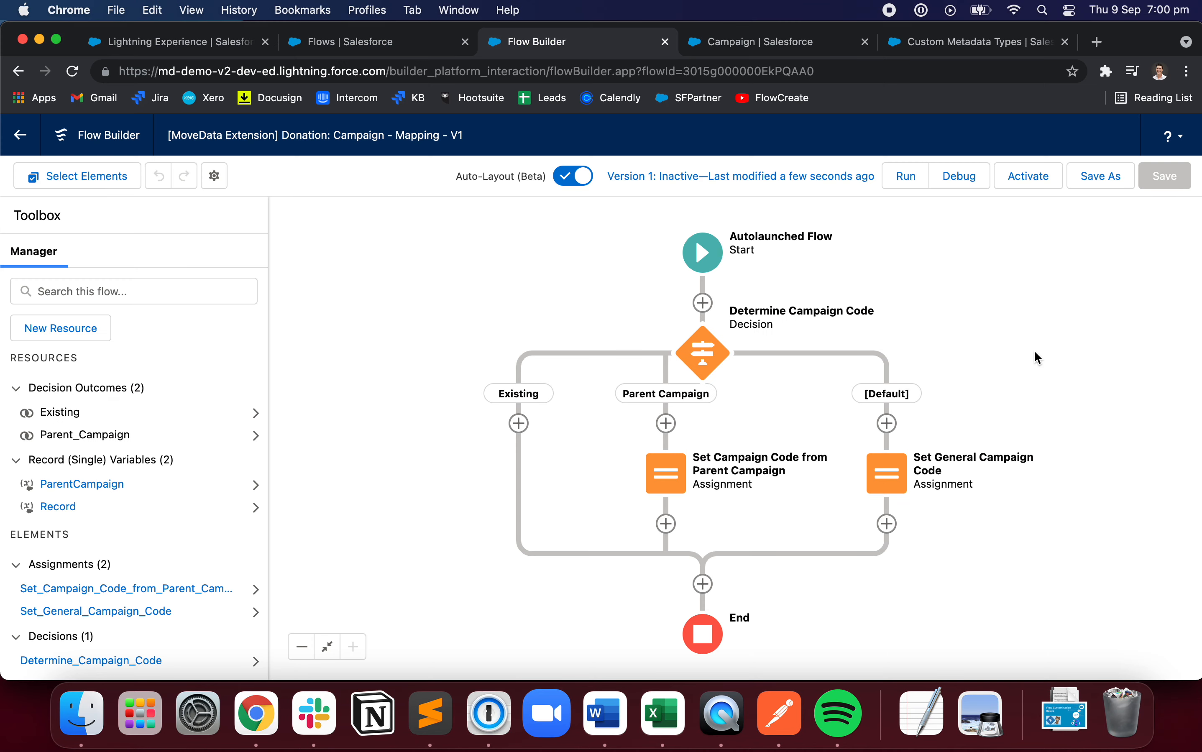
click(1037, 182)
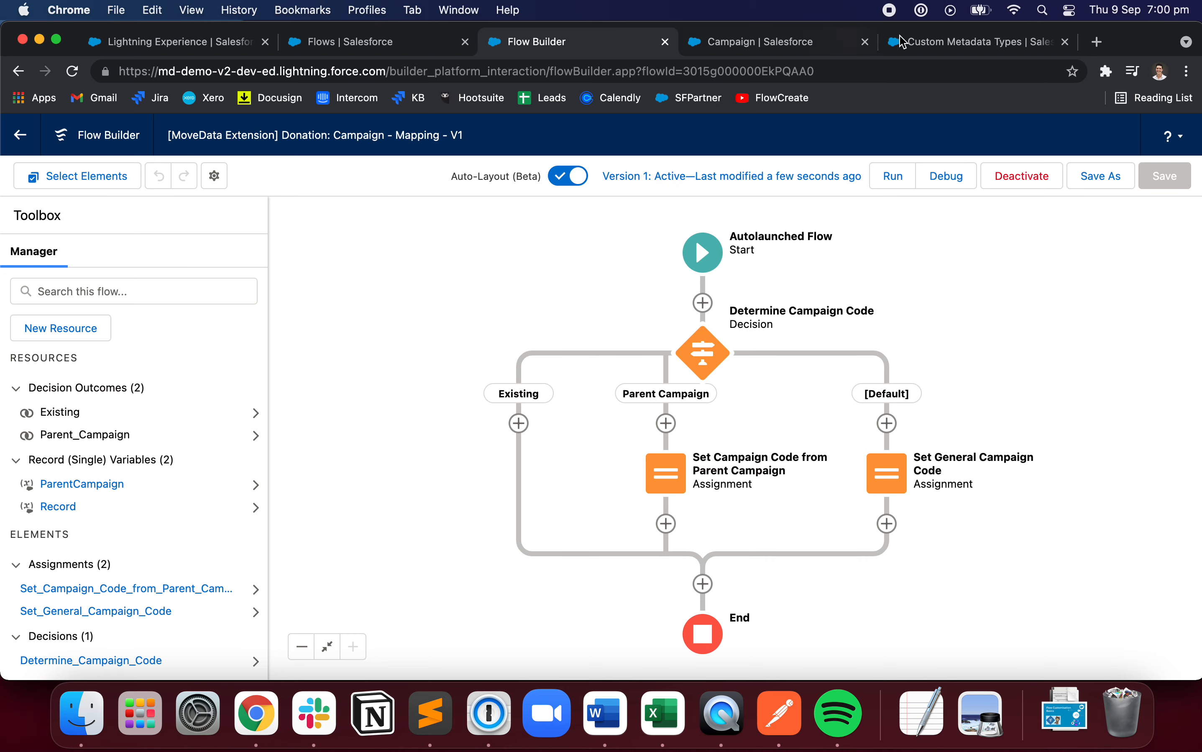
Step: Find the Campaign object in Object Manager and open its field sets
click(402, 44)
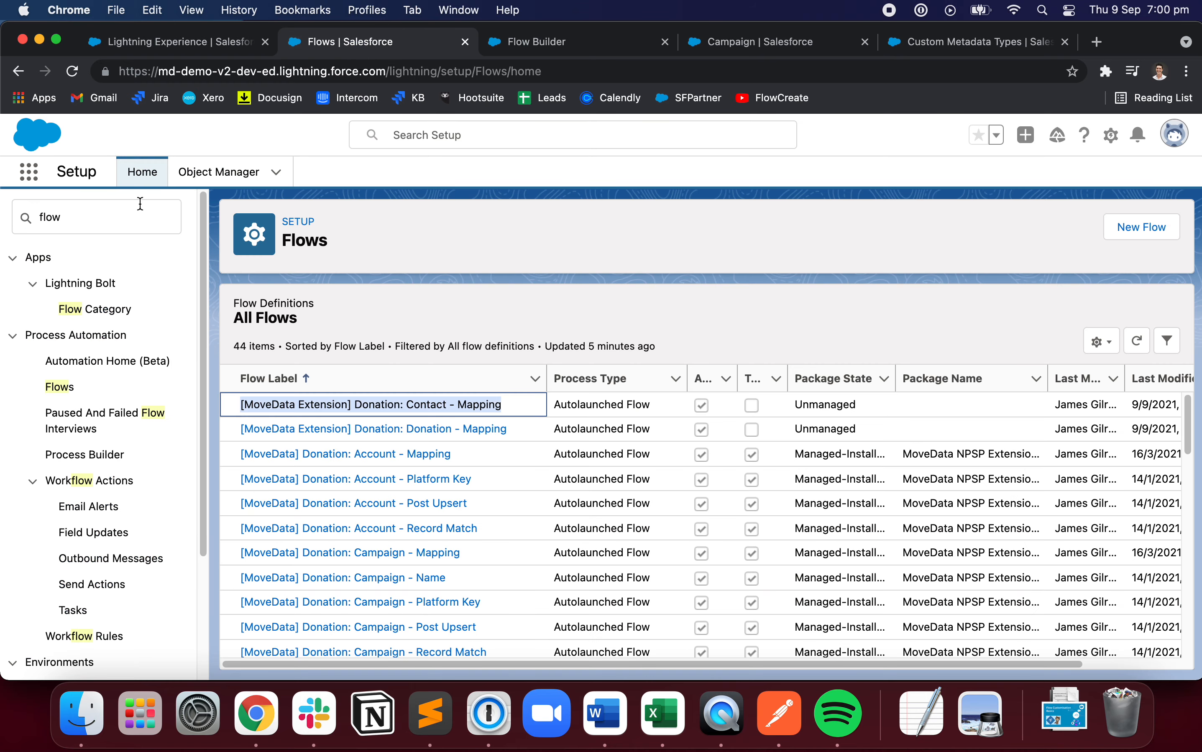
click(206, 172)
click(872, 217)
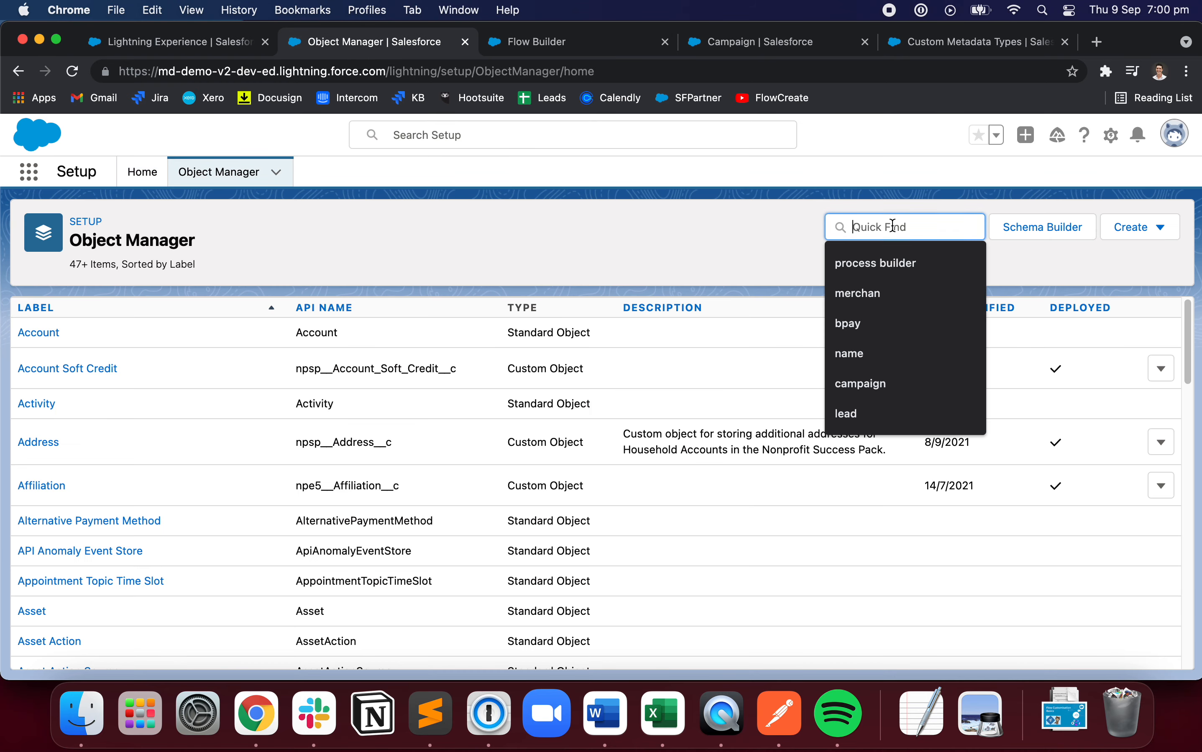
text(campaign)
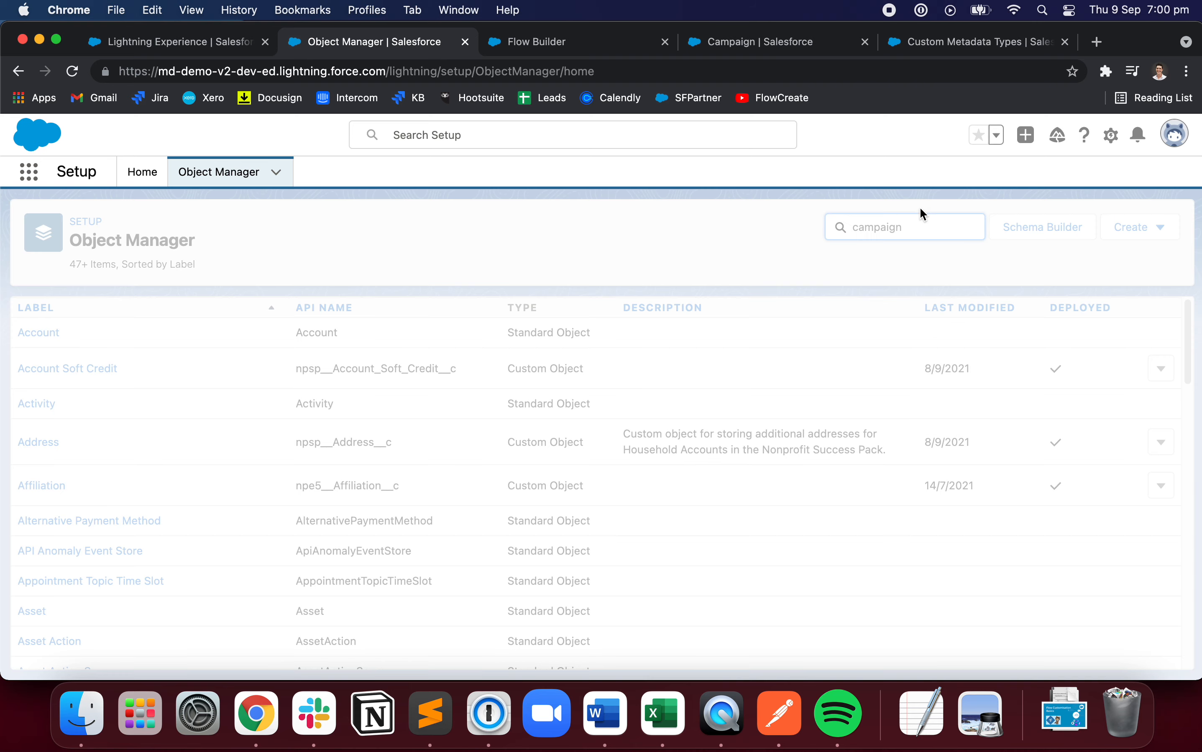
click(58, 337)
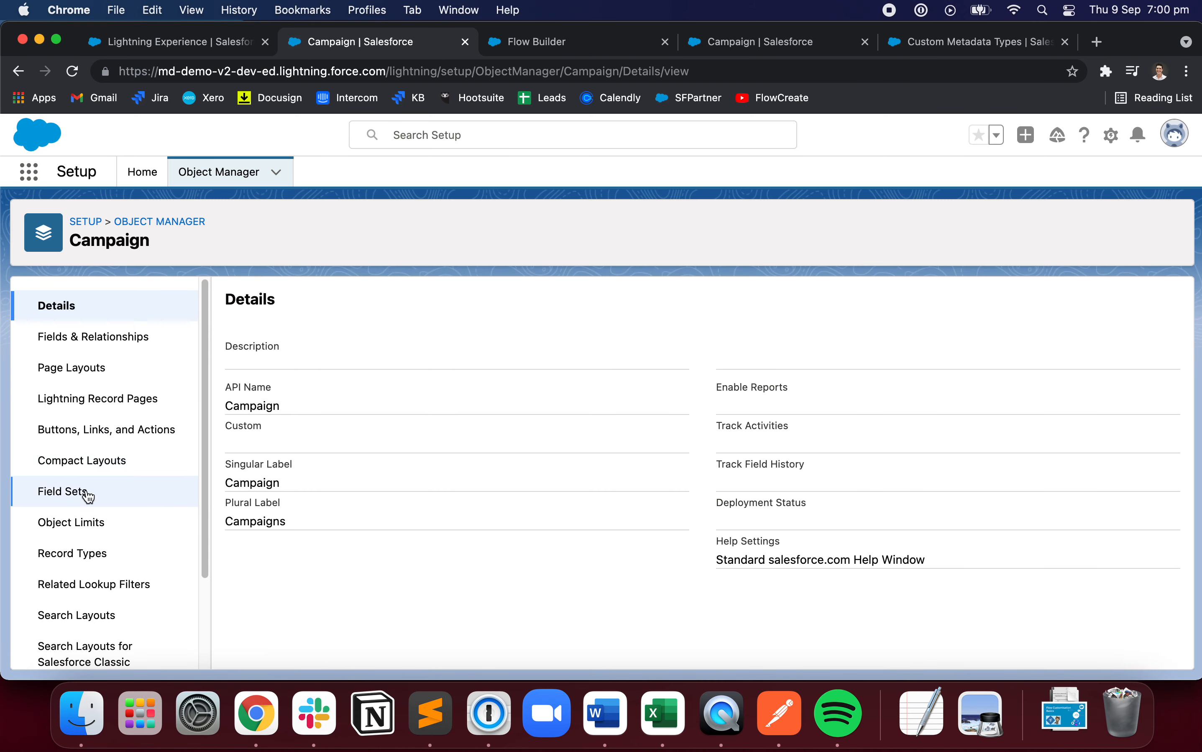
click(91, 494)
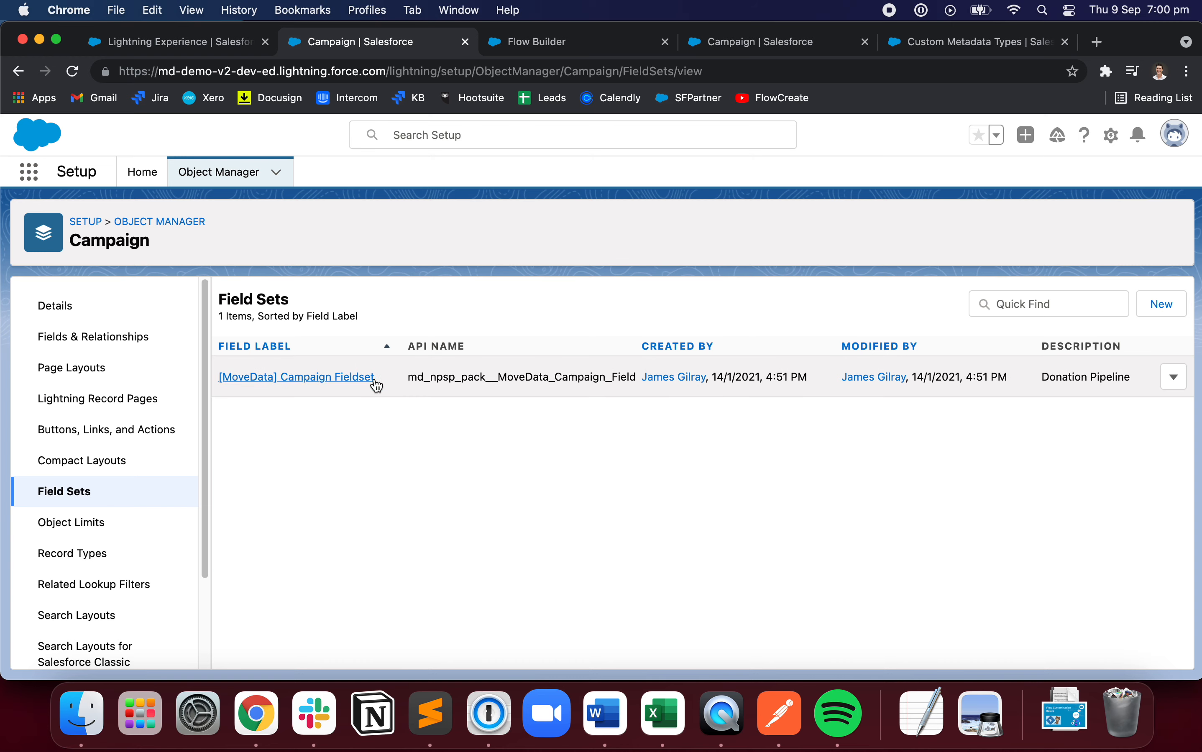
Step: Start a new field set labelled "[MoveData] Campaign Fieldset Ext" and enter MoveData_Donation_Campaign_Mapping_Ext from Sublime Text as where it is used
click(1152, 314)
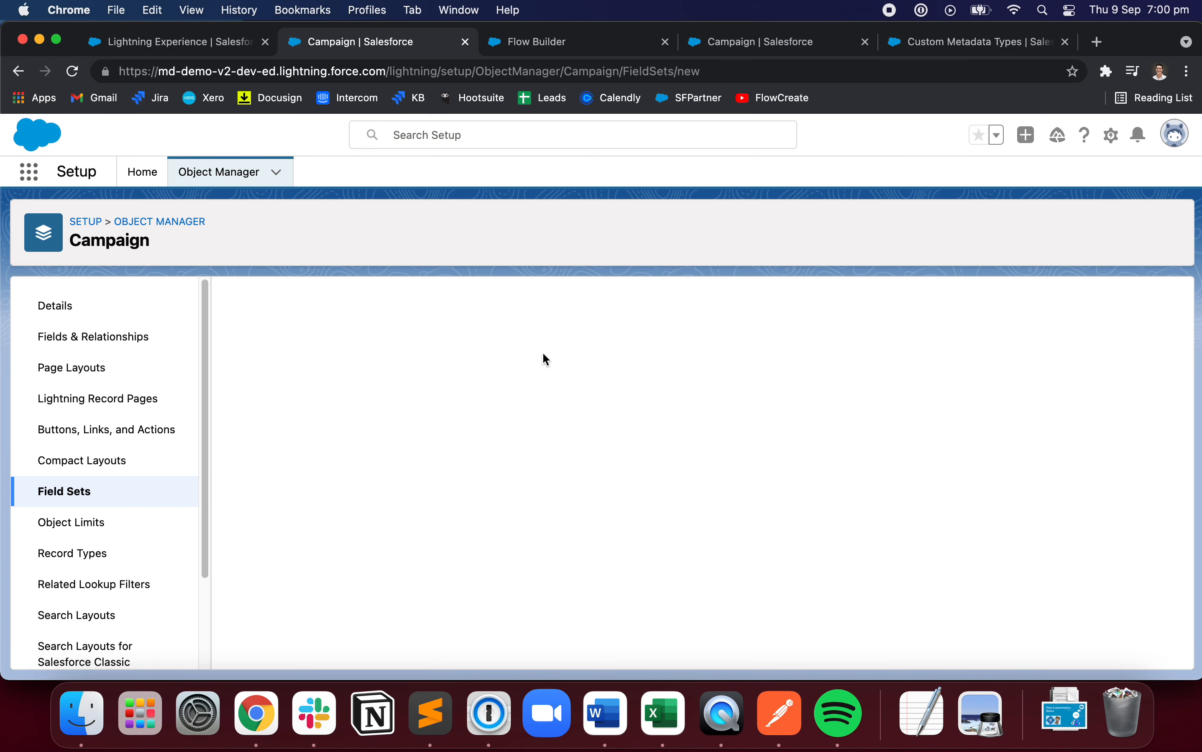
key(Down)
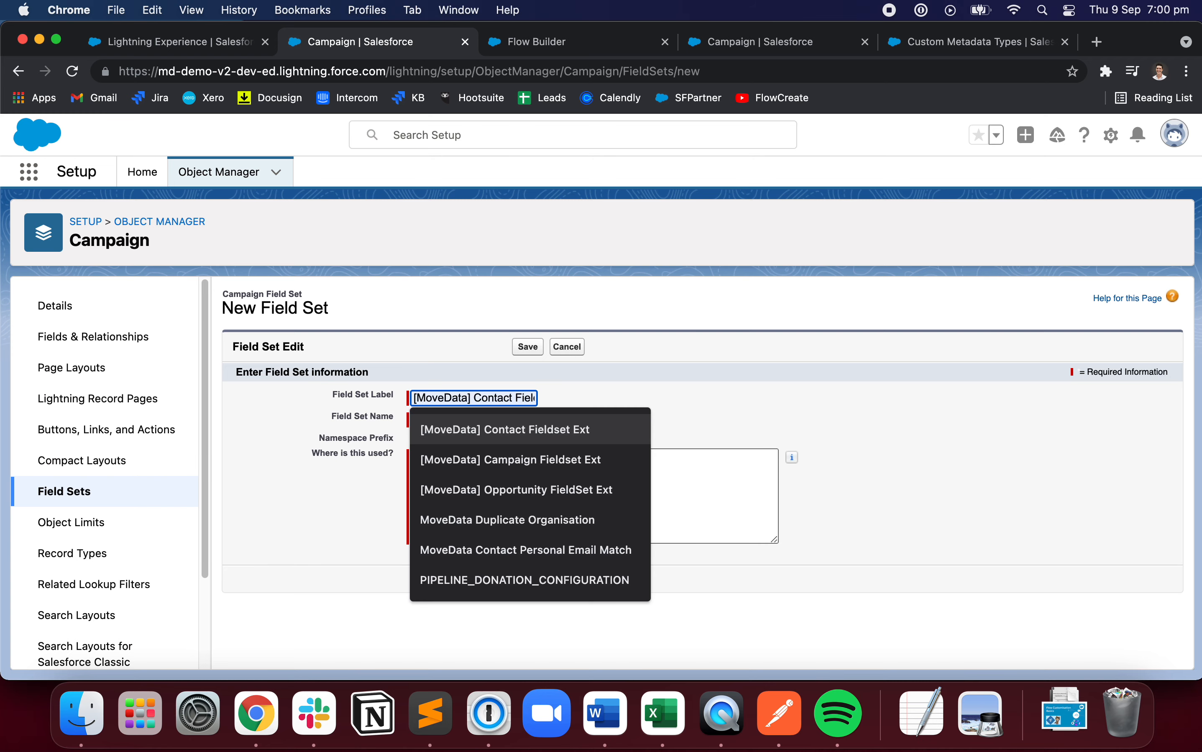
click(515, 454)
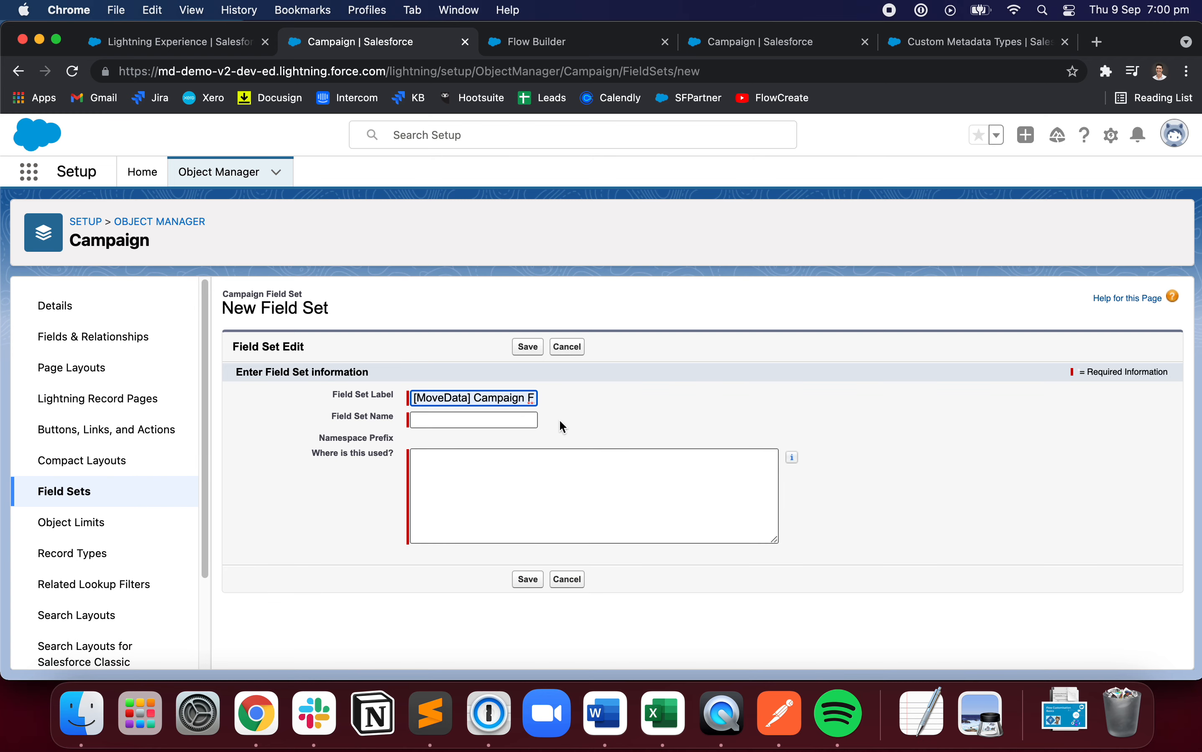
key(Tab)
key(super+Tab)
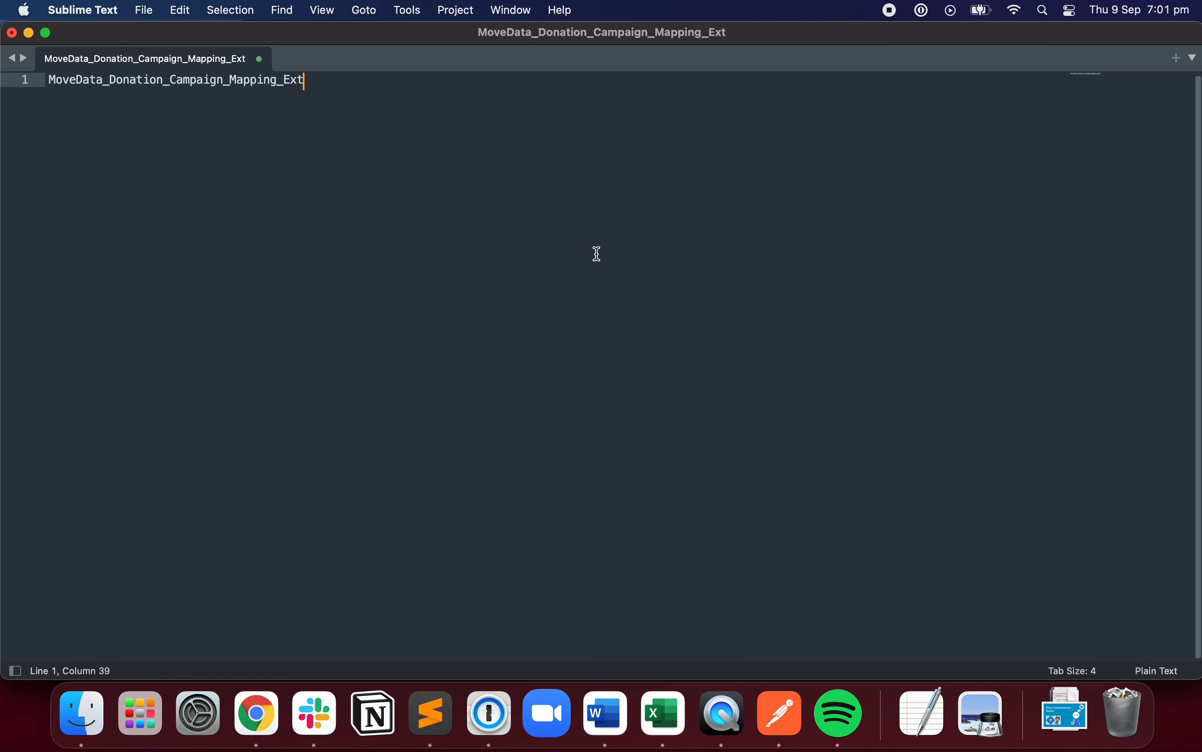
key(super+a)
key(super+c)
key(super+Tab)
click(591, 483)
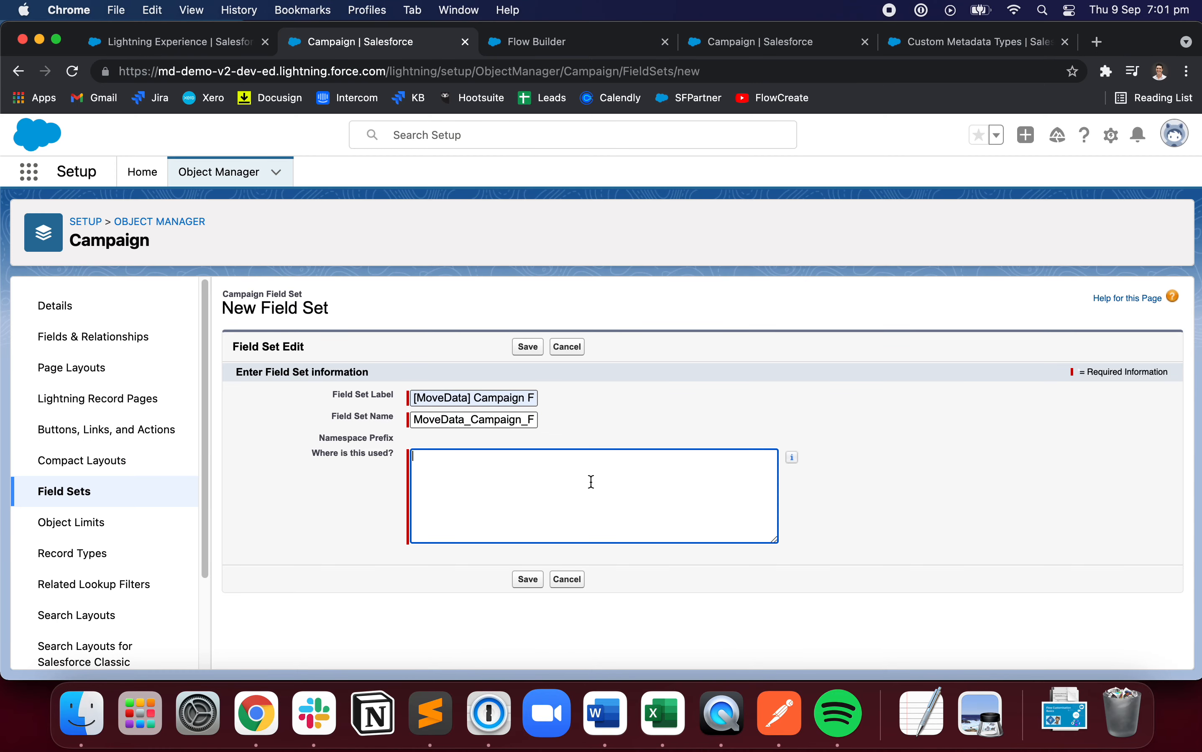
key(super+v)
Step: Store the field set name MoveData_Campaign_Fieldset_Ext on a second line in Sublime Text, then save the new field set in Chrome
key(super+Tab)
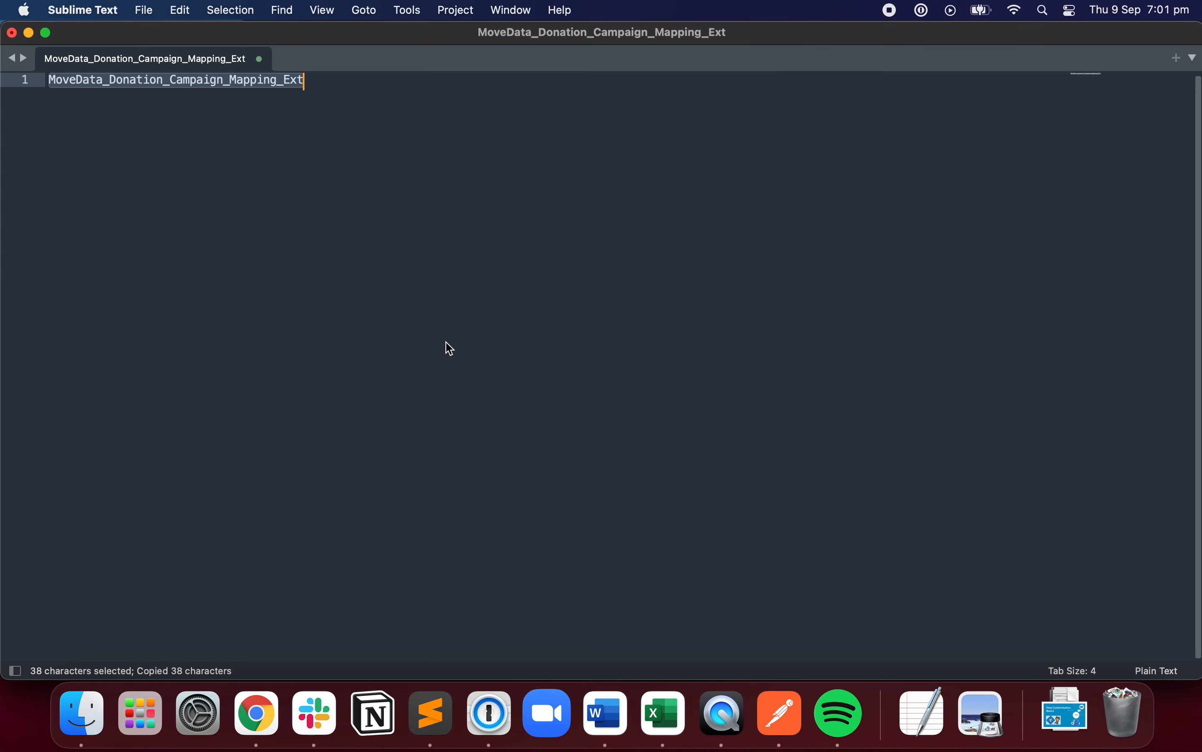
key(Right)
key(Return)
key(super+v)
key(super+Tab)
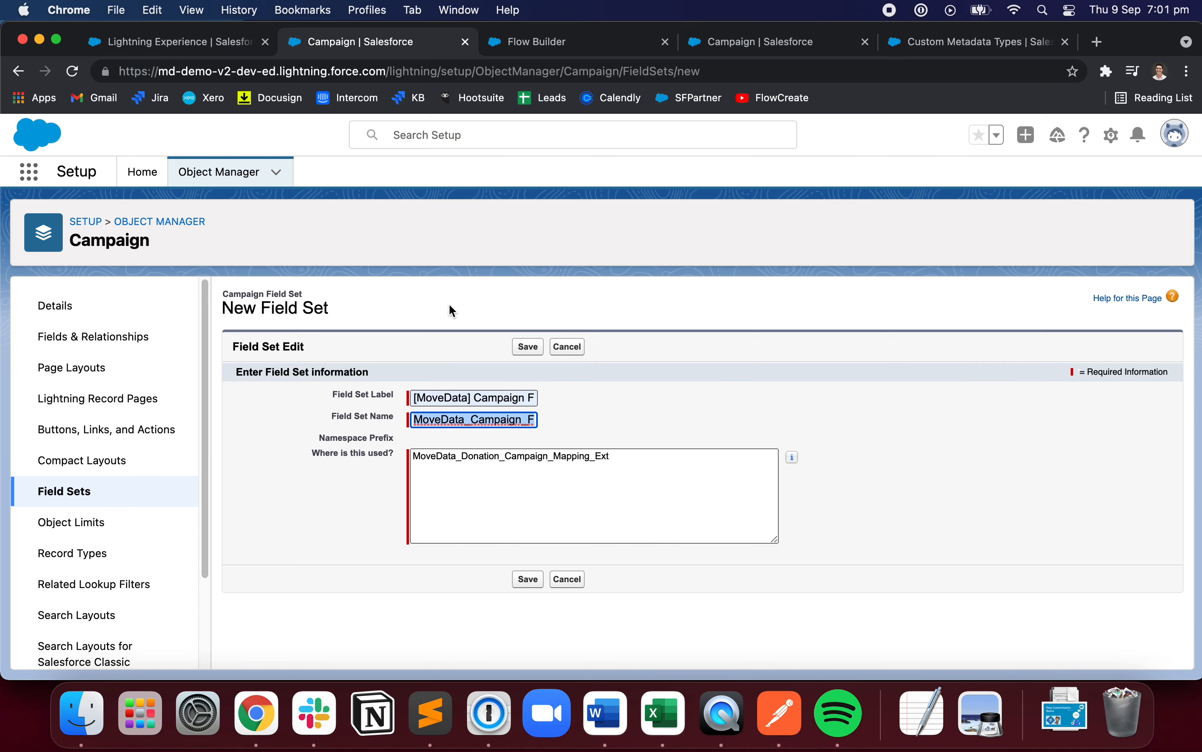
click(527, 579)
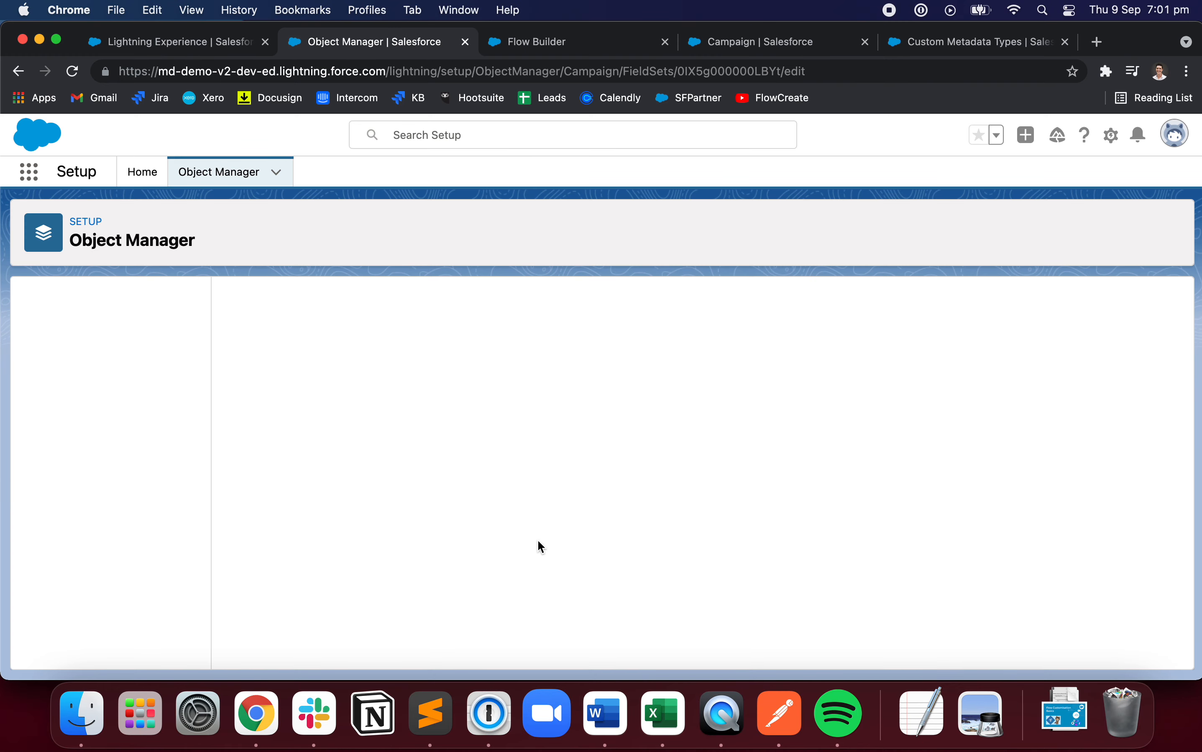
Step: Add the second Campaign Code field, not the md_npsp_pack one, to the field set and save it
click(455, 337)
text(code)
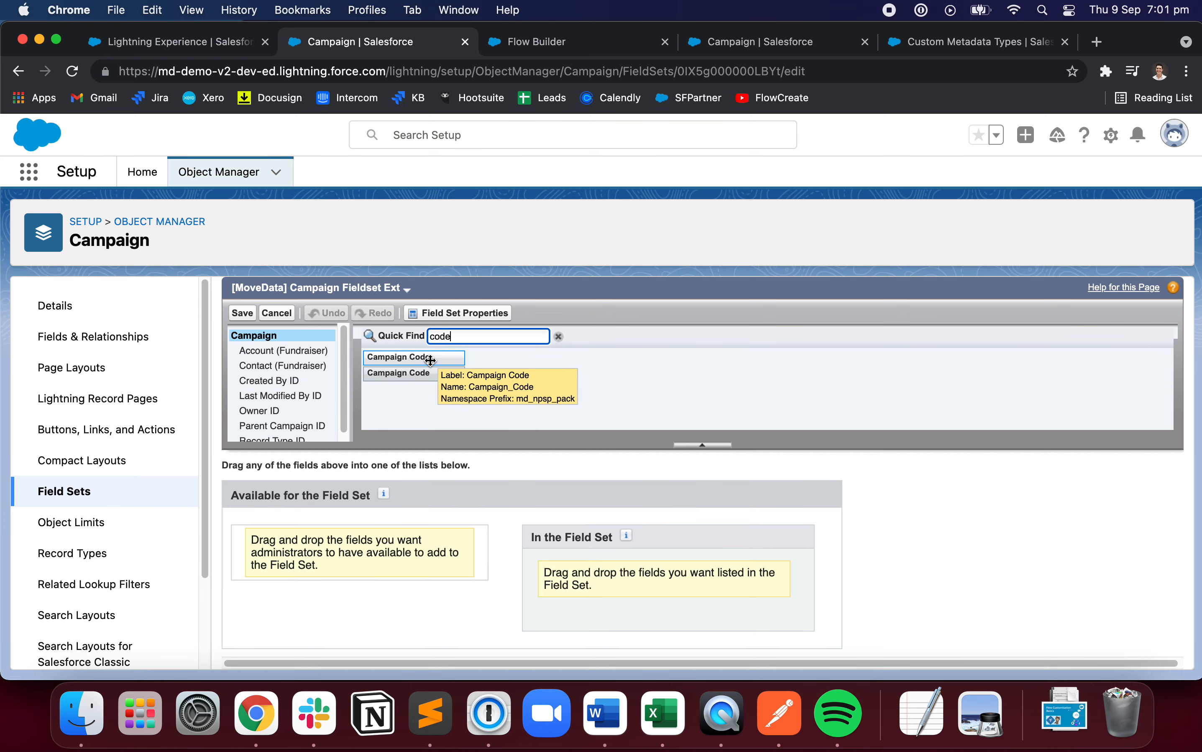
drag(417, 379, 595, 564)
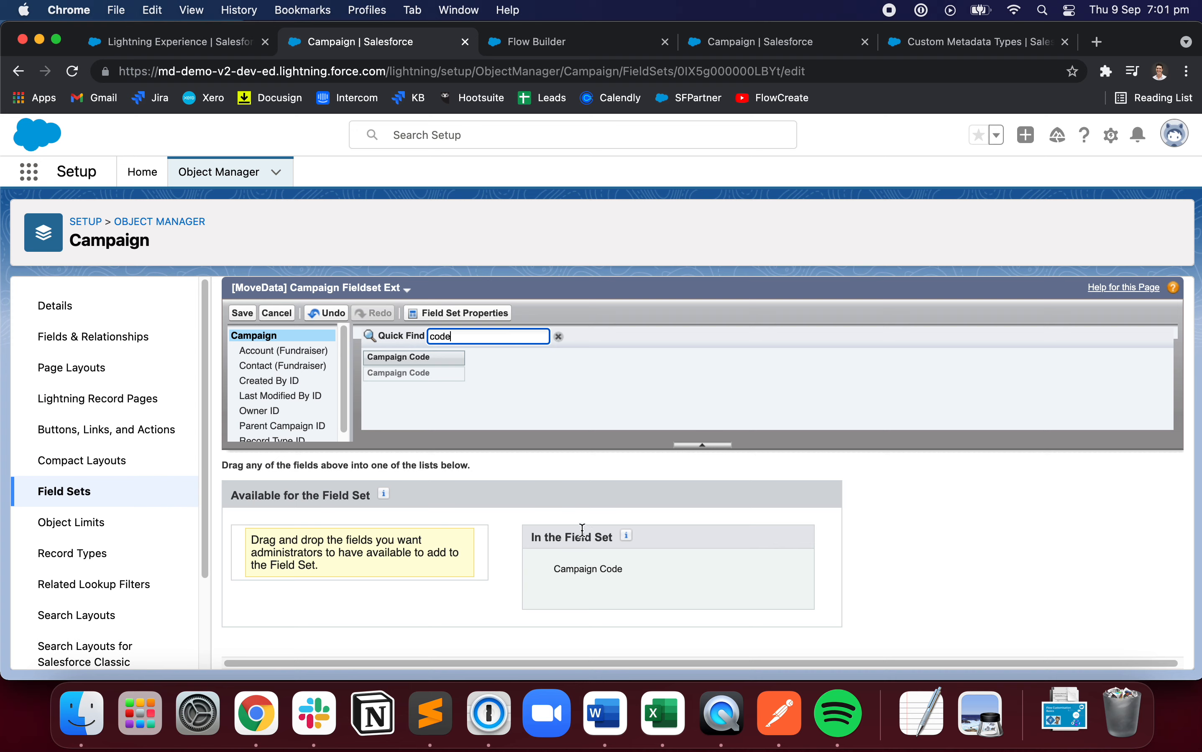
click(242, 313)
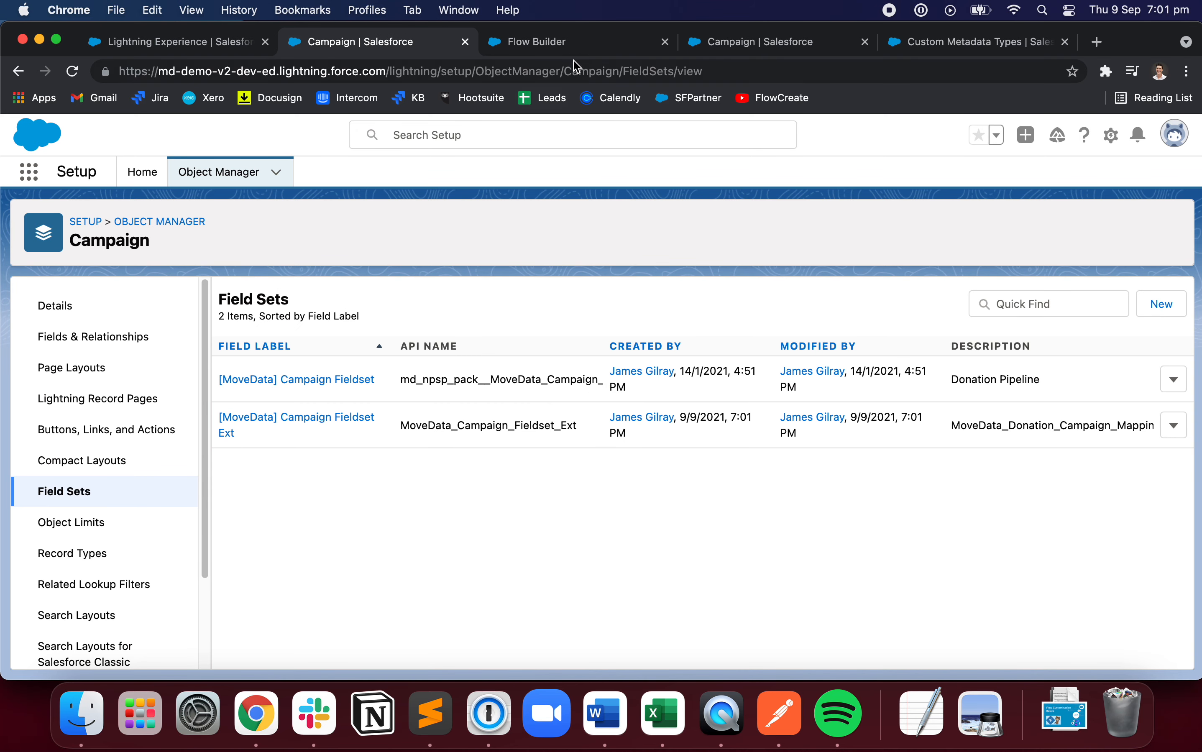
Step: Open the Custom Metadata Types in Setup and manage the MoveData Pipeline Setting records
click(142, 172)
click(129, 225)
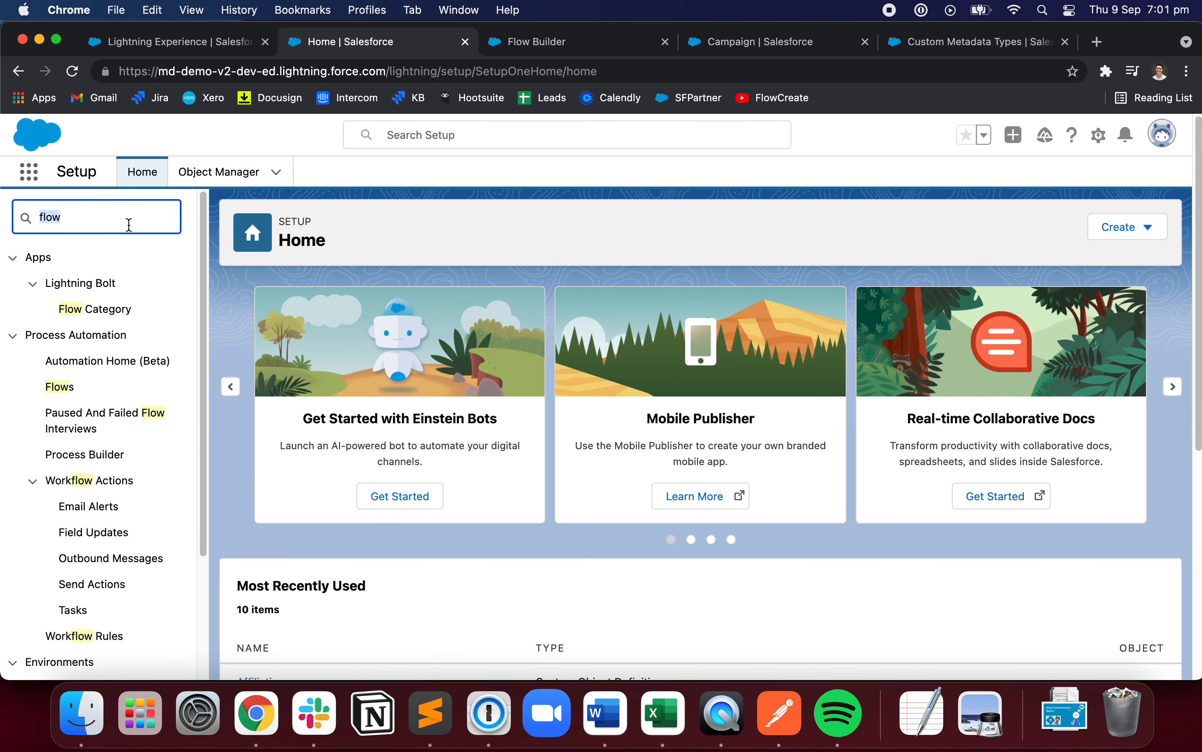
text(custom m)
click(126, 284)
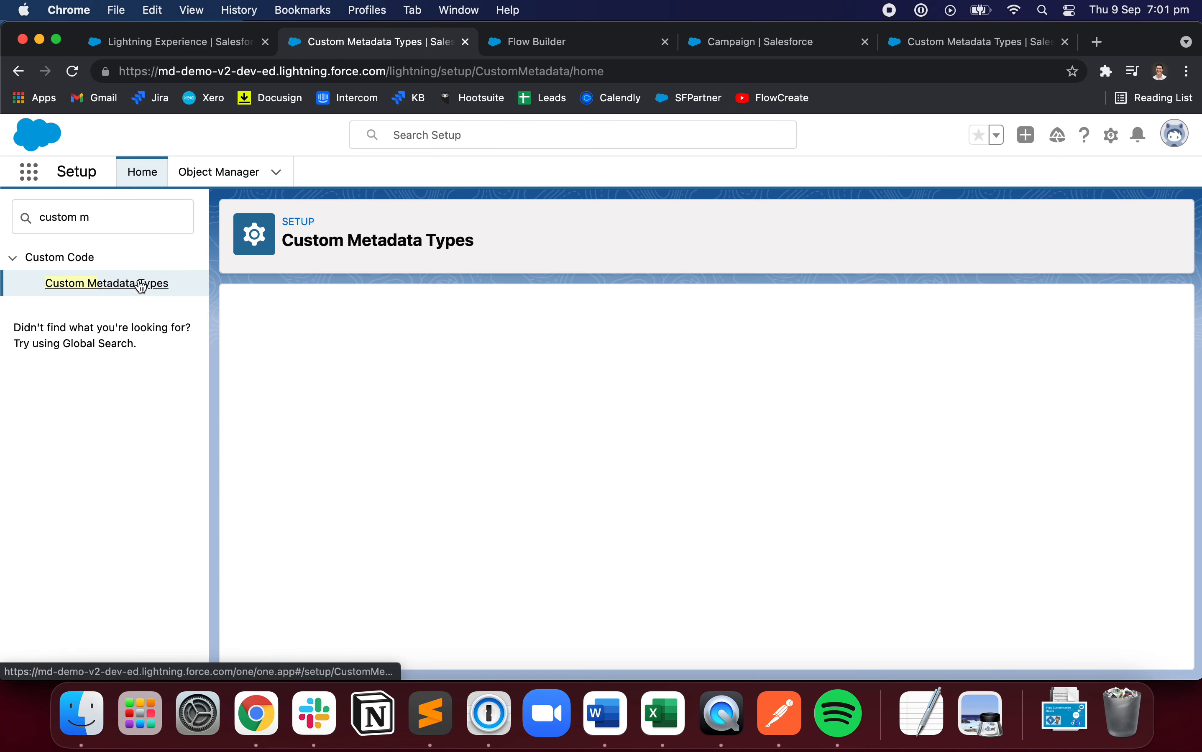
scroll(460, 340, down, 3)
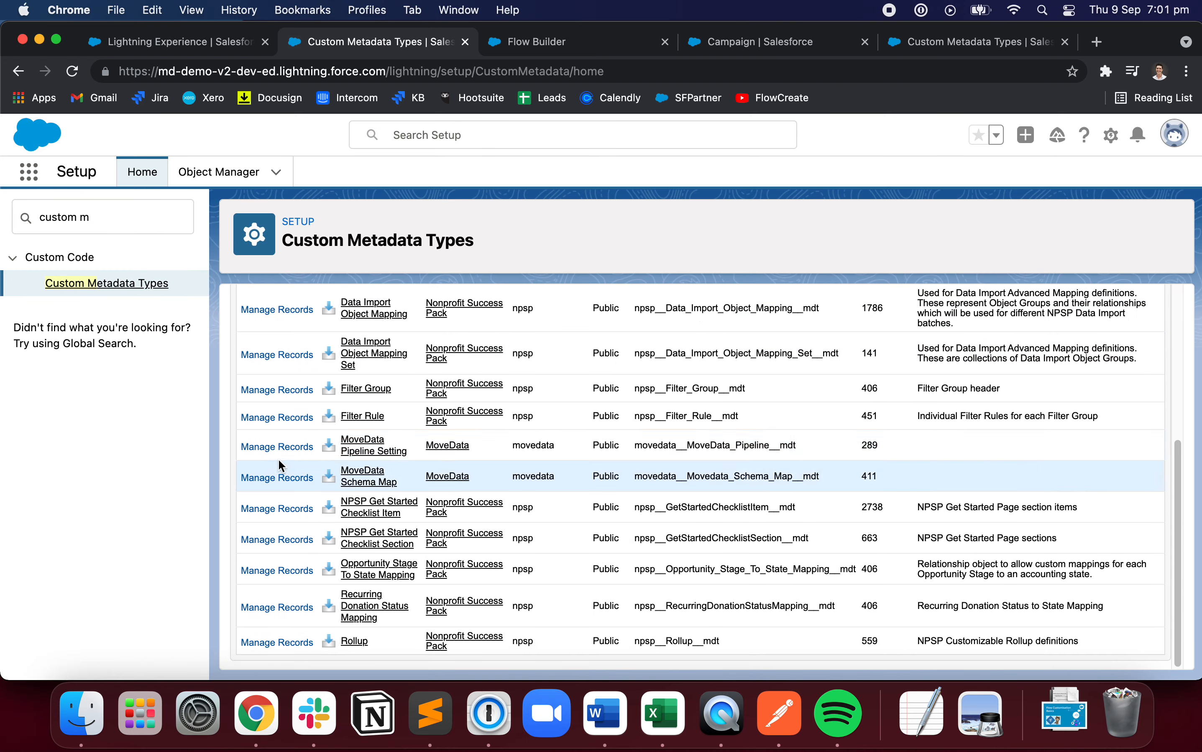
click(281, 446)
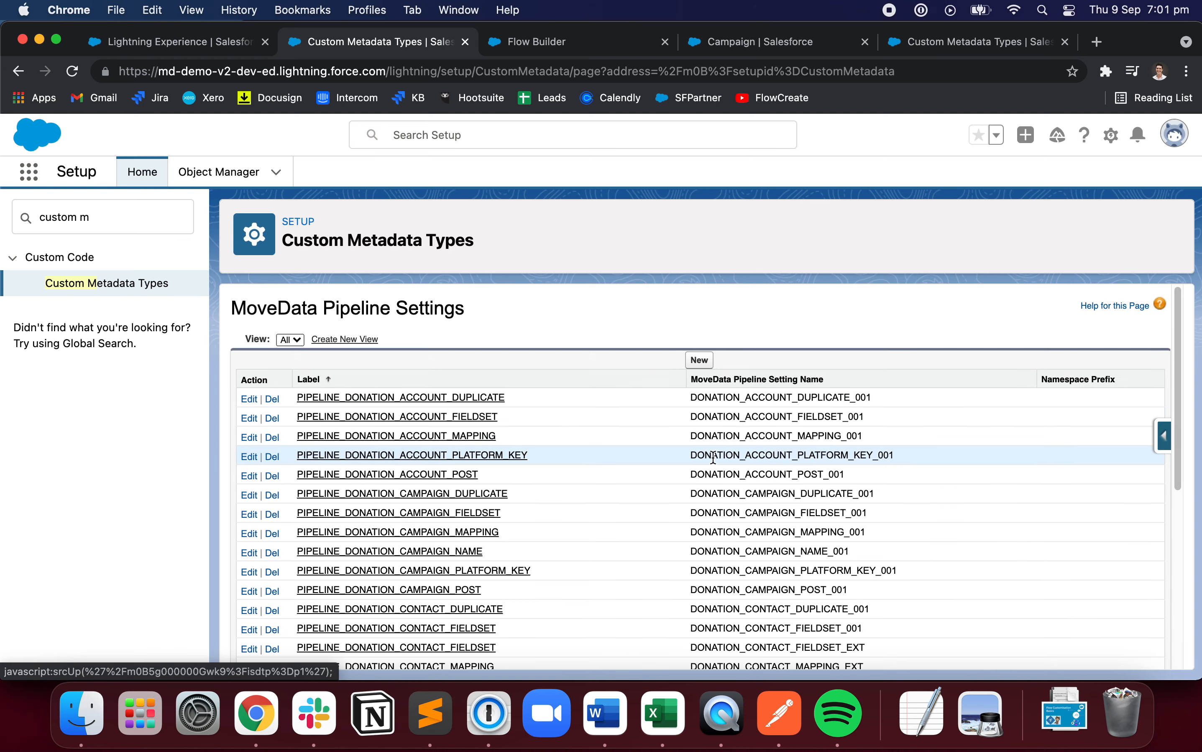
Step: Open the PIPELINE_DONATION_CAMPAIGN_FIELDSET and PIPELINE_DONATION_CAMPAIGN_MAPPING records in separate browser tabs
scroll(619, 464, down, 1)
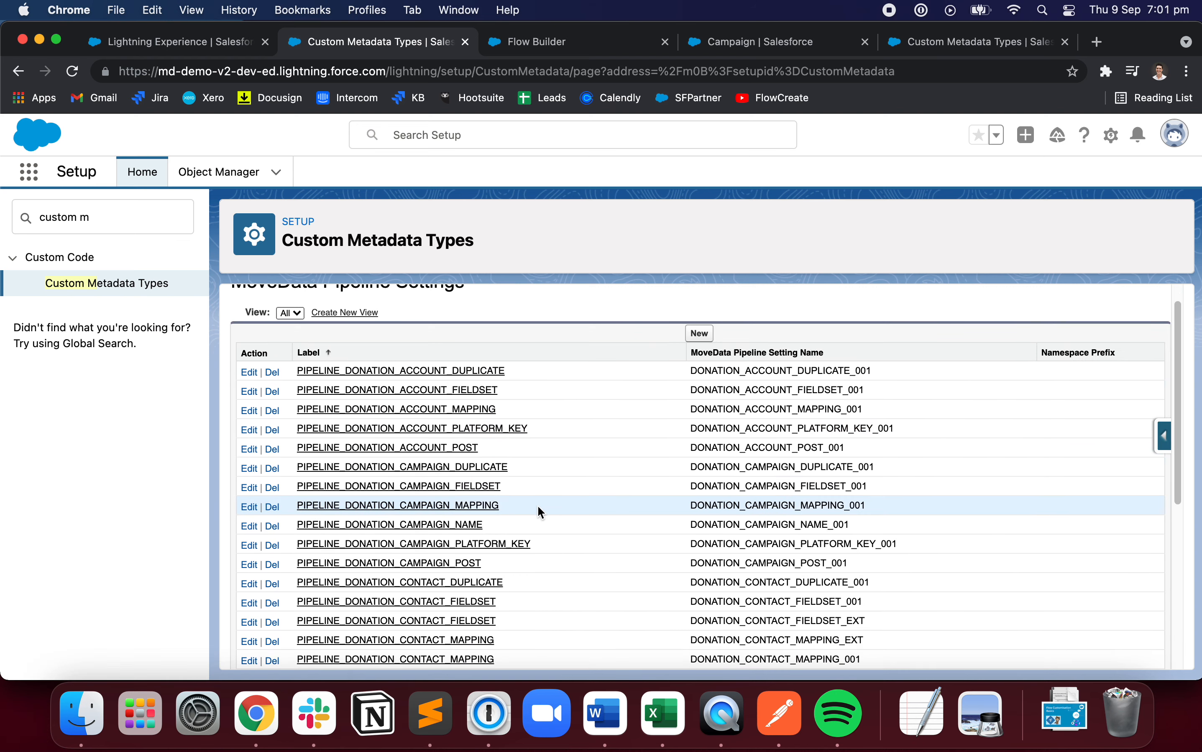
right_click(485, 487)
click(558, 405)
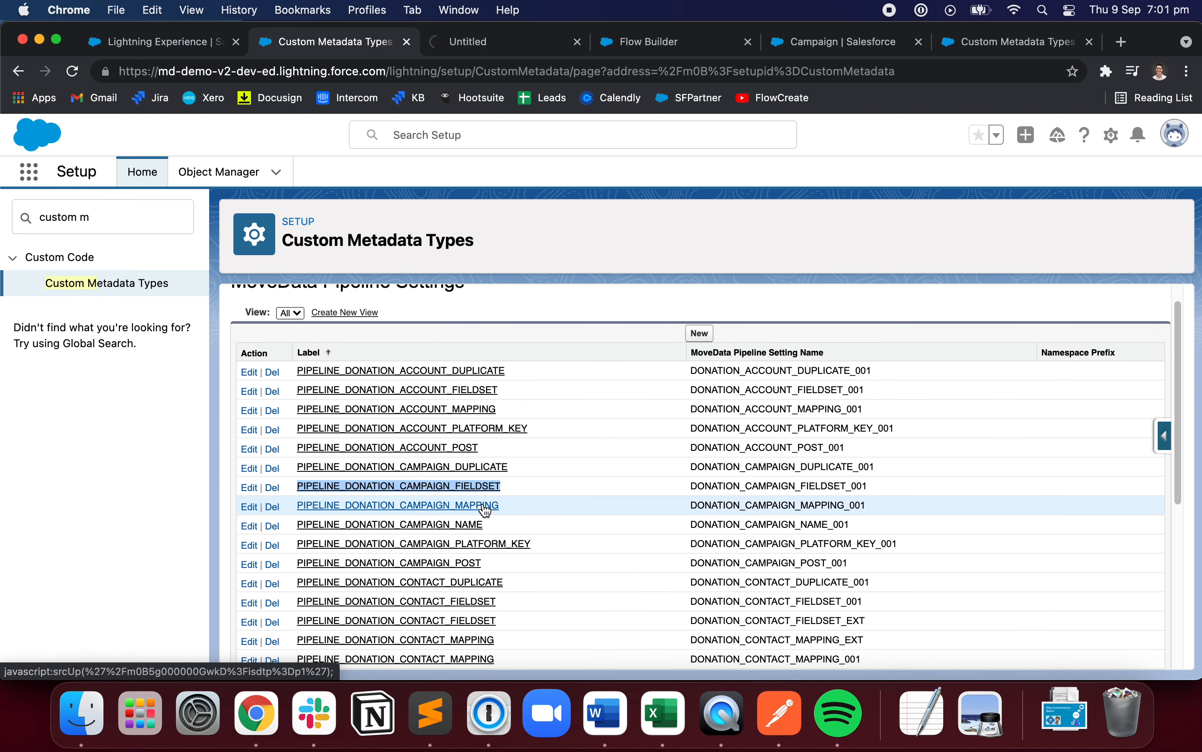
right_click(483, 506)
click(568, 407)
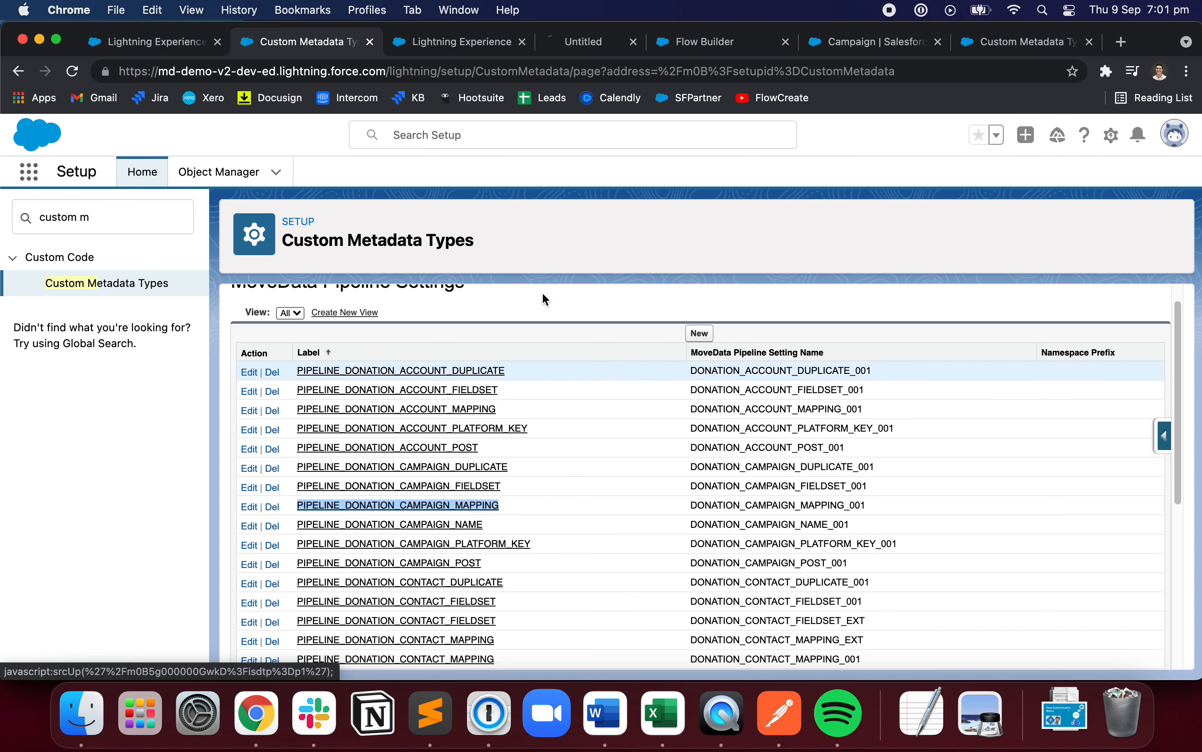
Step: Clone the PIPELINE_DONATION_CAMPAIGN_FIELDSET record and set its Handler to MoveData_Campaign_Fieldset_Ext, copied from Sublime Text
click(446, 46)
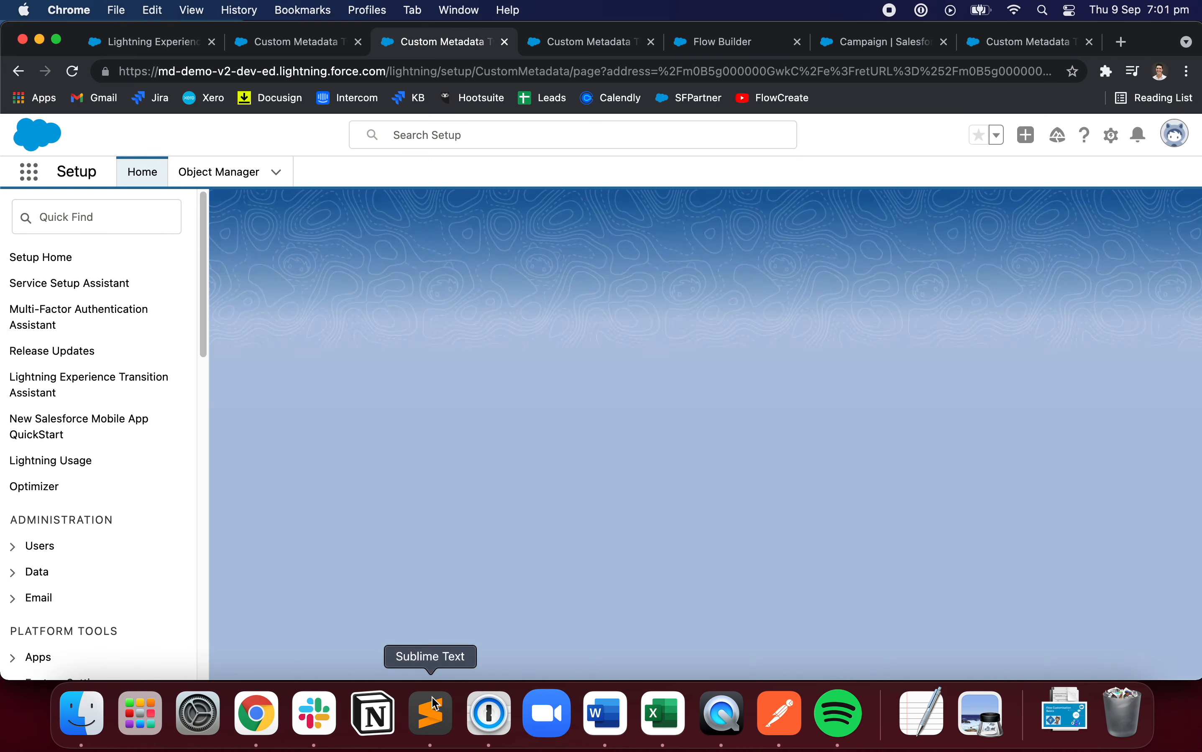
click(430, 714)
drag(256, 95, 63, 93)
key(super+c)
key(super+Tab)
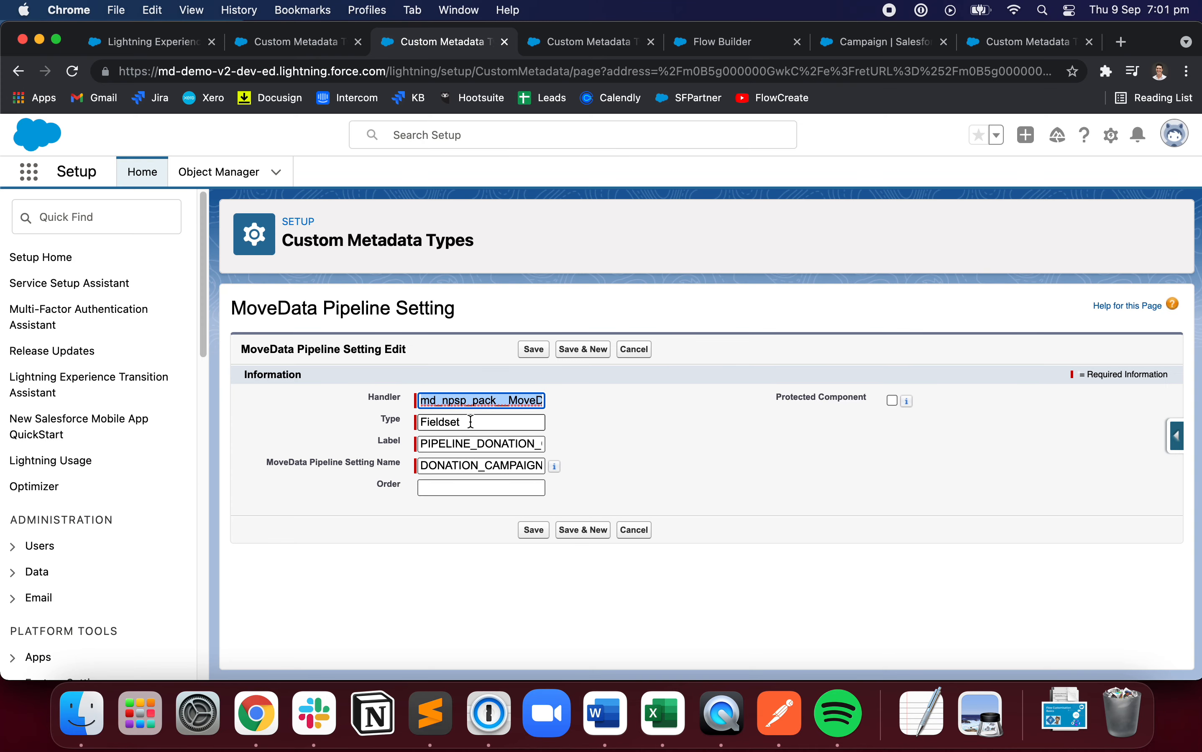
key(super+v)
Step: Change the ending of the cloned record's MoveData Pipeline Setting Name from 001 to EXT and save the record
click(512, 464)
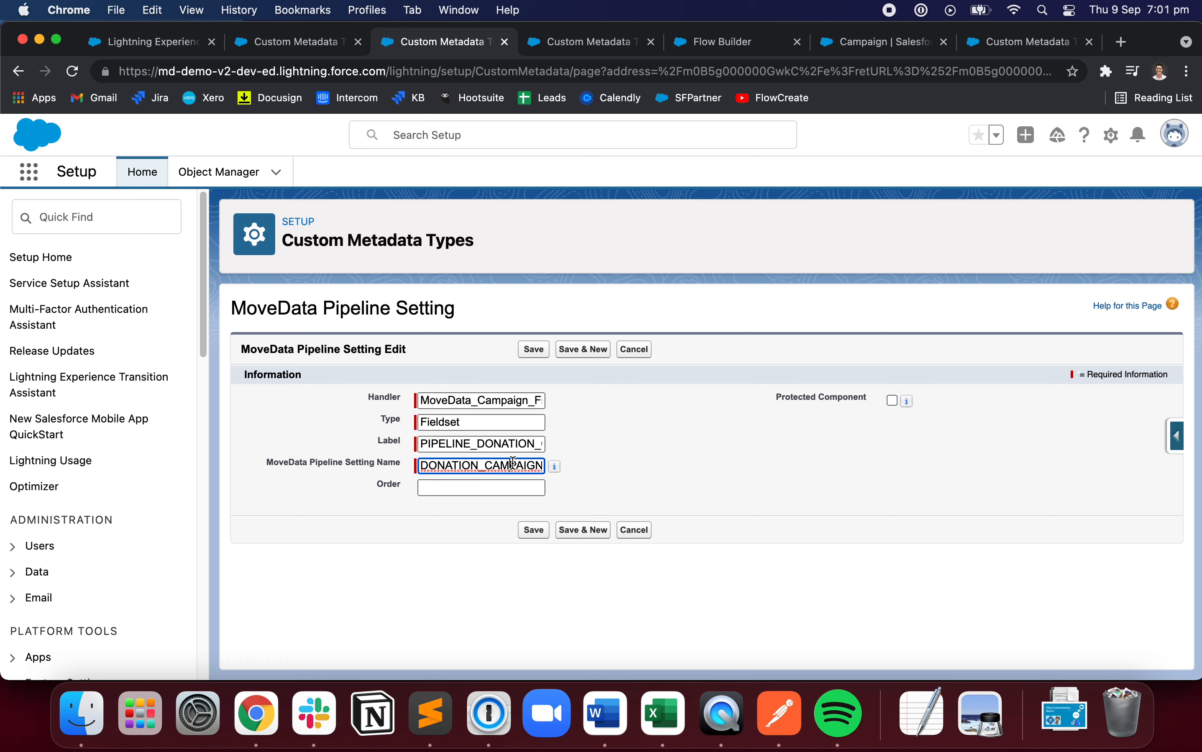
key(super+Right)
key(BackSpace)
key(BackSpace)
key(BackSpace)
text(EXT)
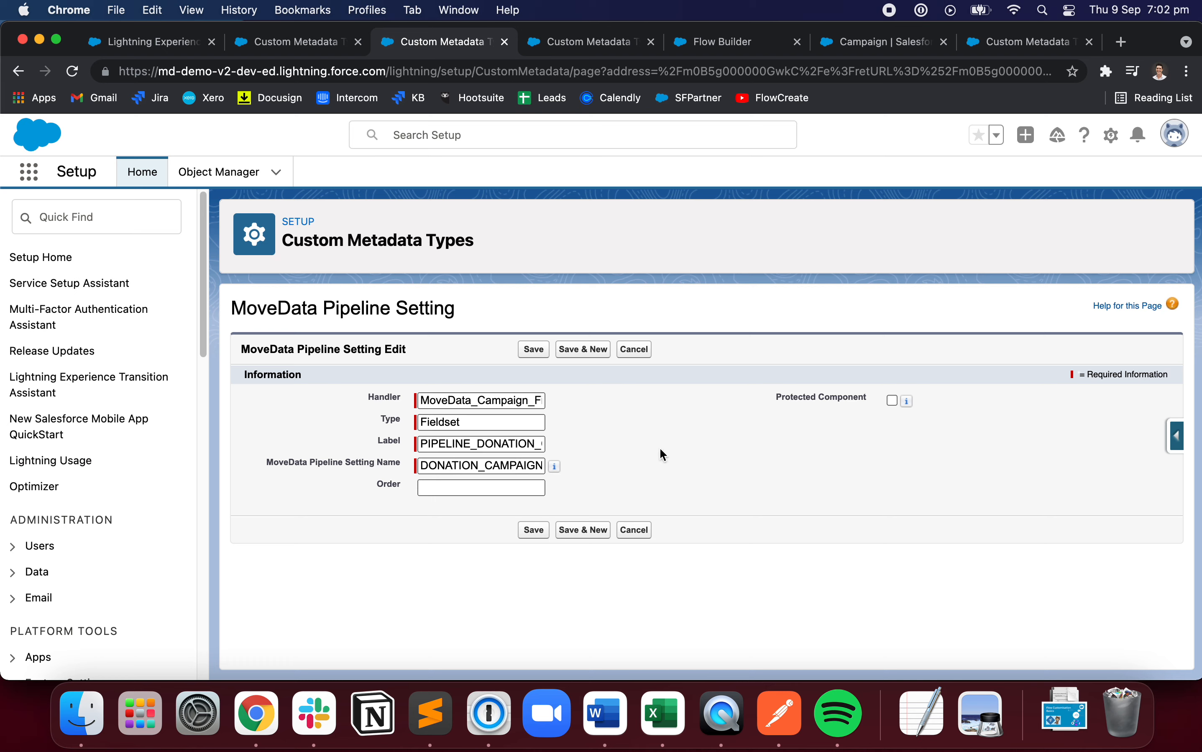
click(533, 530)
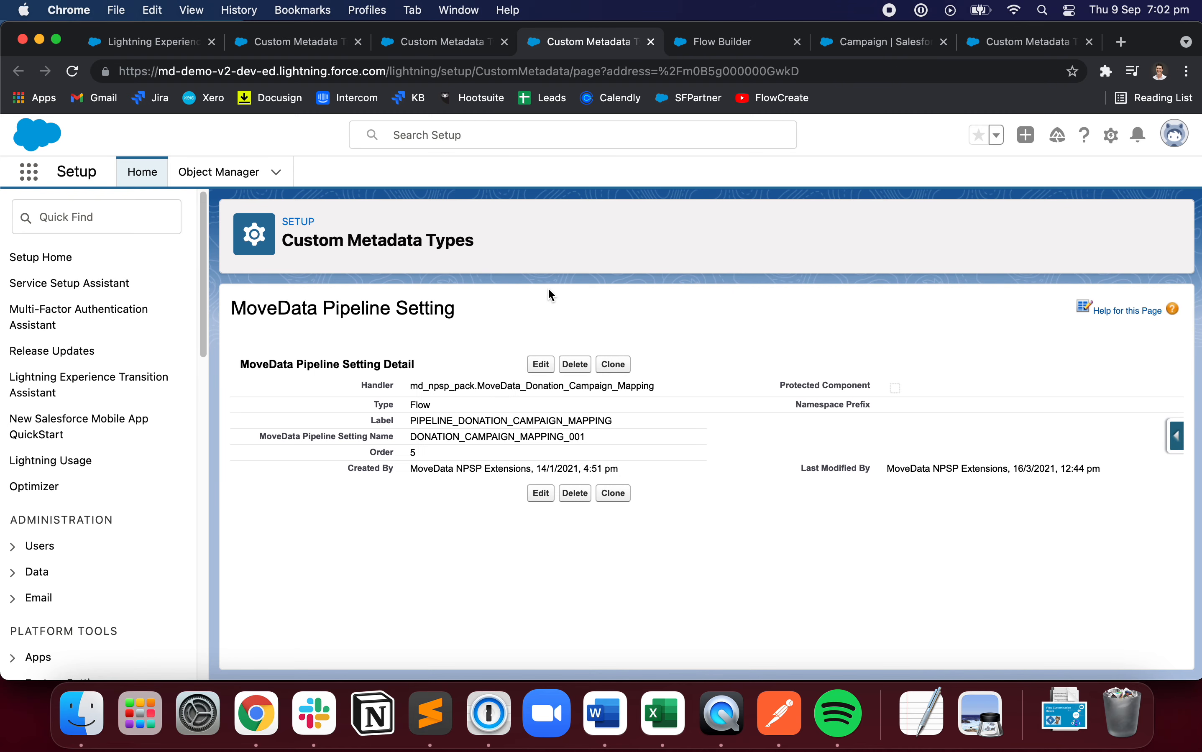
Step: Clone the PIPELINE_DONATION_CAMPAIGN_MAPPING record and set its Handler to MoveData_Donation_Campaign_Mapping_Ext, copied from Sublime Text
key(super+Tab)
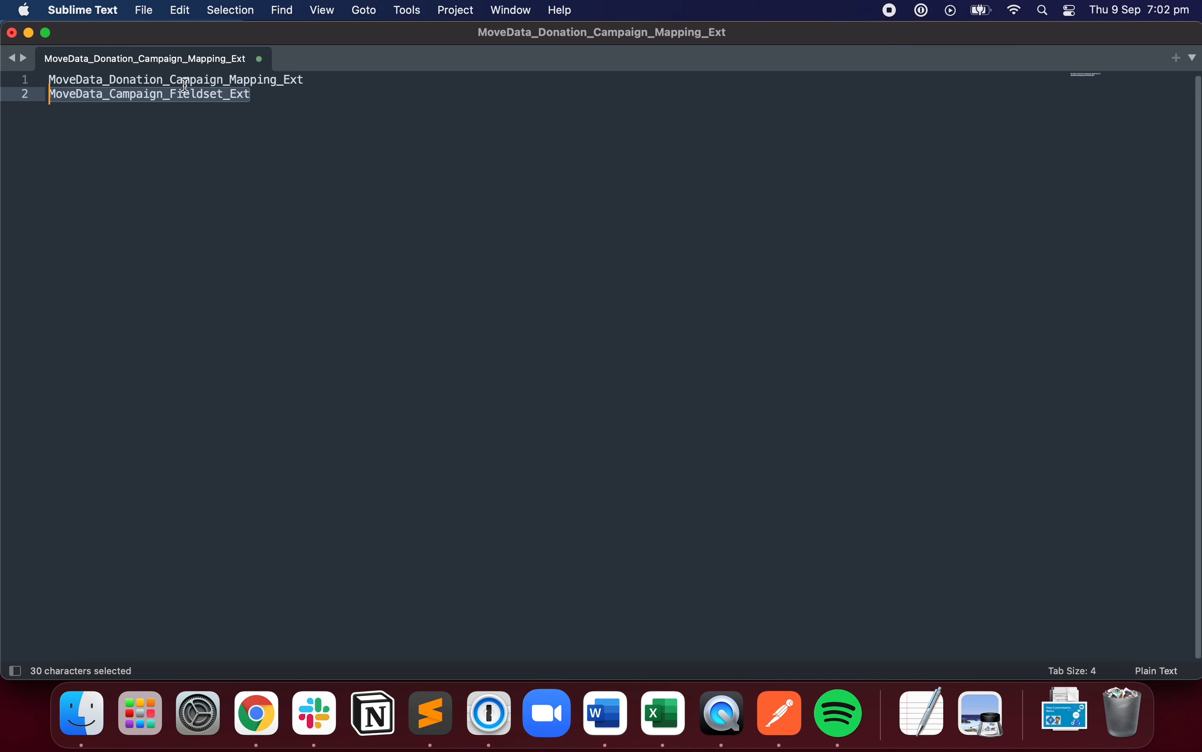
drag(328, 80, 44, 62)
key(super+c)
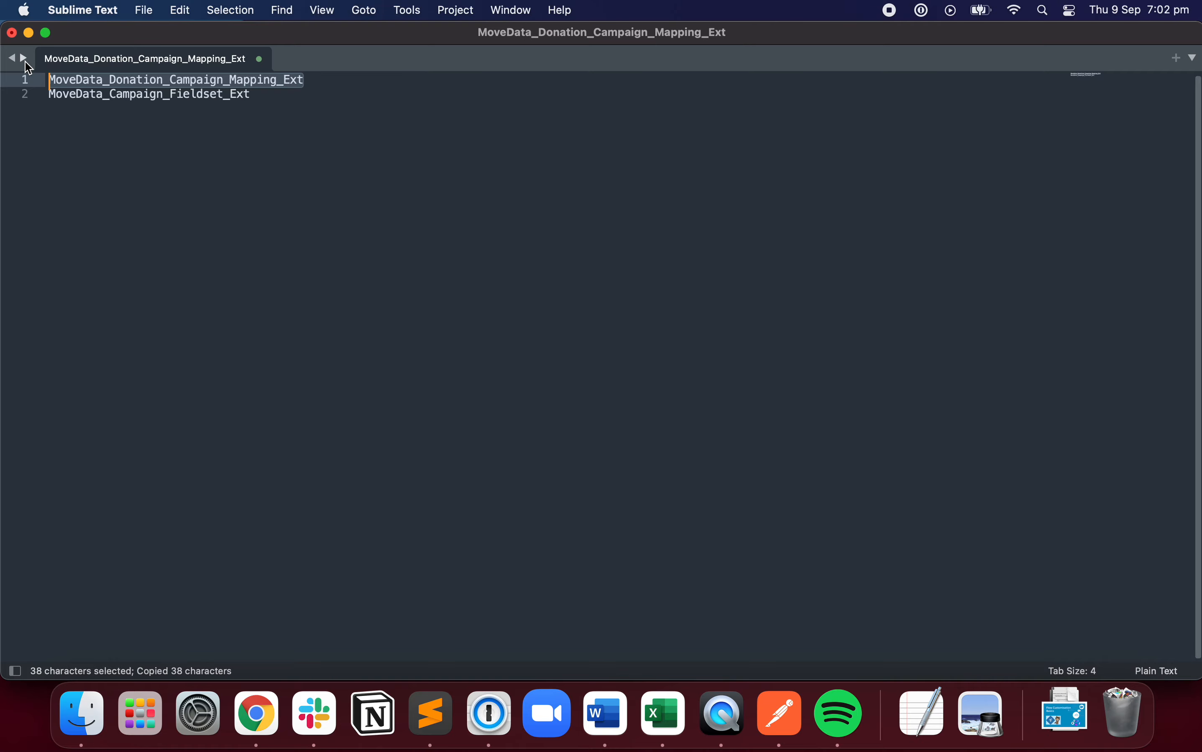
key(super+Tab)
key(super+v)
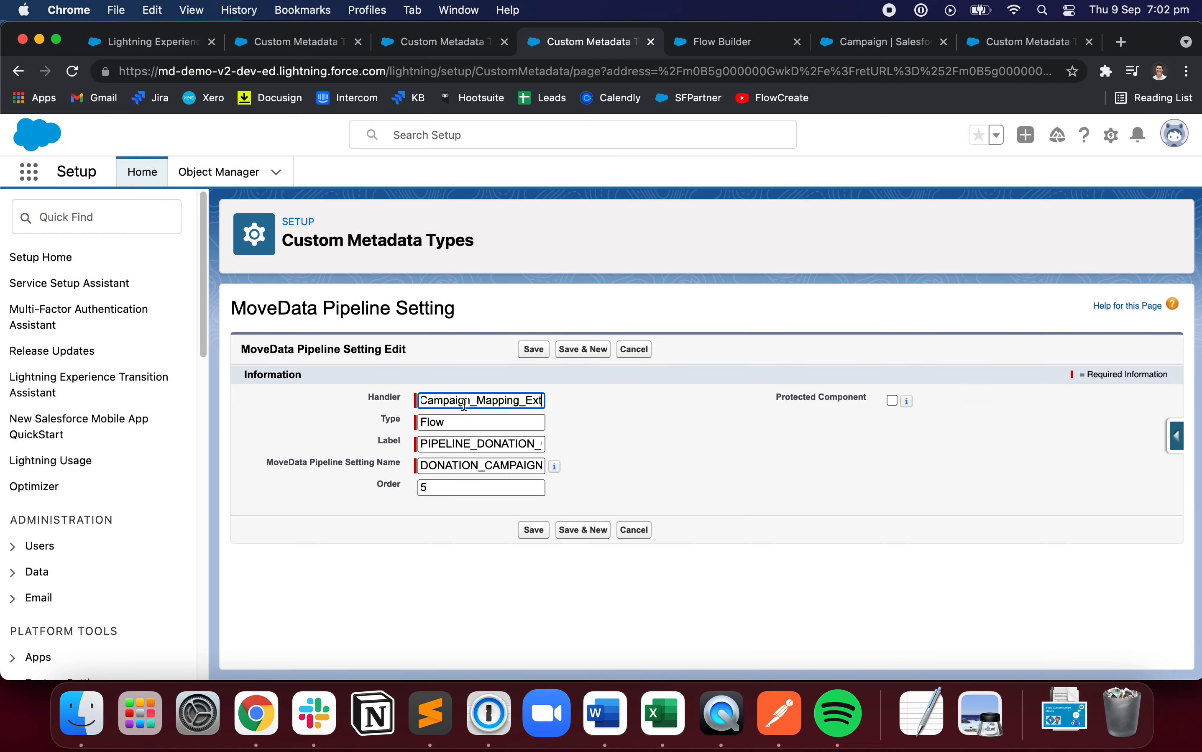
Step: Change the ending of the cloned mapping record's MoveData Pipeline Setting Name from 001 to EXT
click(517, 466)
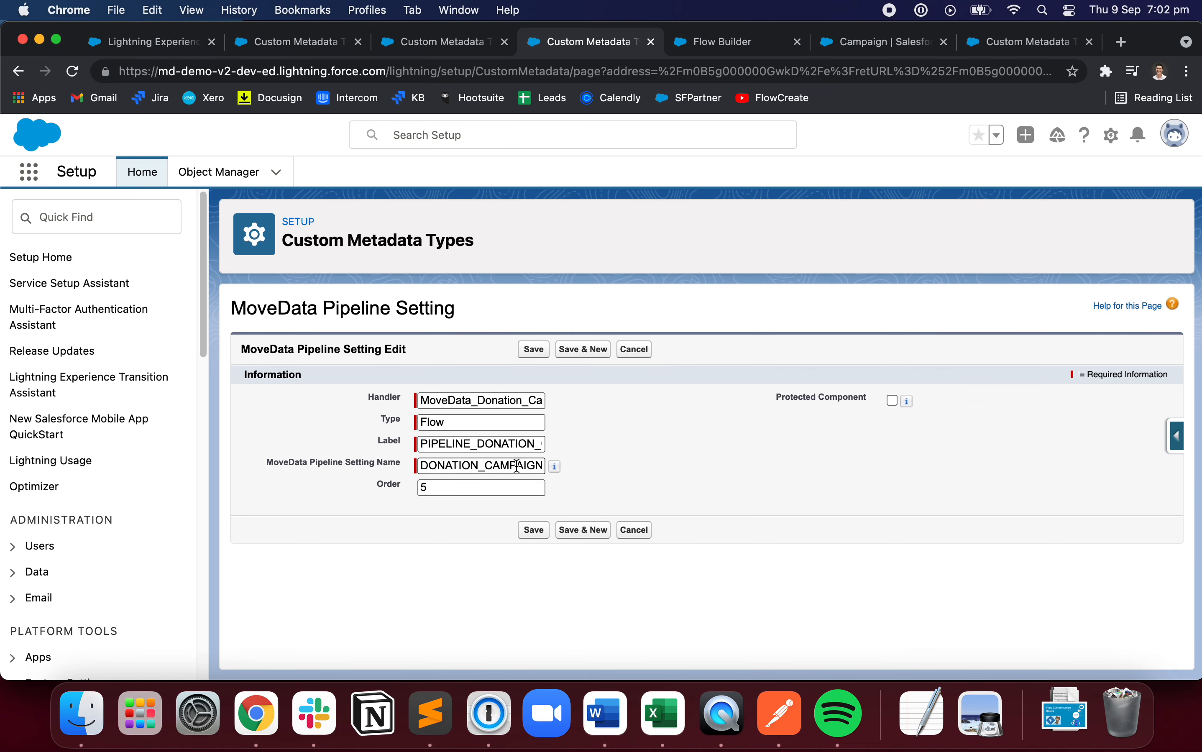
key(super+Right)
key(BackSpace)
key(BackSpace)
key(BackSpace)
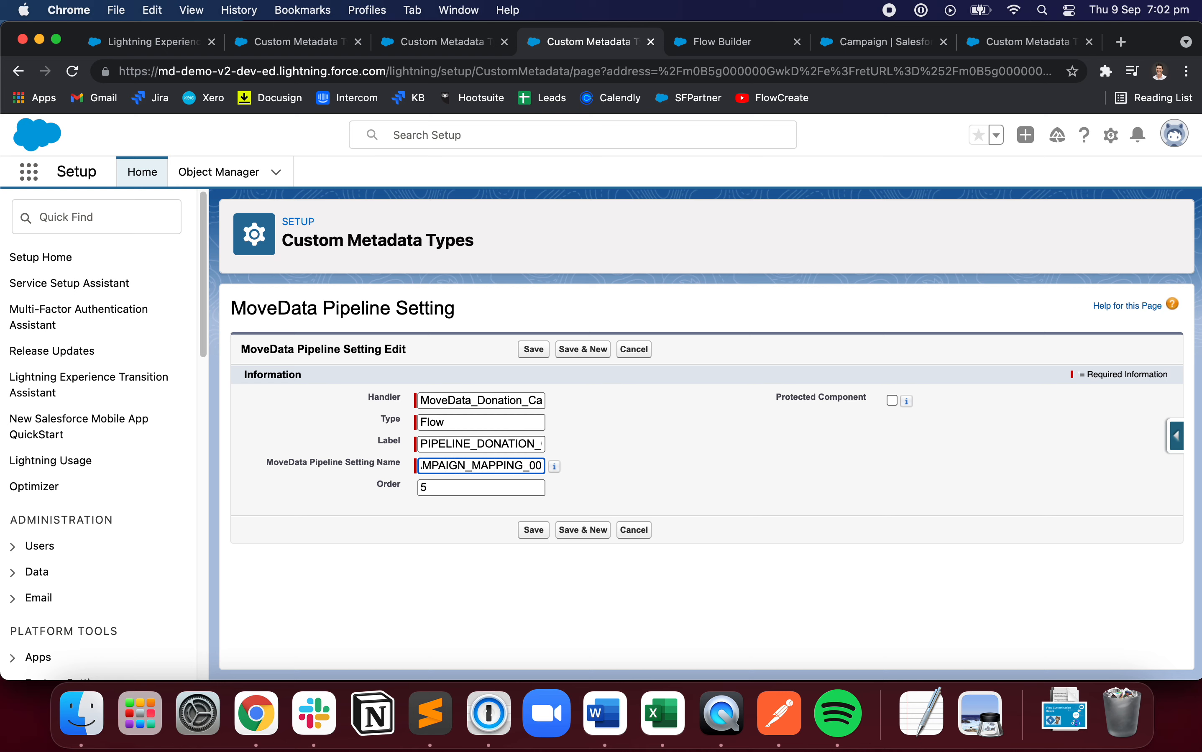
text(EXT)
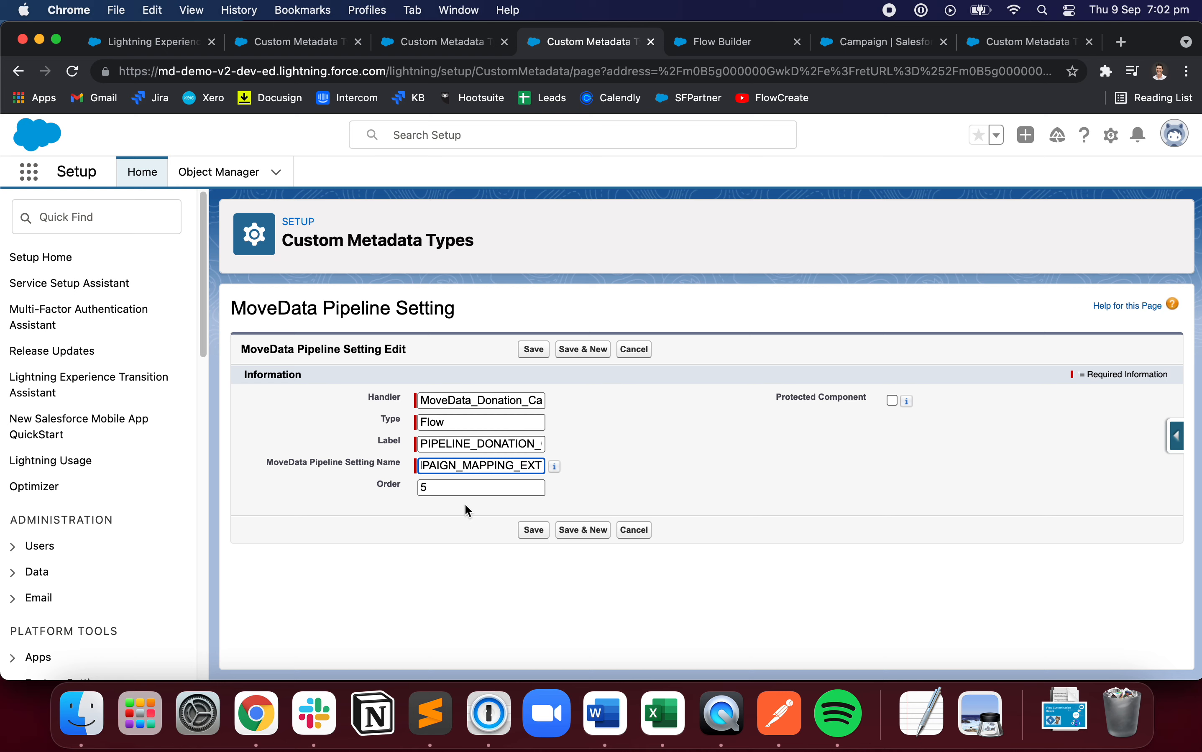
Step: Set the cloned mapping record's Order to 6 and save the record
click(469, 492)
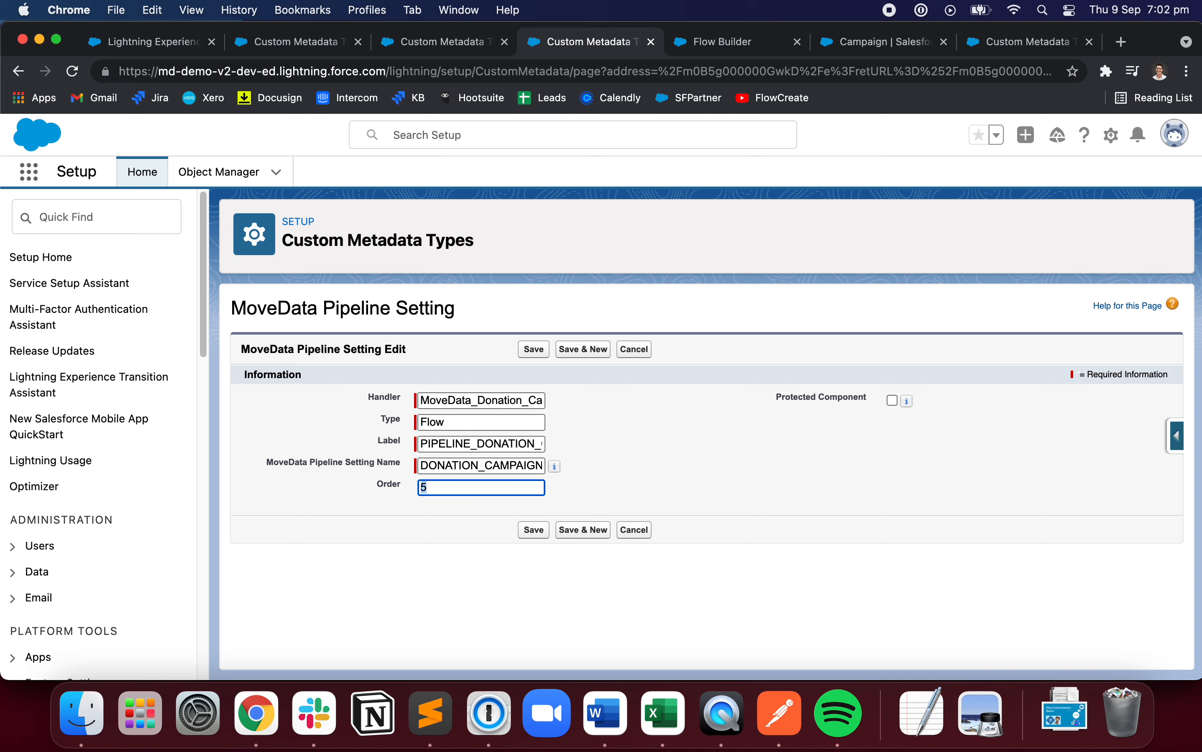
click(641, 445)
click(533, 530)
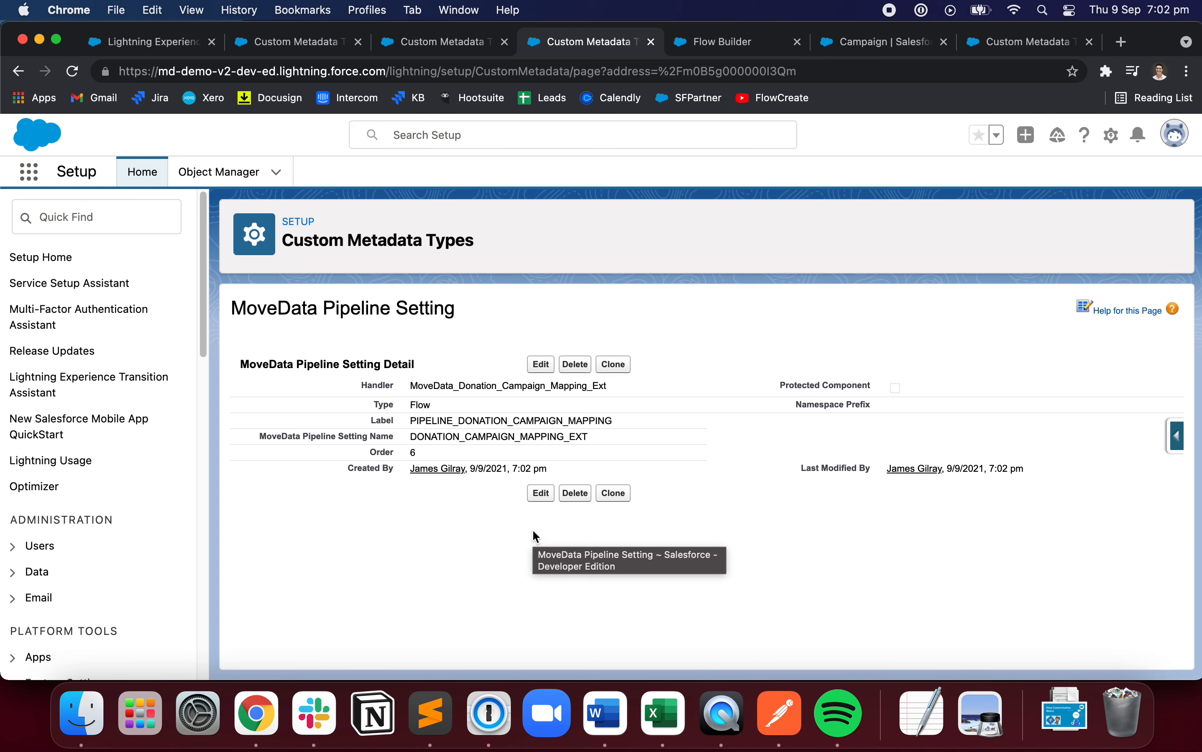
Step: From the summary of the Raisely profile.created notification, open the parent campaign and the fundraiser's campaign in separate browser tabs
click(165, 50)
scroll(508, 329, down, 20)
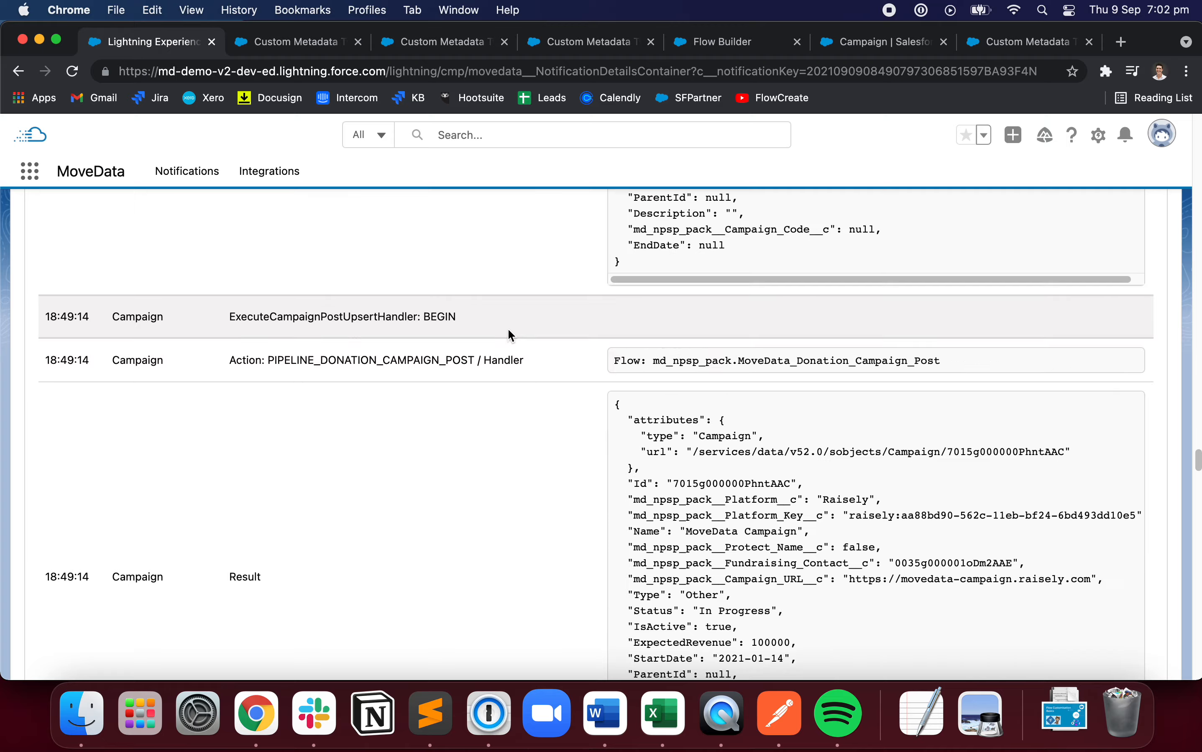
scroll(509, 332, up, 20)
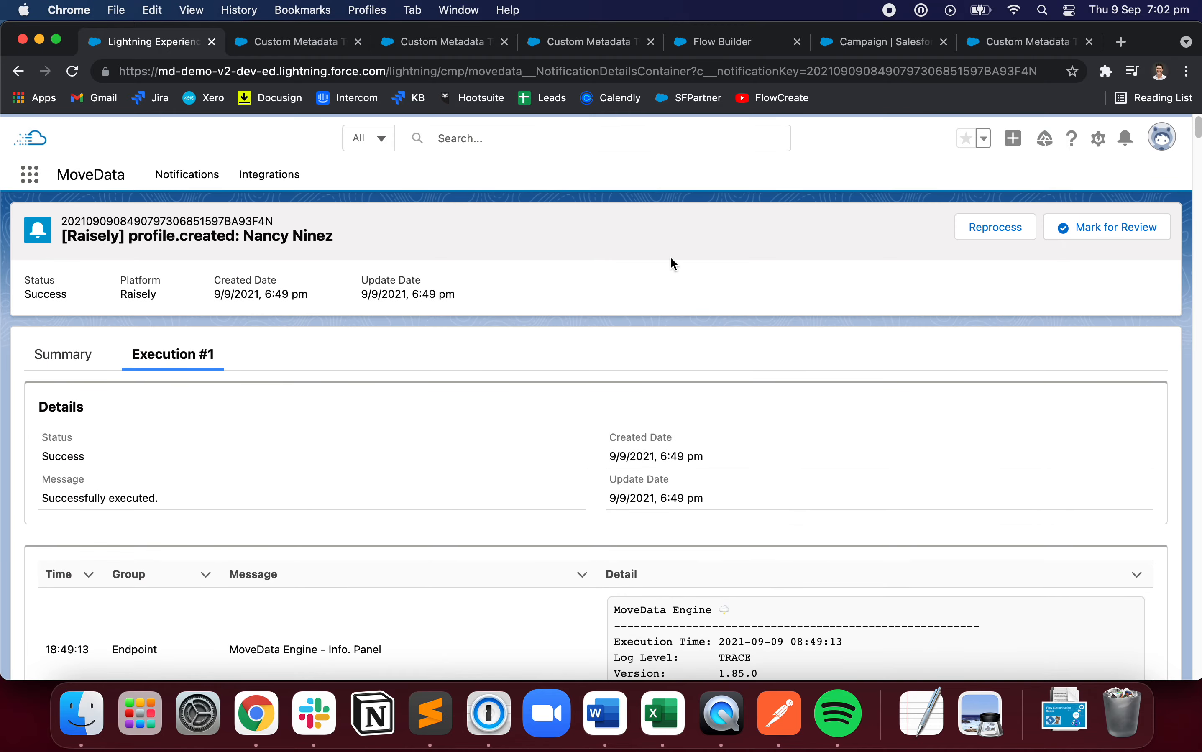
click(60, 351)
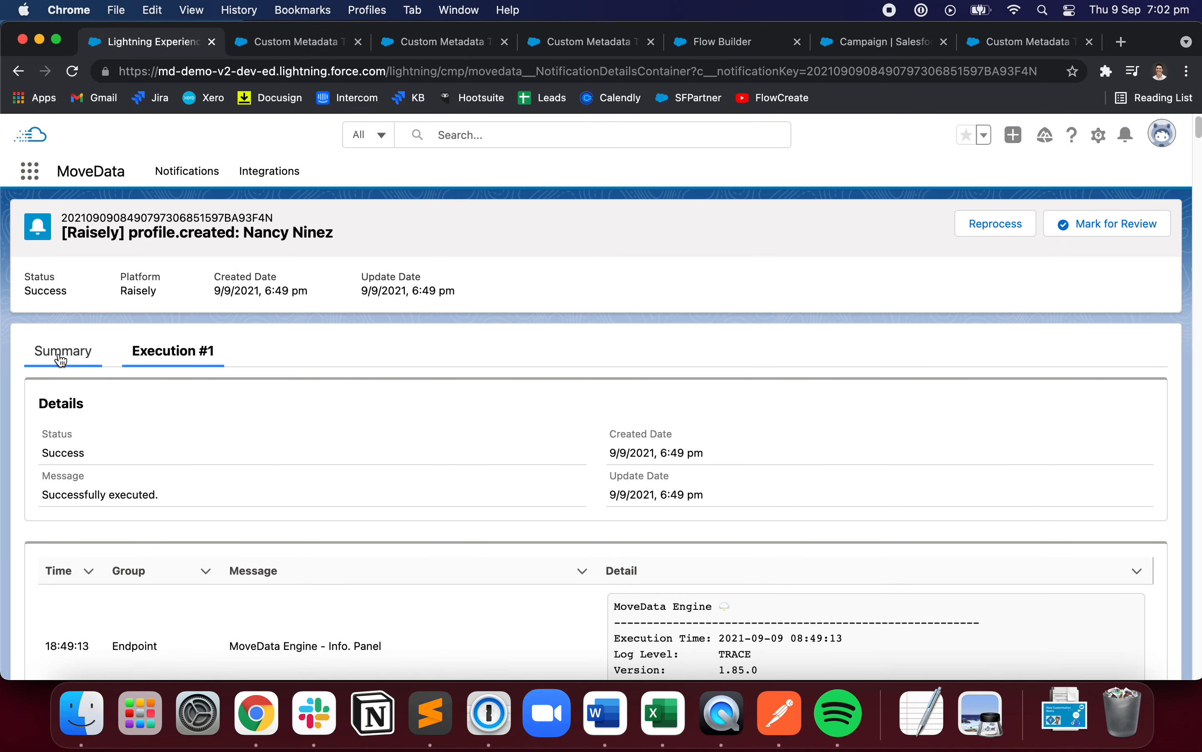
scroll(215, 527, down, 8)
right_click(151, 571)
click(215, 402)
right_click(215, 618)
click(295, 404)
Step: Check the Campaign Code in the details of MoveData Campaign and of the fundraiser's child campaign
click(253, 49)
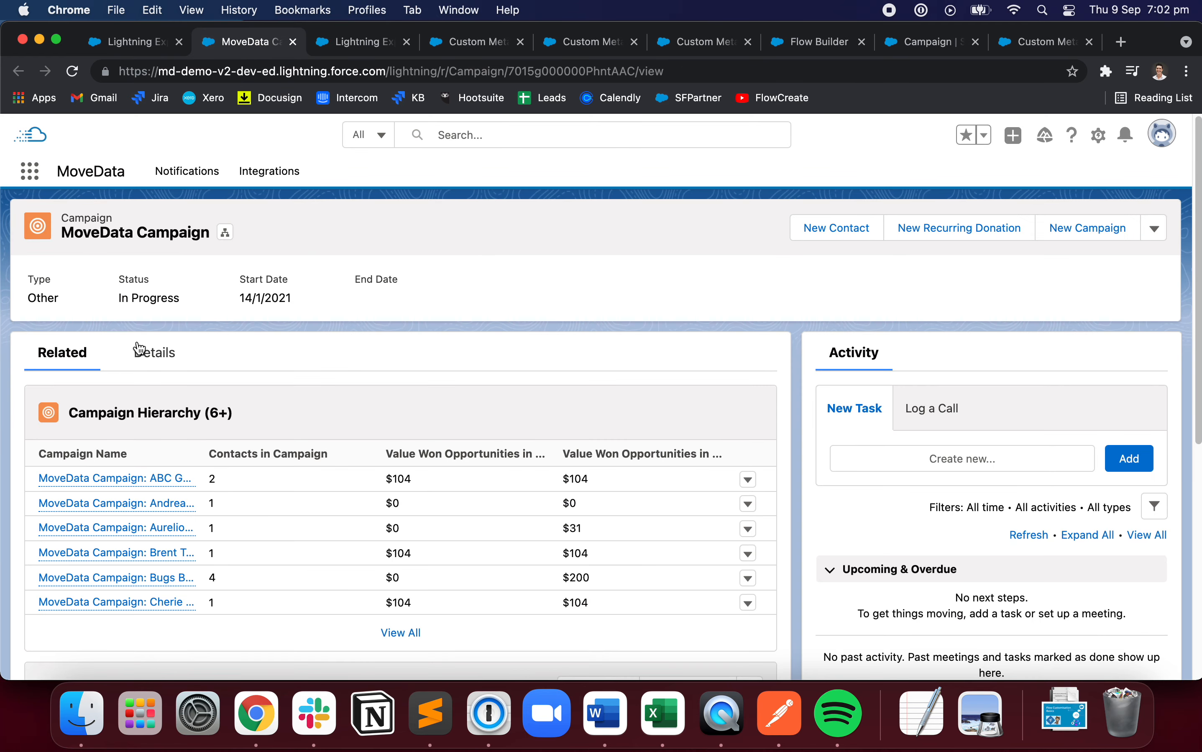
click(152, 352)
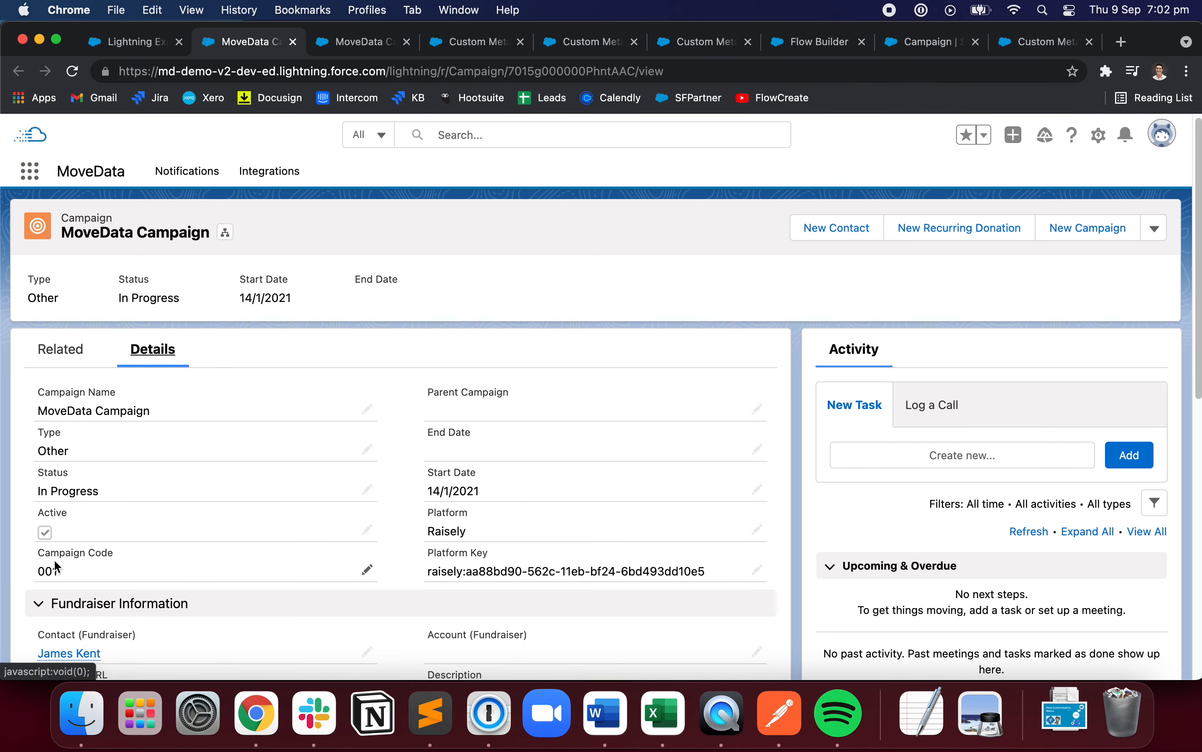
click(336, 47)
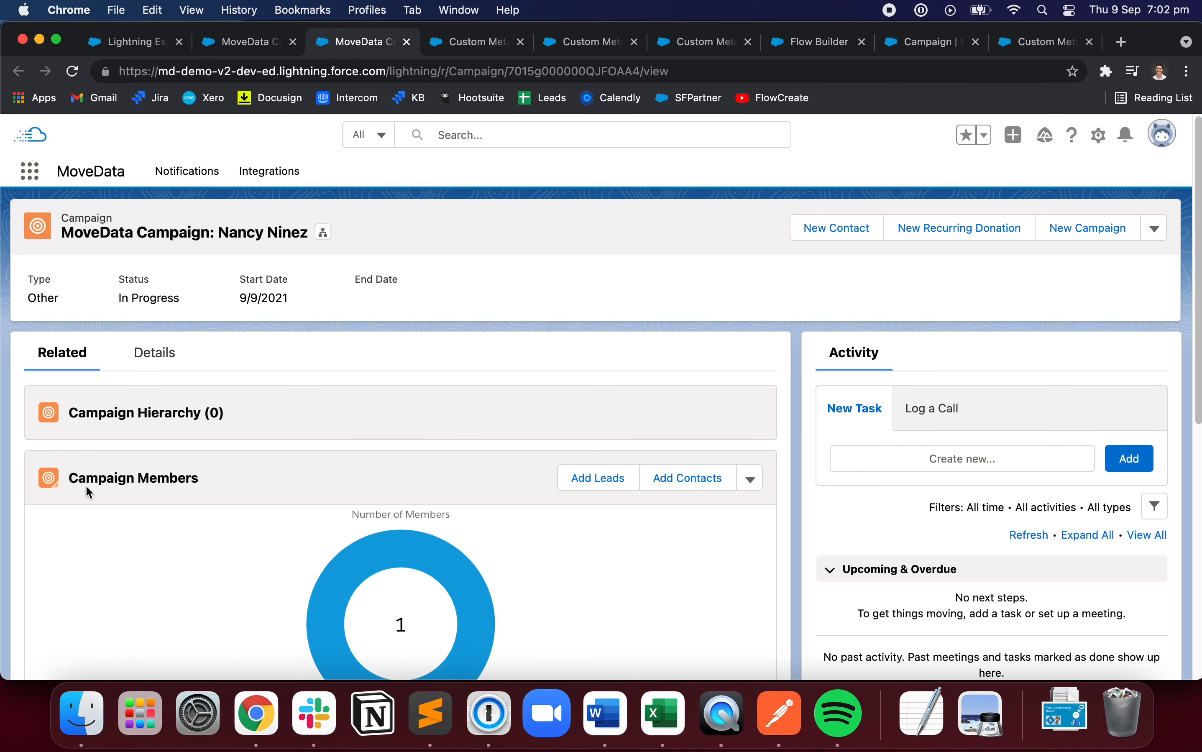
click(153, 352)
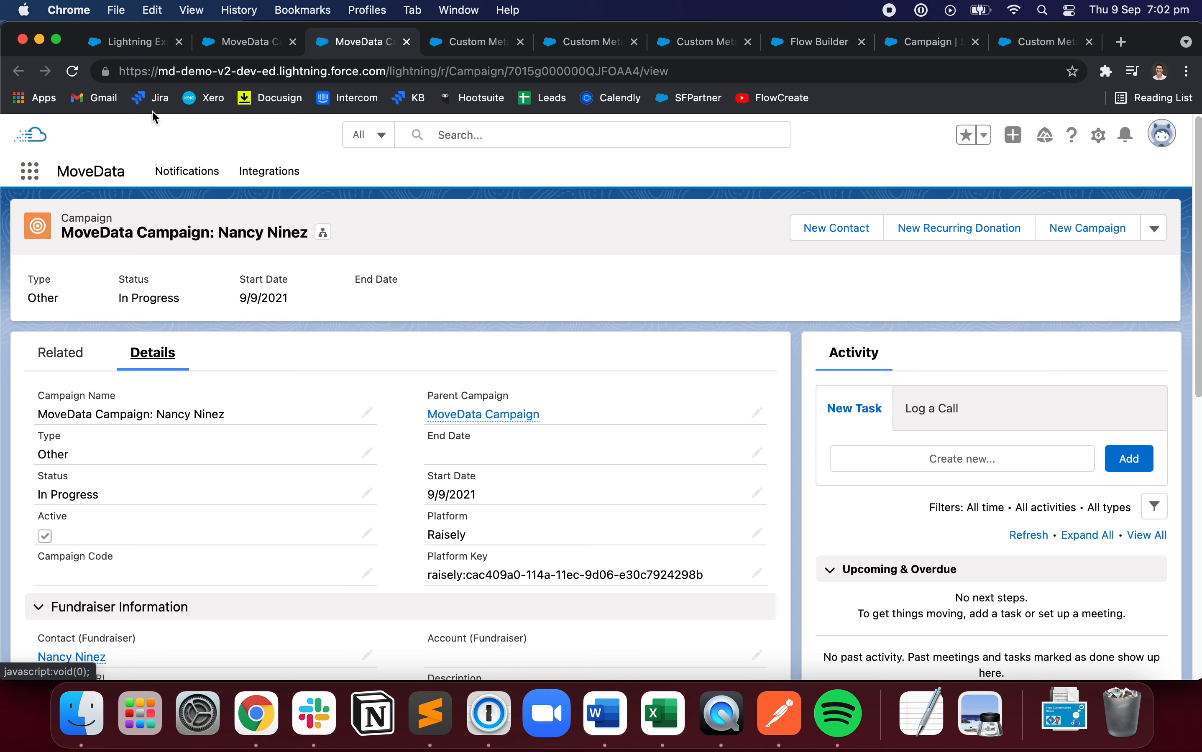
Step: Reprocess the Raisely profile.created notification in MoveData and confirm the reprocessing
click(131, 42)
scroll(904, 355, up, 10)
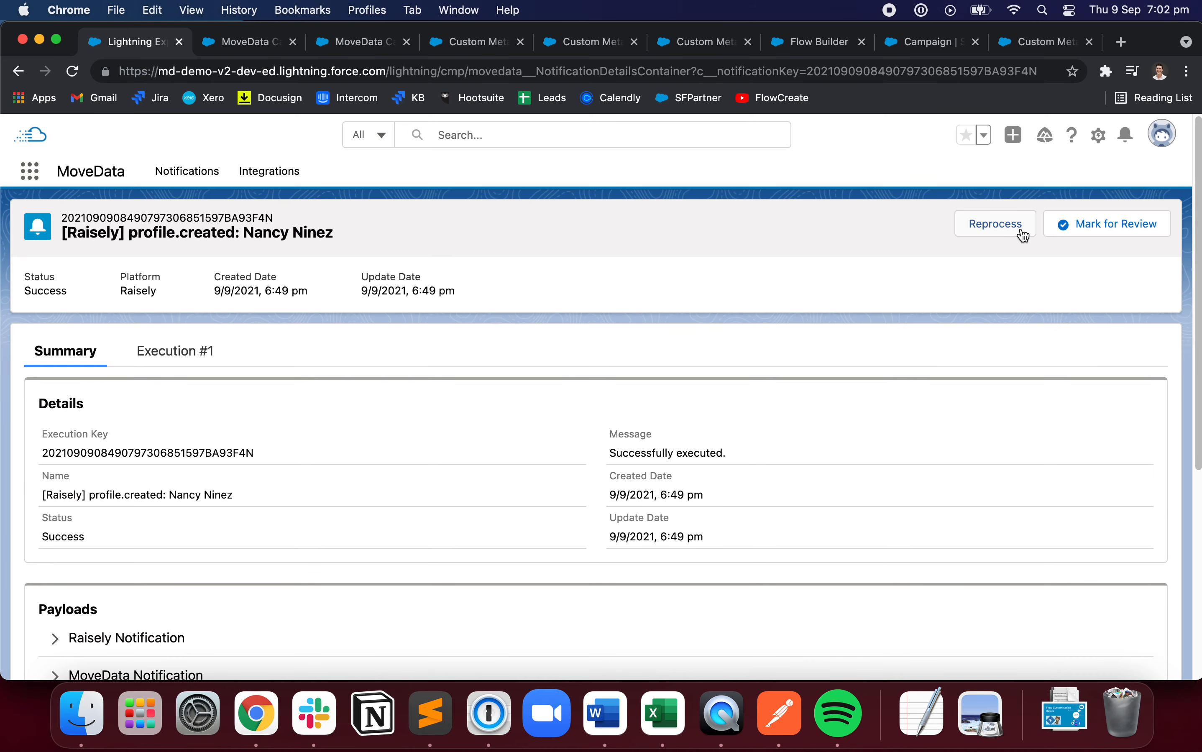
click(1019, 231)
click(618, 502)
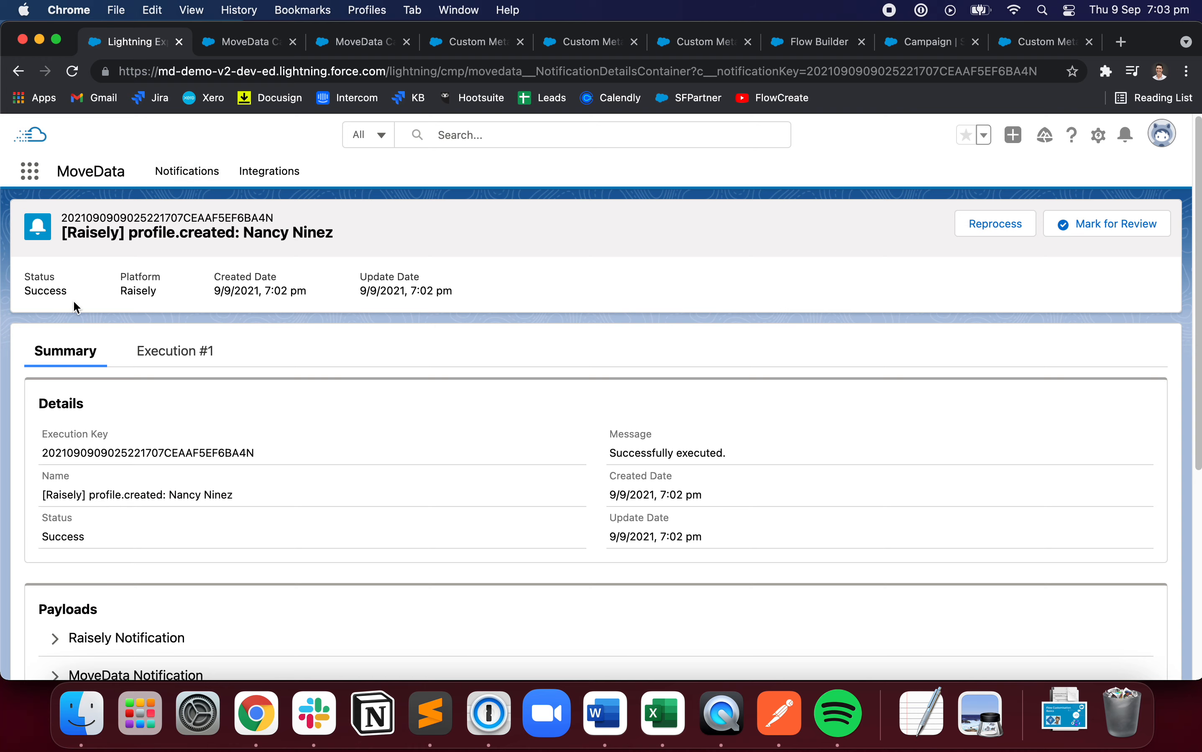
Step: Open both campaign records listed in the reprocessed notification's summary in new browser tabs
scroll(249, 339, down, 7)
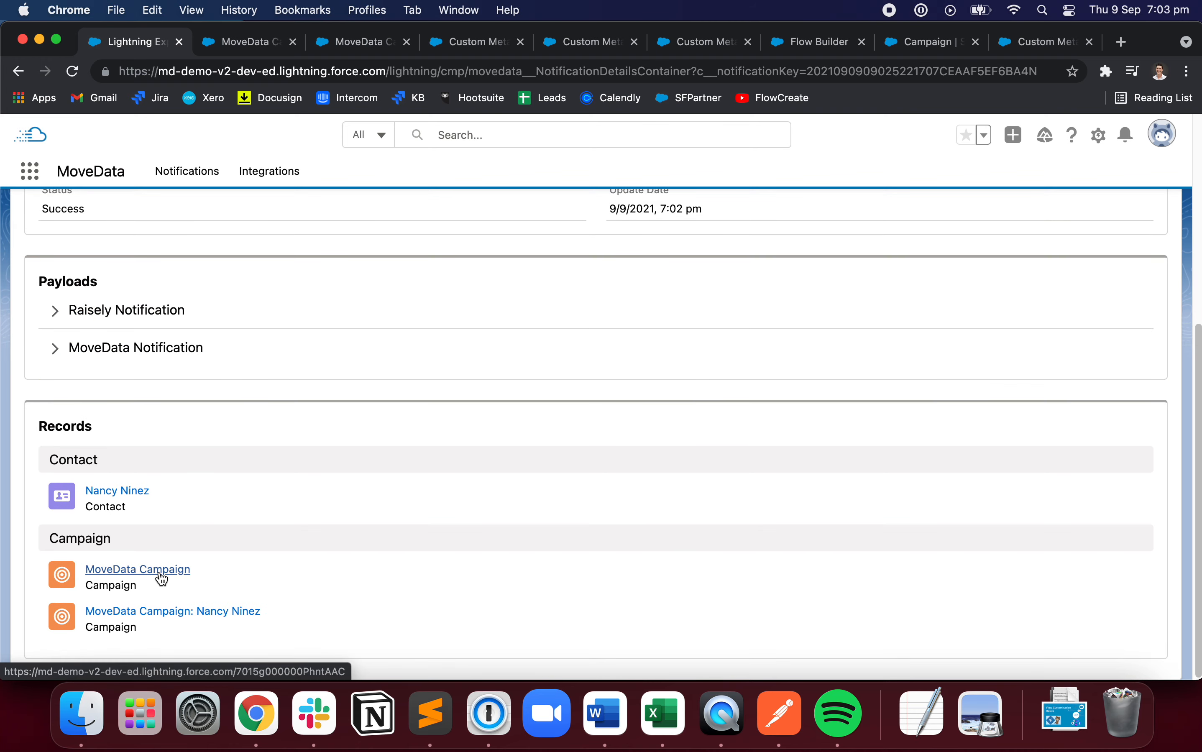
right_click(162, 577)
click(221, 403)
right_click(206, 613)
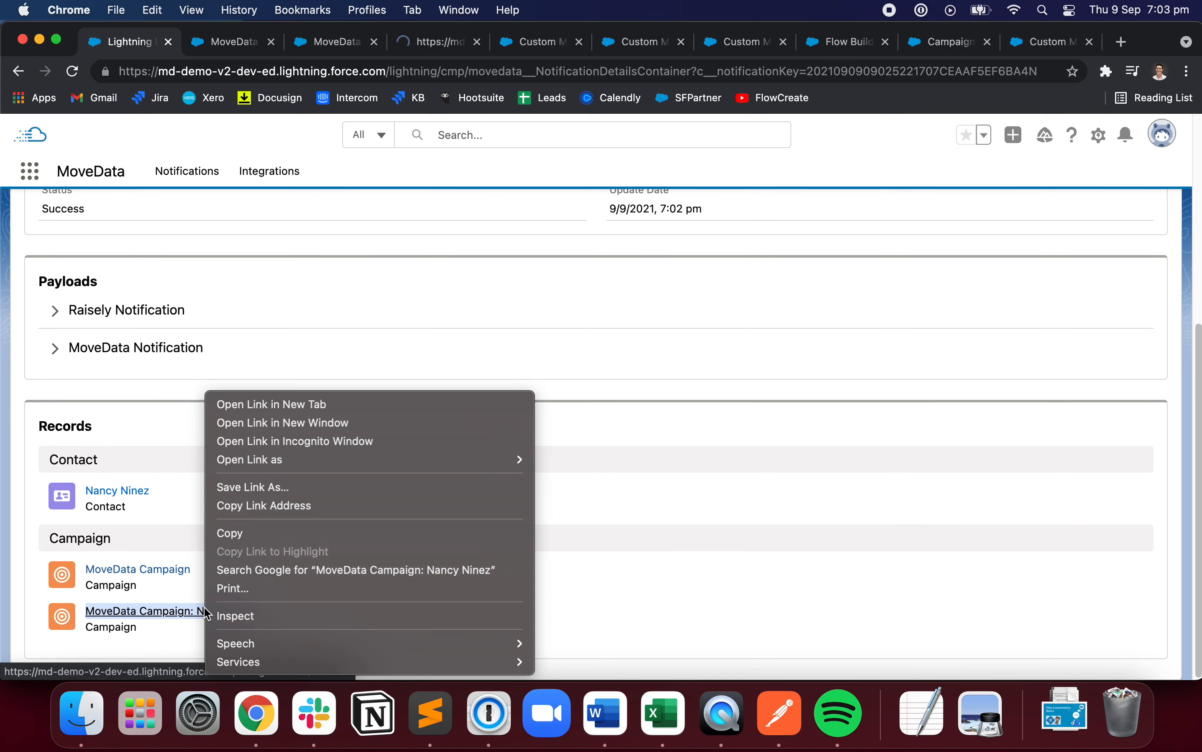
click(290, 404)
Step: Compare the Campaign Code in the details of the parent and the fundraiser's campaign after reprocessing
click(403, 47)
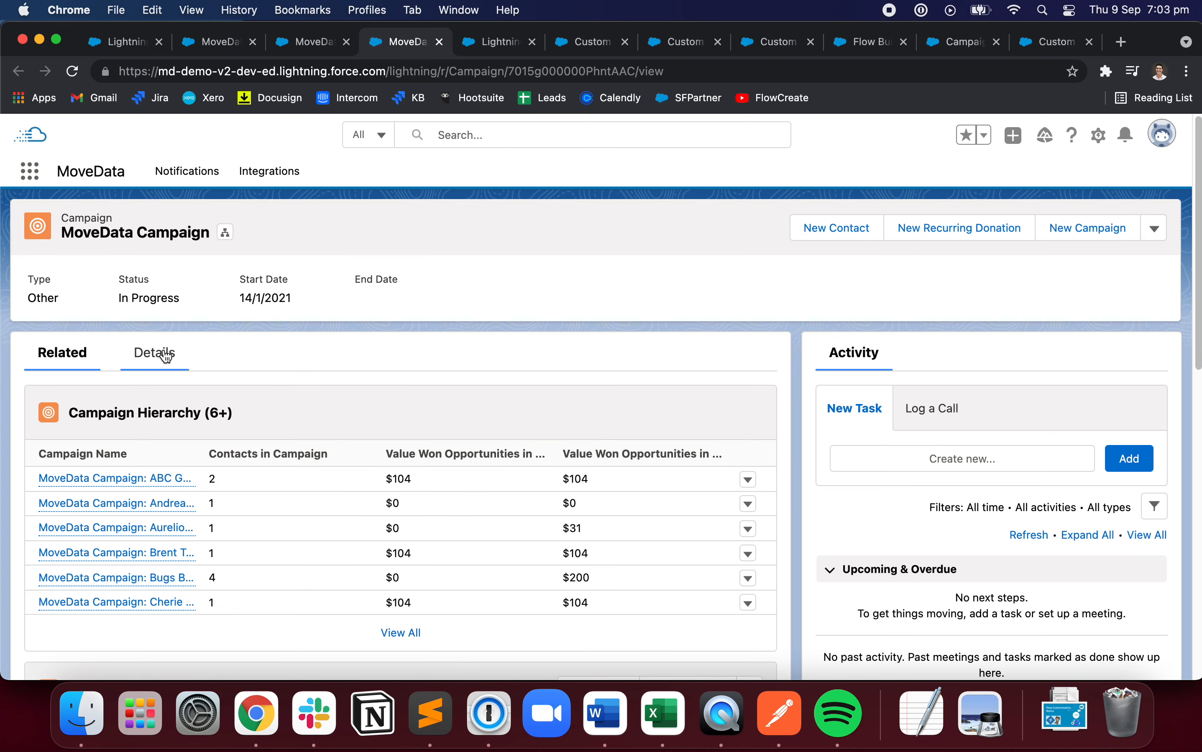
click(157, 367)
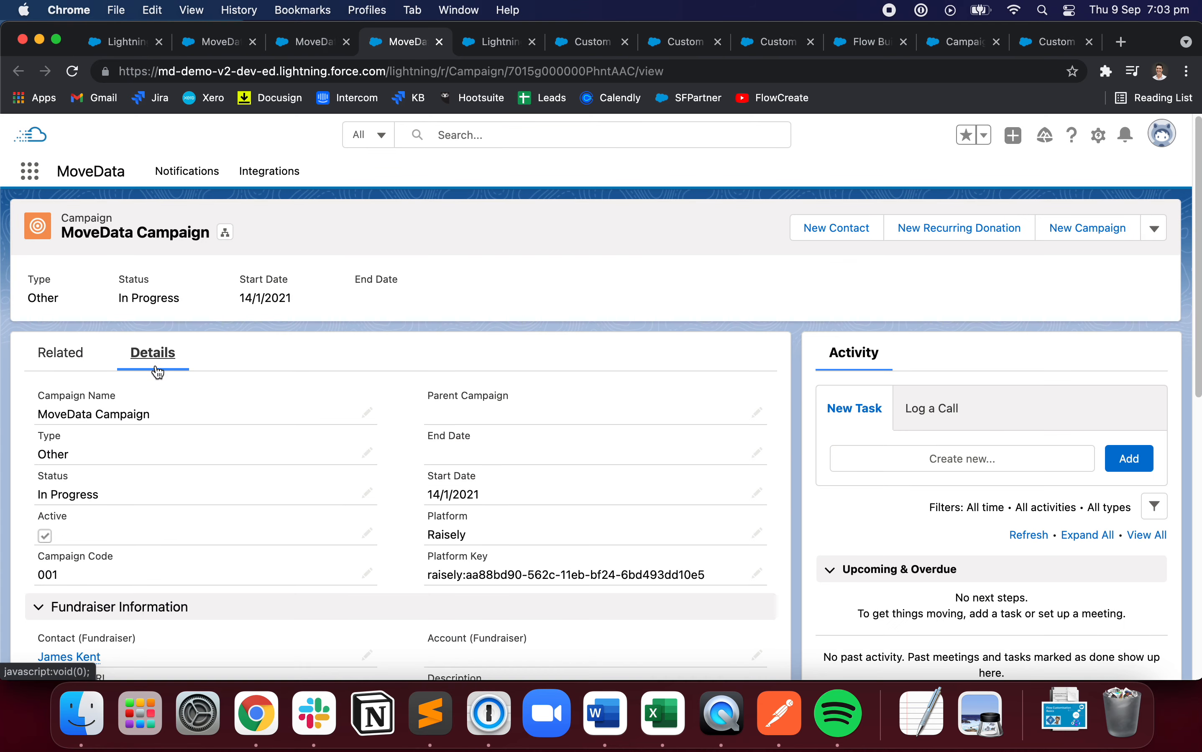
scroll(161, 526, down, 1)
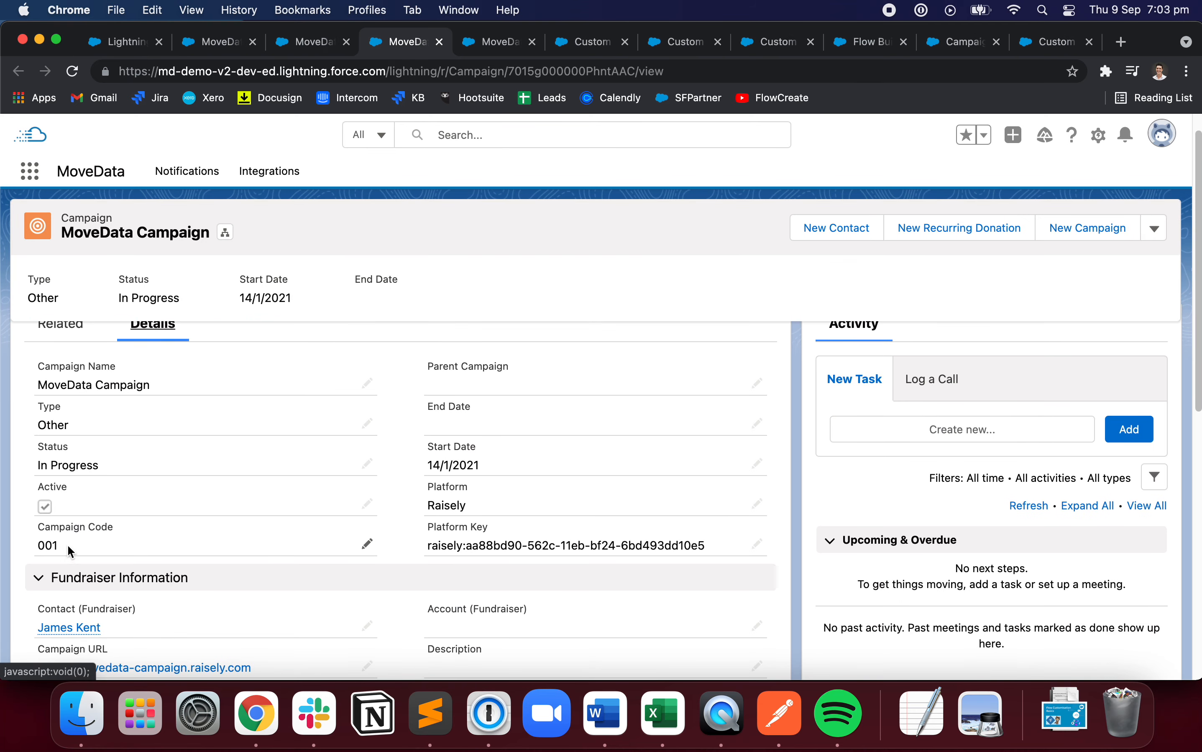
click(490, 49)
click(159, 363)
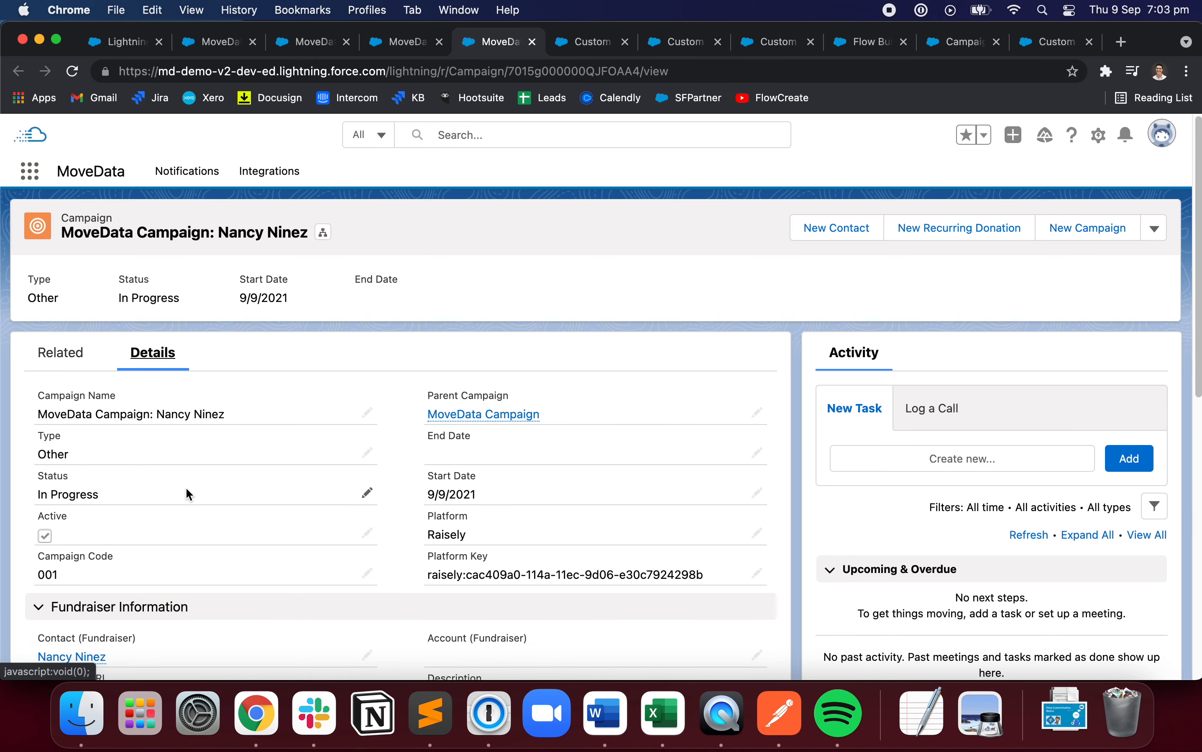
scroll(149, 512, down, 1)
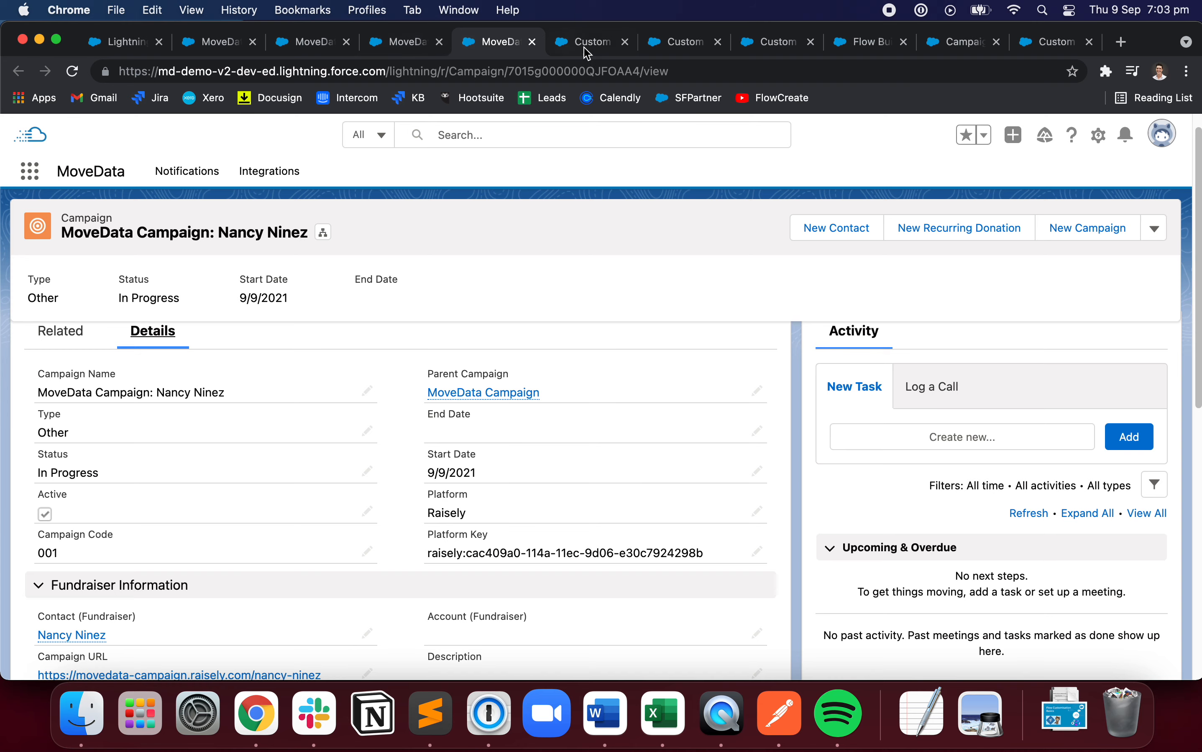
Step: Review the Set General Campaign Code assignment in the campaign mapping flow and close it without changes
click(859, 50)
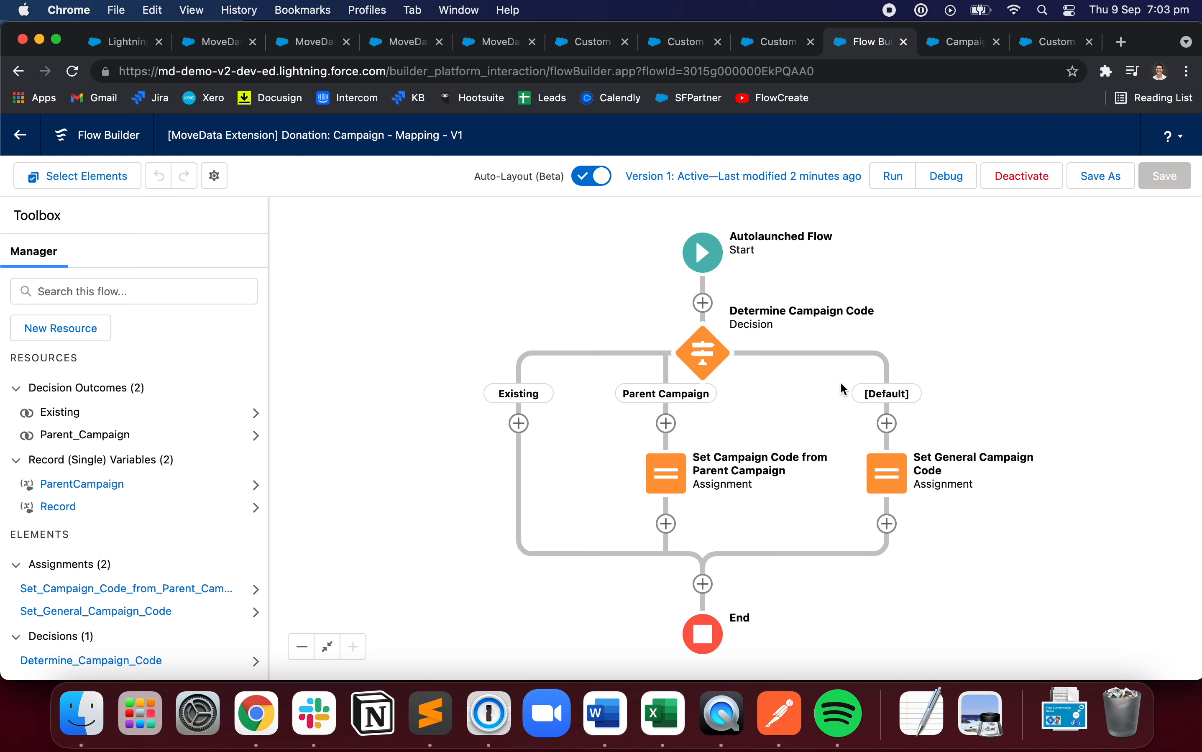
double_click(886, 473)
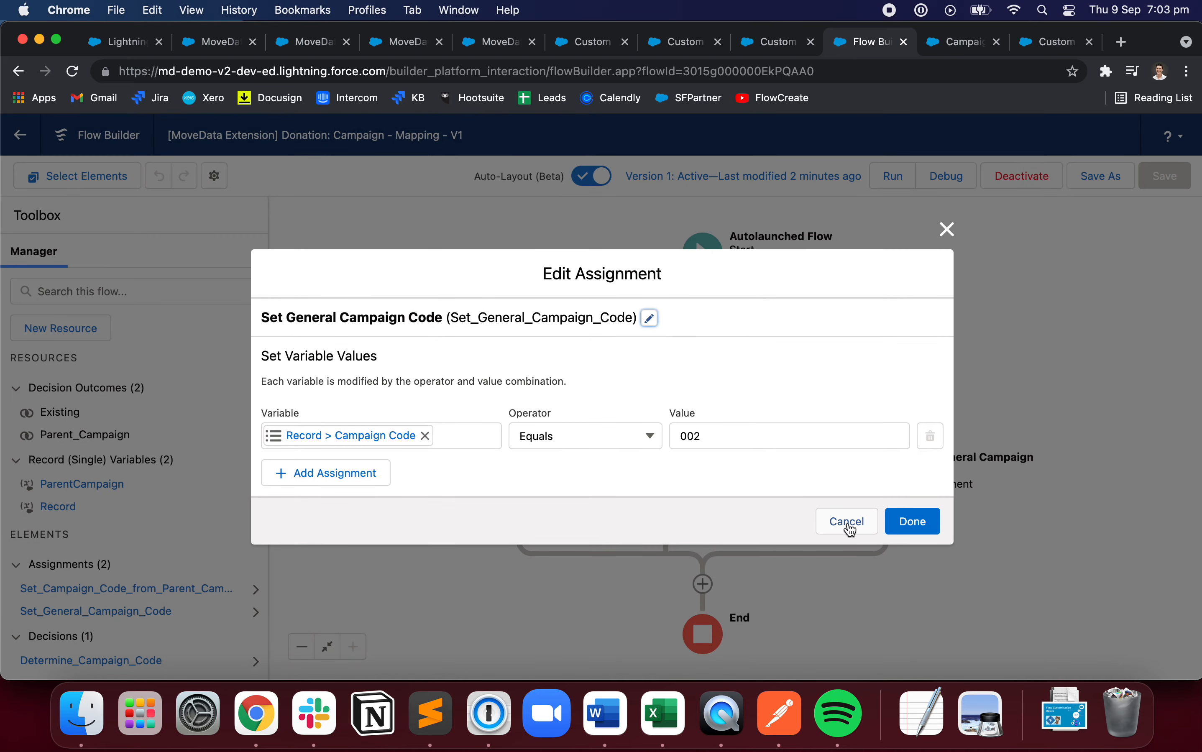
click(849, 527)
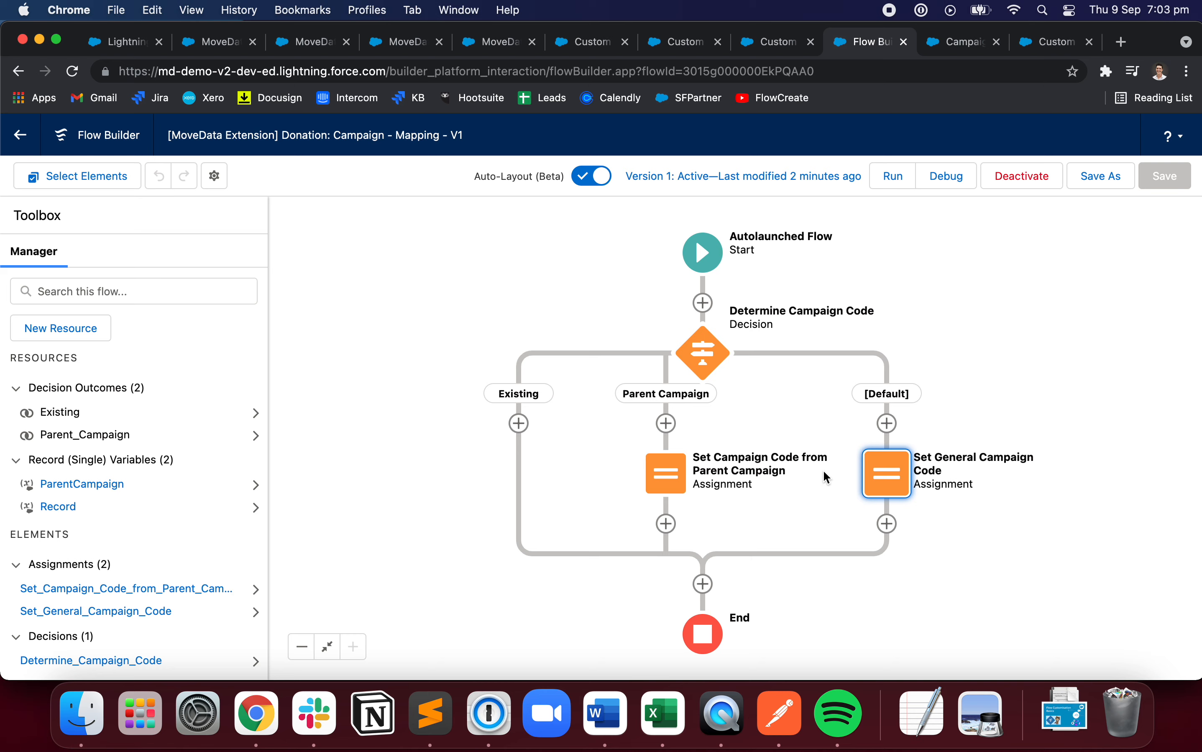